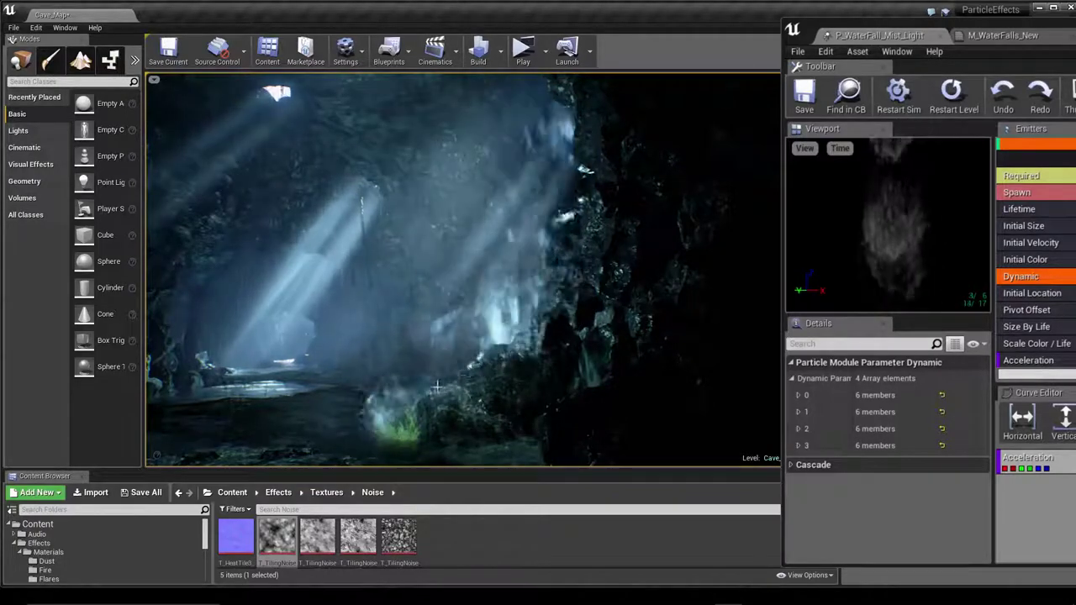
Look around the cave waterfall in the level view, then move the Cascade mist editor toward the screen centre.
right_drag(502, 363, 502, 363)
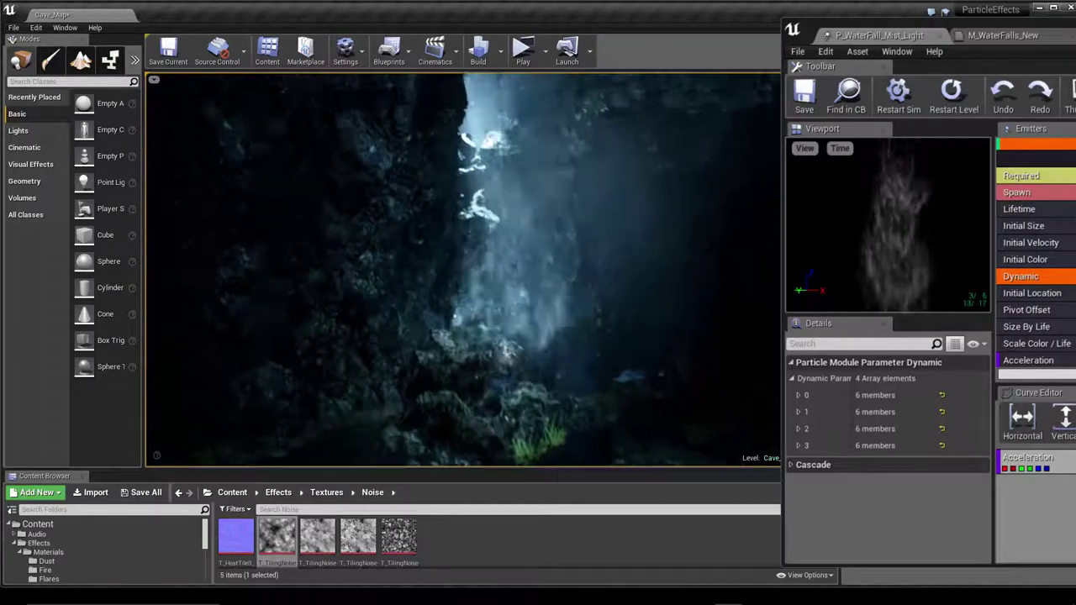
right_drag(415, 381, 414, 382)
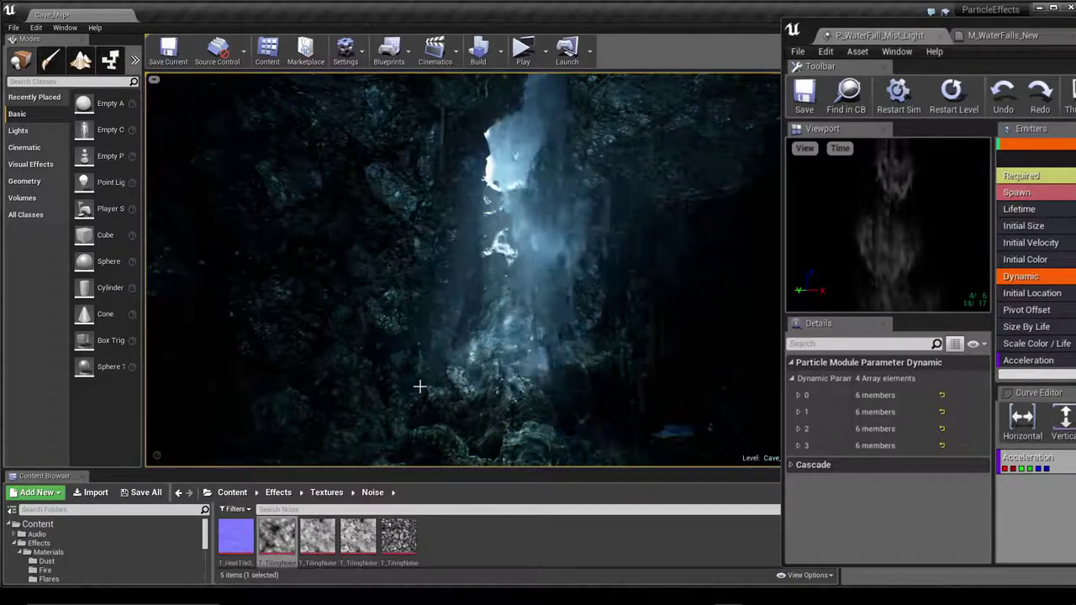
right_drag(415, 388, 416, 387)
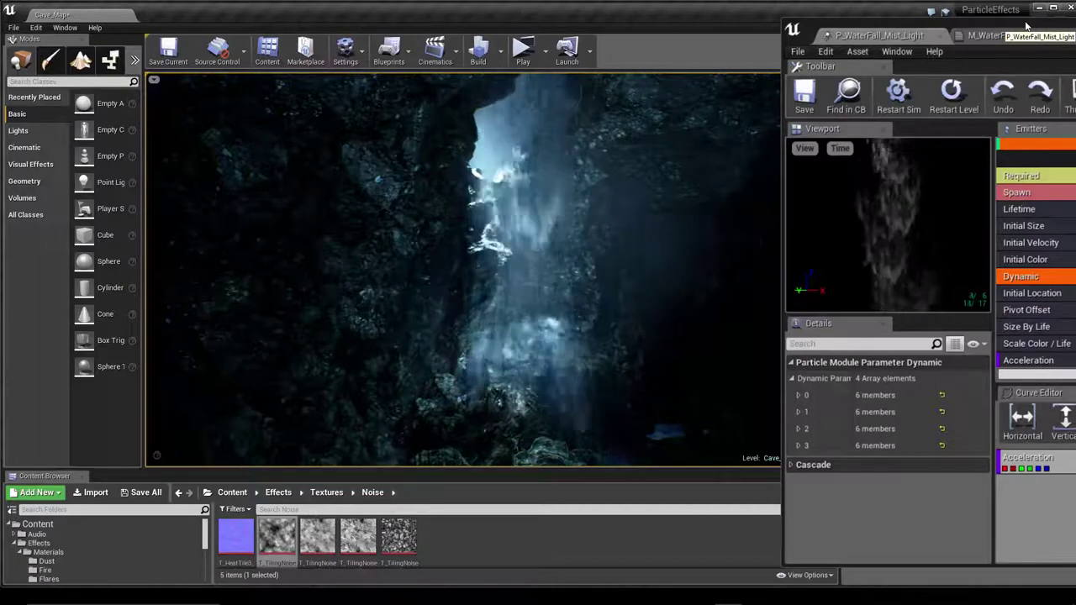
mouse_move(1025, 27)
mouse_down()
mouse_move(308, 52)
mouse_move(334, 33)
mouse_up()
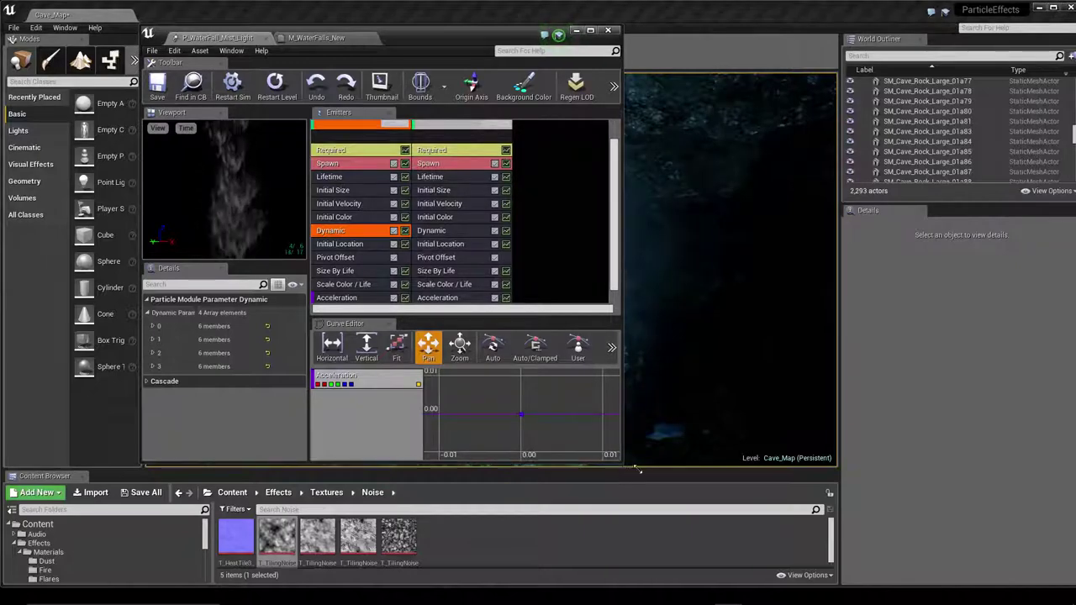
Make the Cascade window larger and taller, widen its emitters and curve panels, and shift it slightly left.
drag(620, 467, 961, 504)
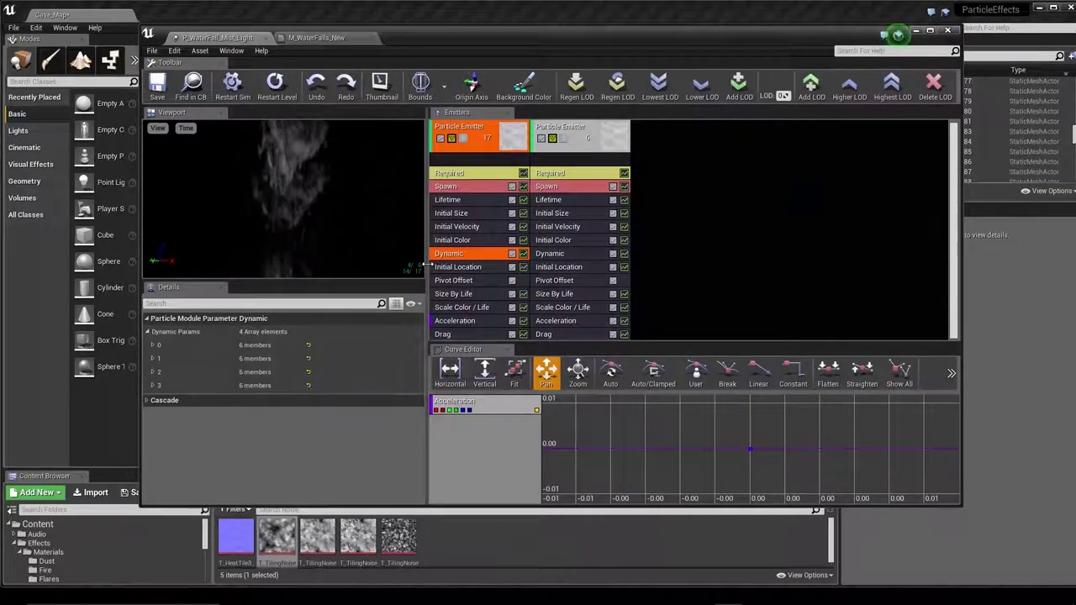
mouse_move(428, 266)
mouse_down()
mouse_move(309, 266)
mouse_move(339, 267)
mouse_up()
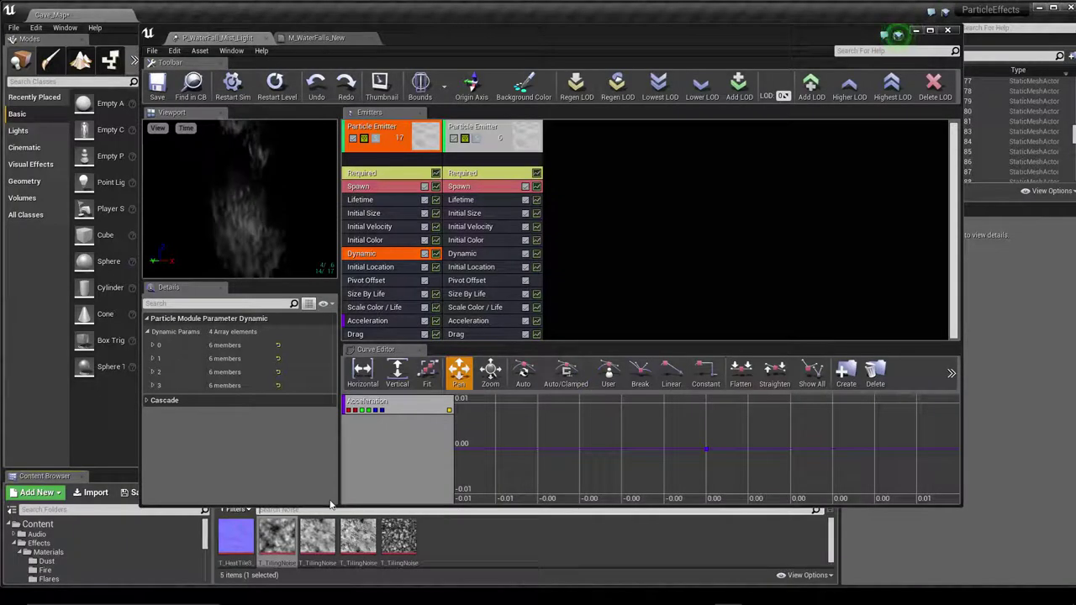
drag(328, 507, 313, 568)
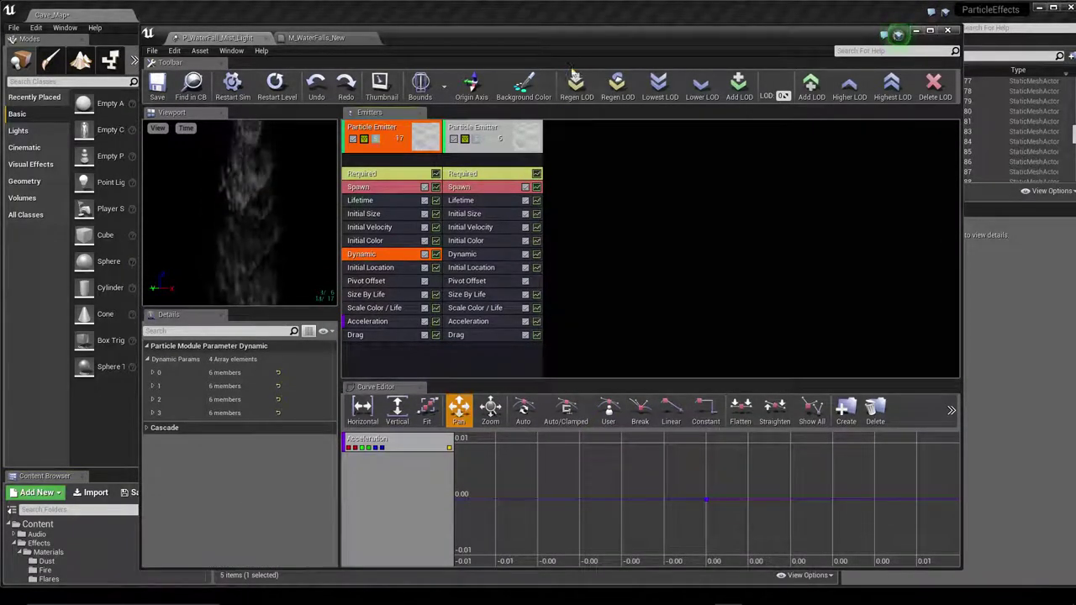
drag(561, 38, 517, 39)
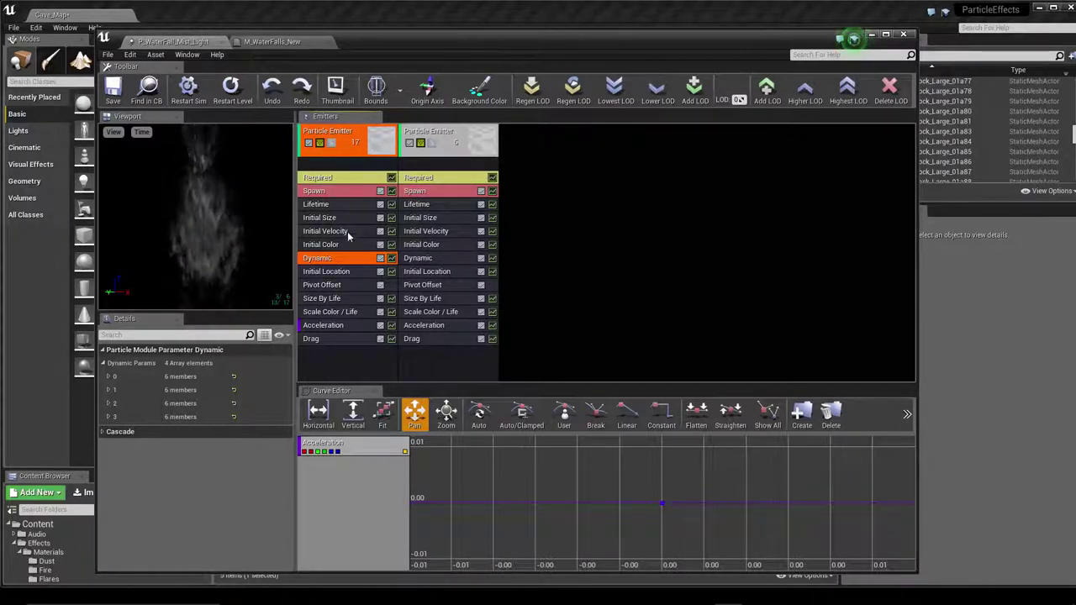
Add a new particle sprite emitter, then select the first emitter's Required module to reach its M_WaterFalls_New material.
right_click(563, 194)
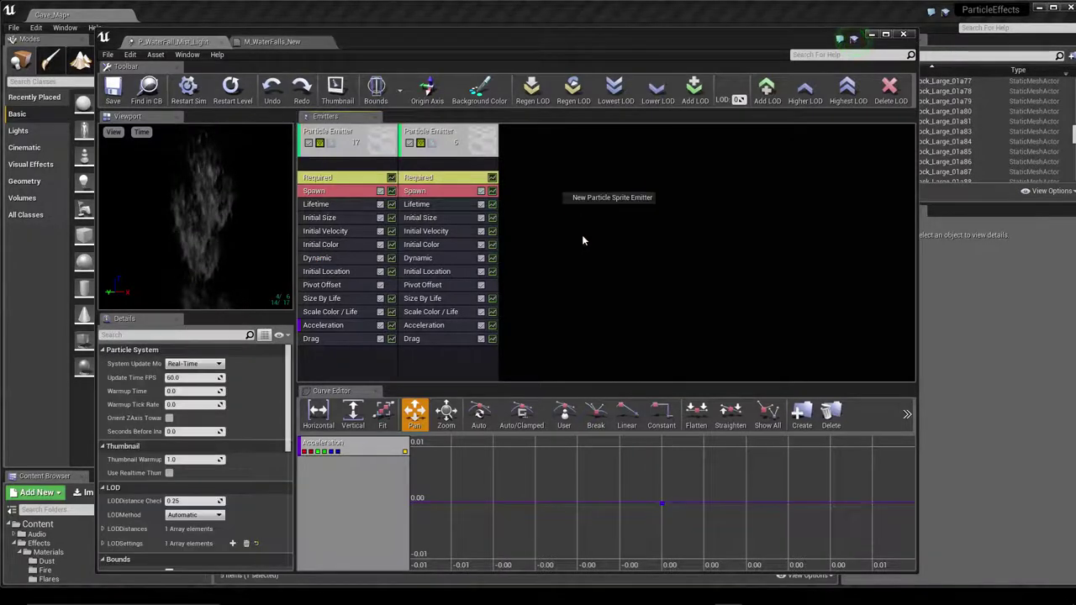
click(606, 200)
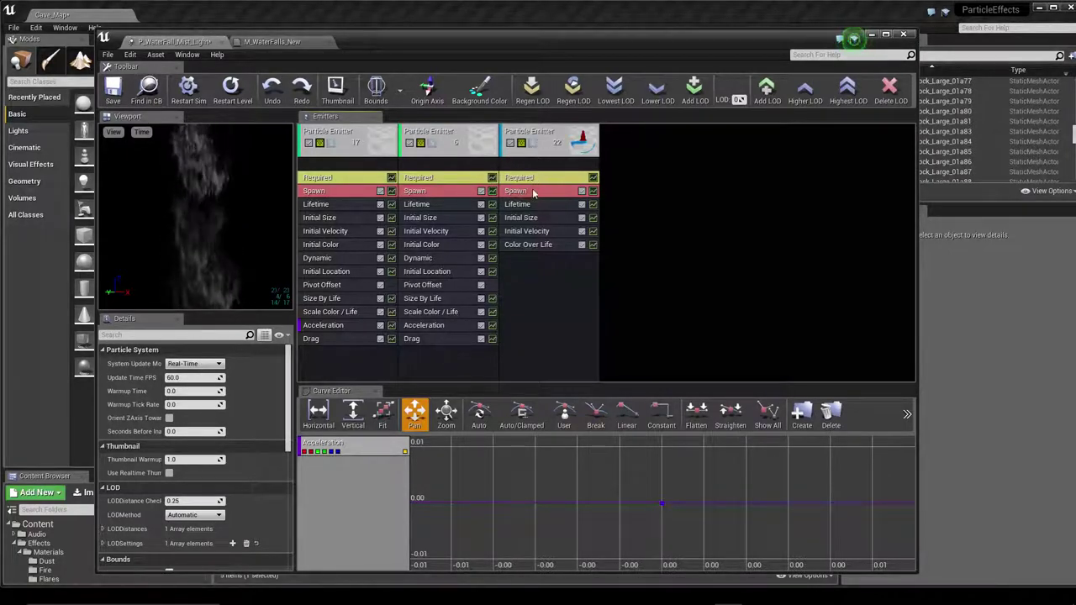
click(528, 179)
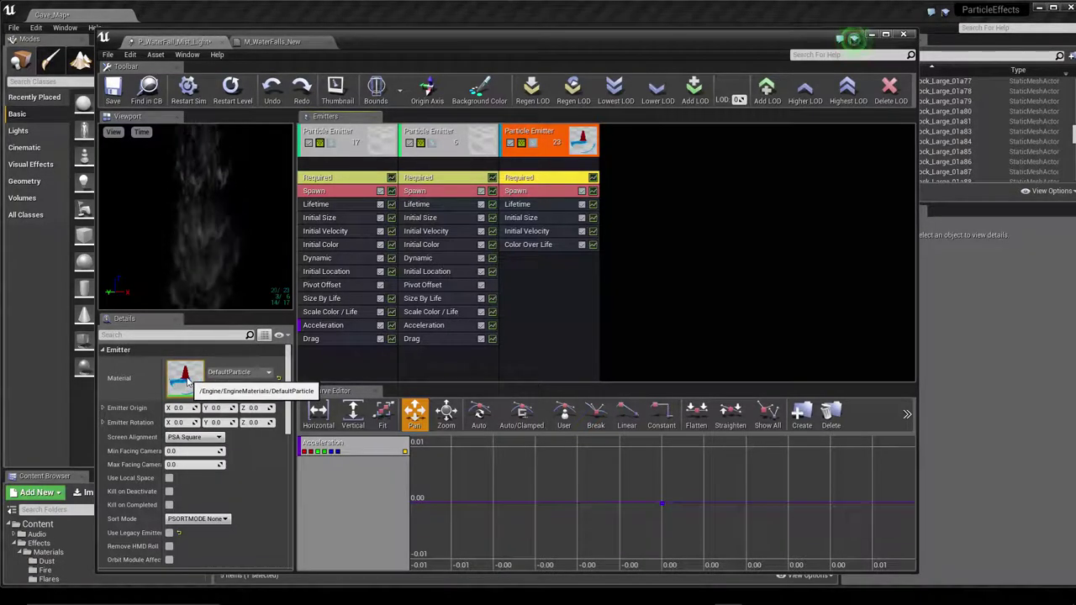
click(345, 151)
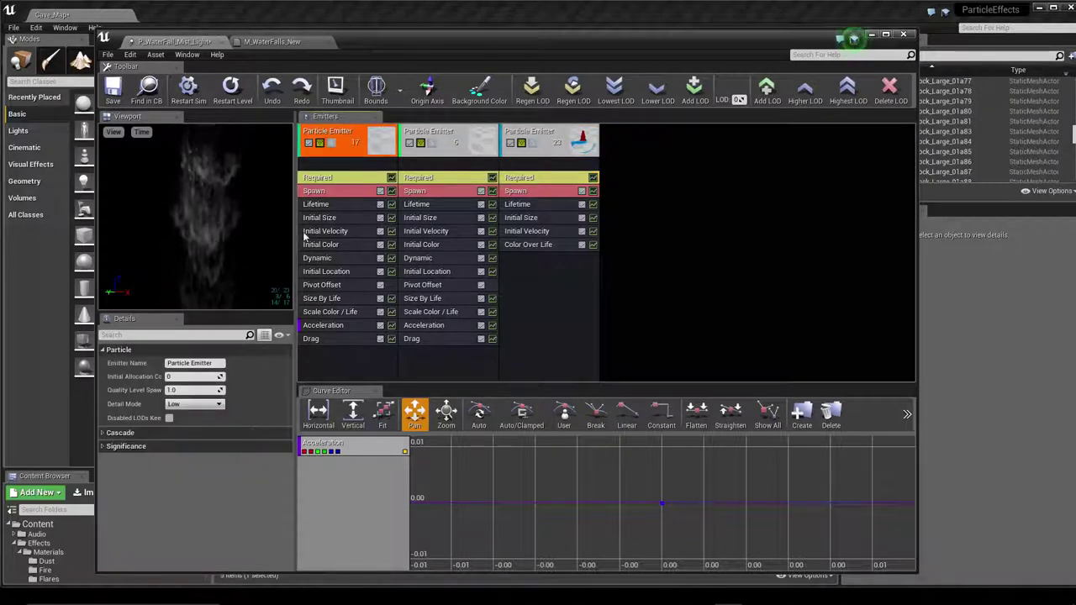
click(333, 179)
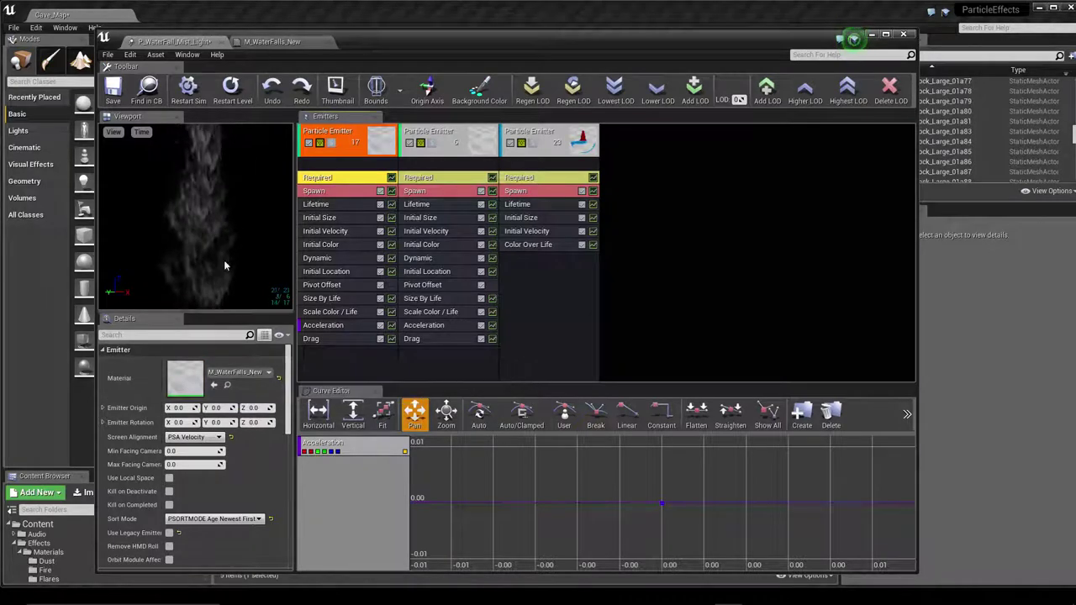
Bring up the M_WaterFalls_New graph, centre the node network, and widen the Material Editor window.
click(284, 42)
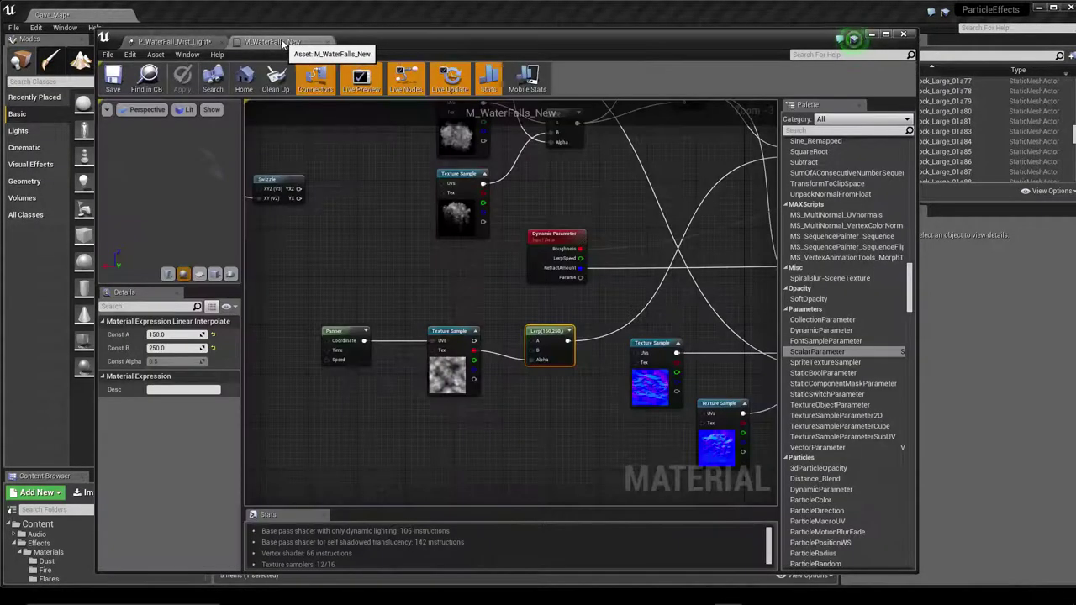
scroll(496, 323, down, 3)
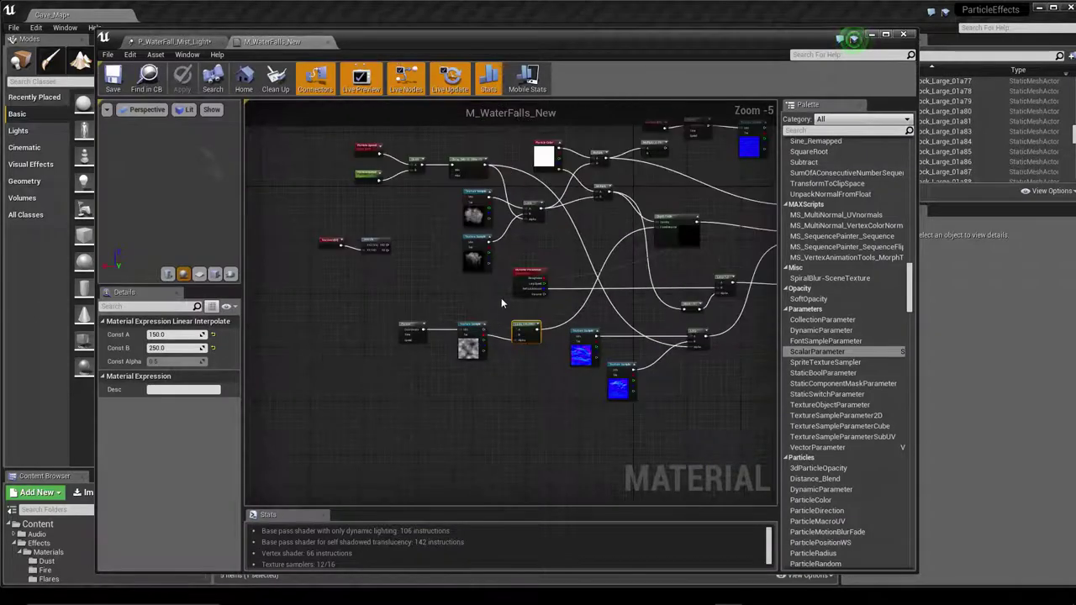
click(490, 306)
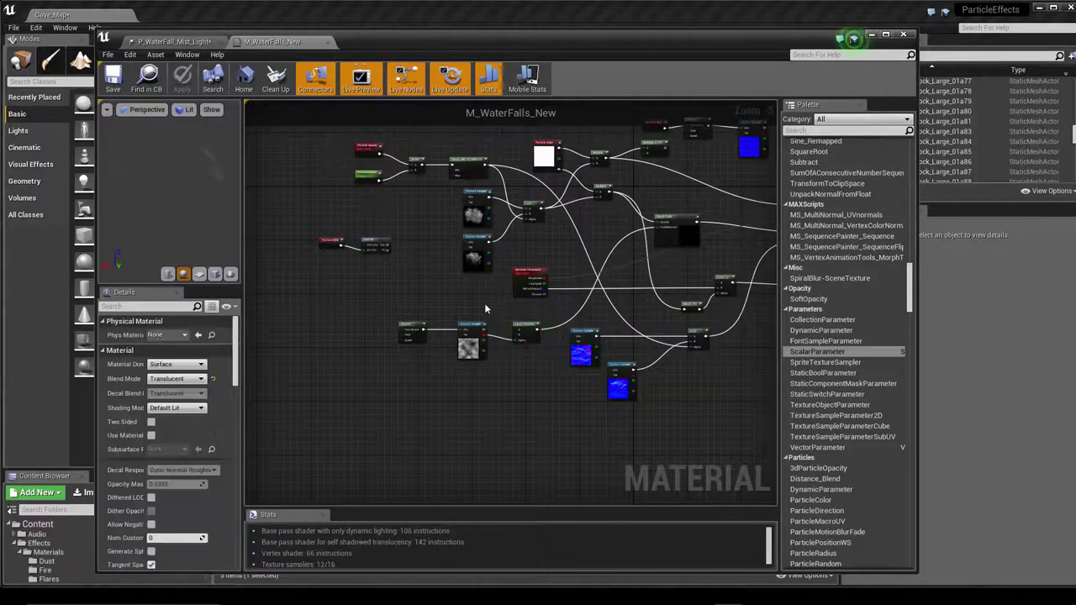
mouse_move(481, 303)
right_down()
mouse_move(374, 396)
mouse_move(422, 380)
right_up()
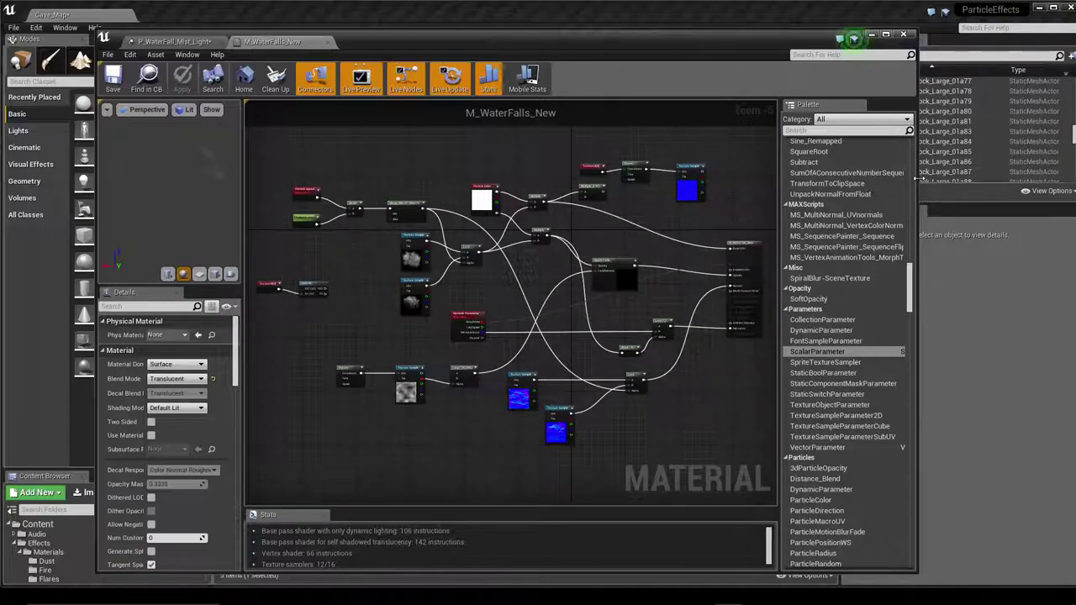
drag(917, 179, 1066, 189)
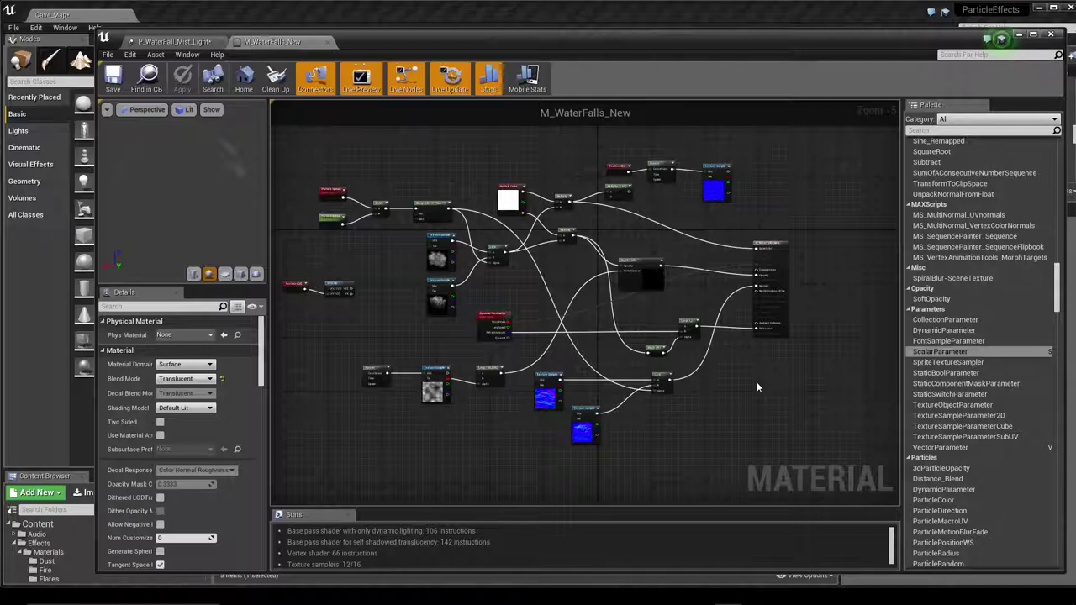
Inspect the Particle Color, Clamp, Multiply and Dynamic Parameter nodes, then return to P_WaterFall_Mist_Light.
scroll(753, 387, up, 2)
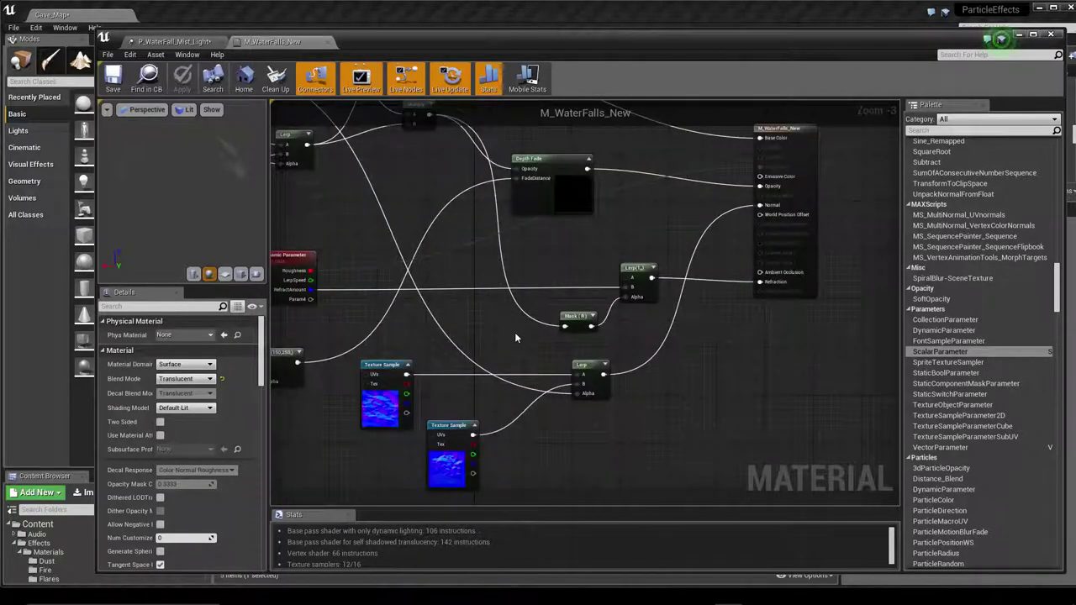
mouse_move(526, 346)
right_down()
mouse_move(393, 322)
mouse_move(571, 413)
right_up()
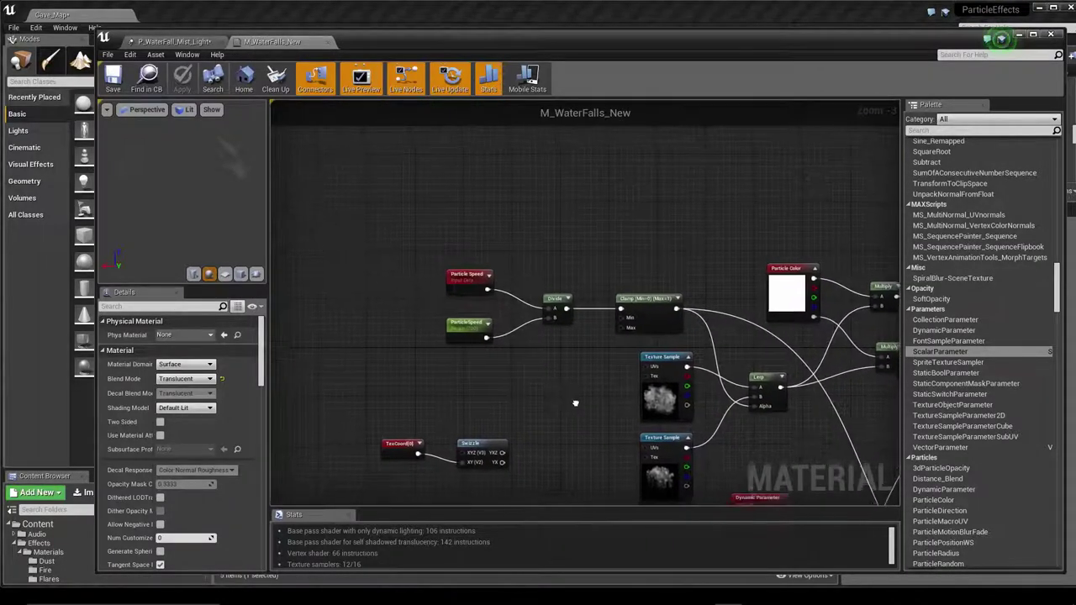
scroll(526, 361, up, 3)
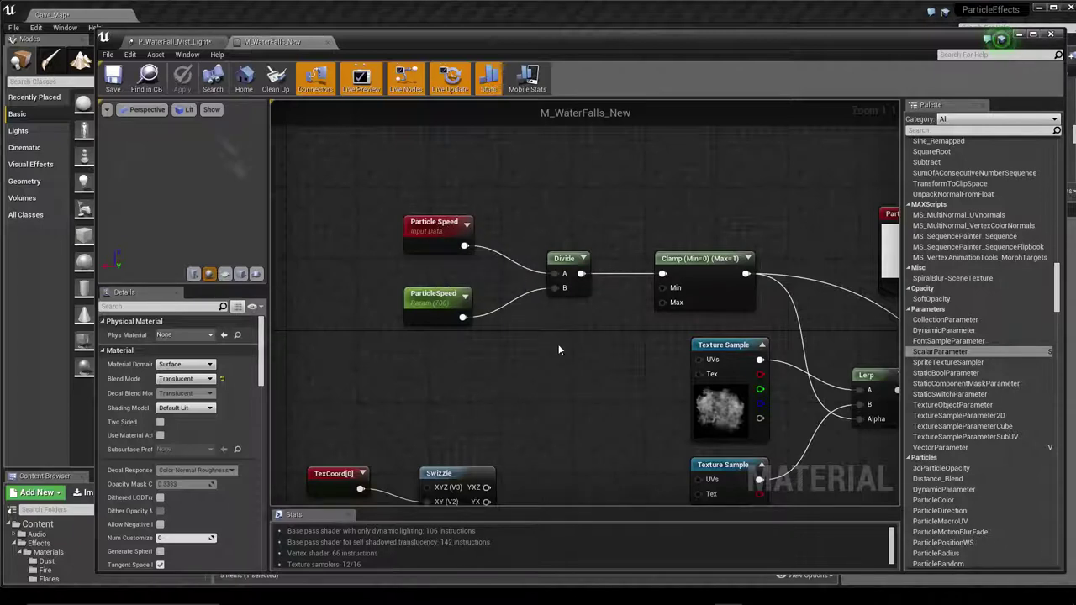
right_drag(558, 346, 360, 249)
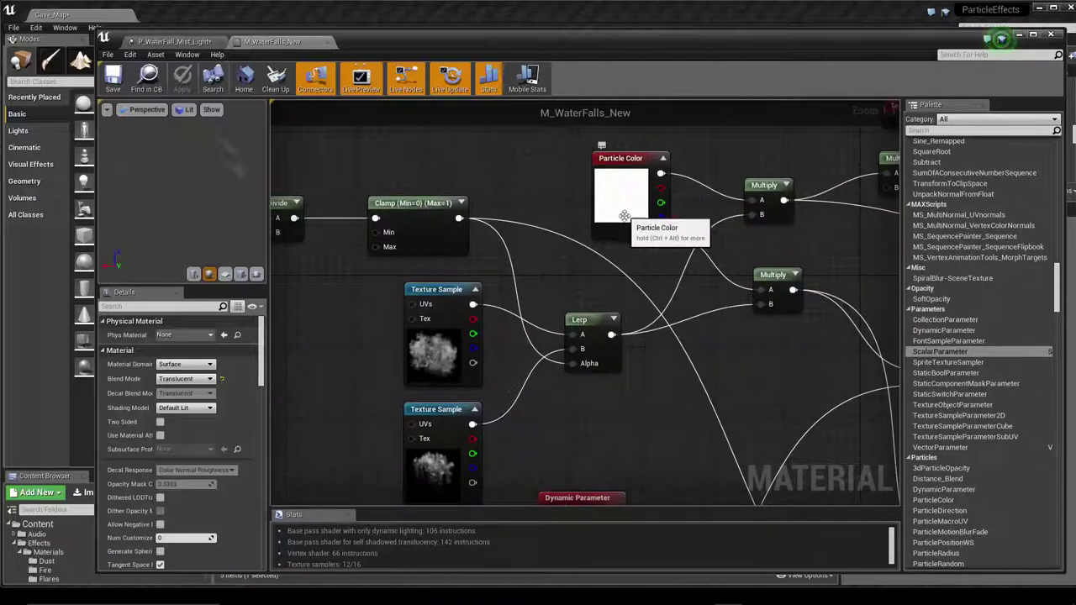
right_drag(647, 376, 602, 195)
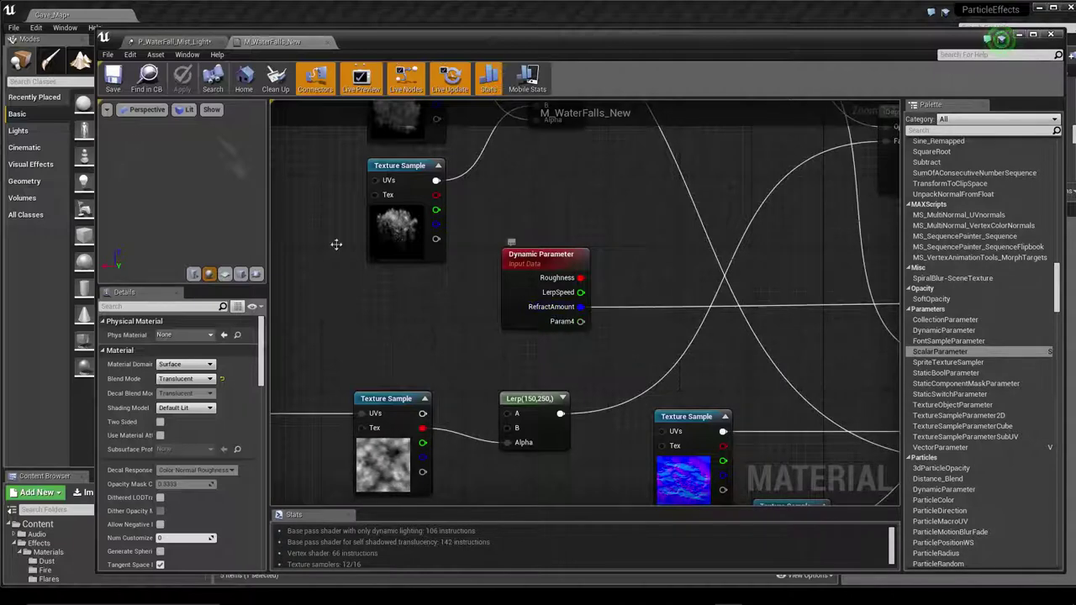
click(155, 43)
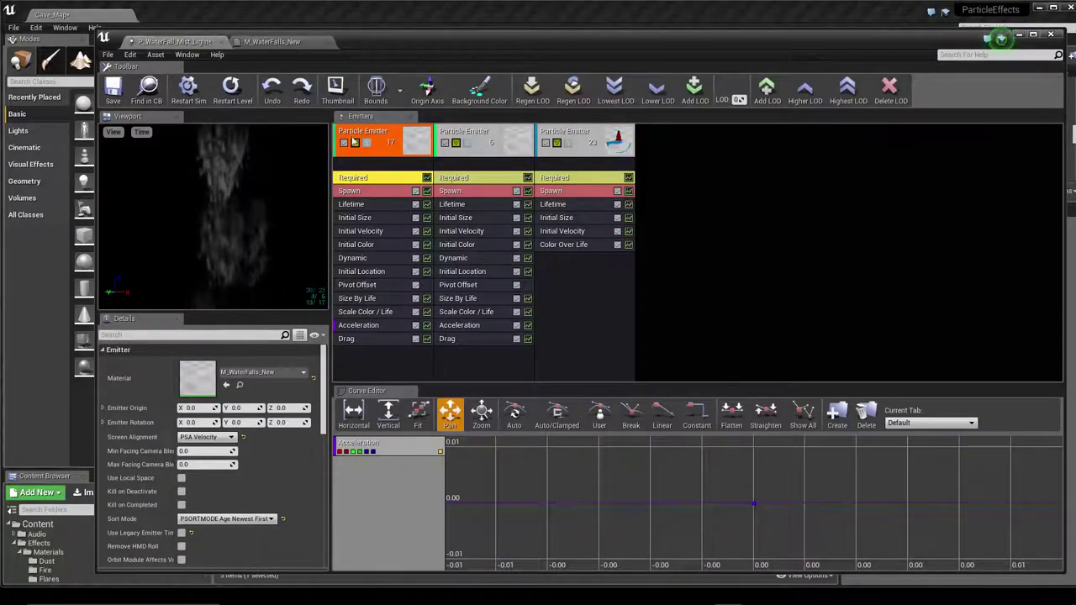
Load the Dynamic module's curves into the curve editor and remove the Acceleration and Roughness curves.
click(353, 258)
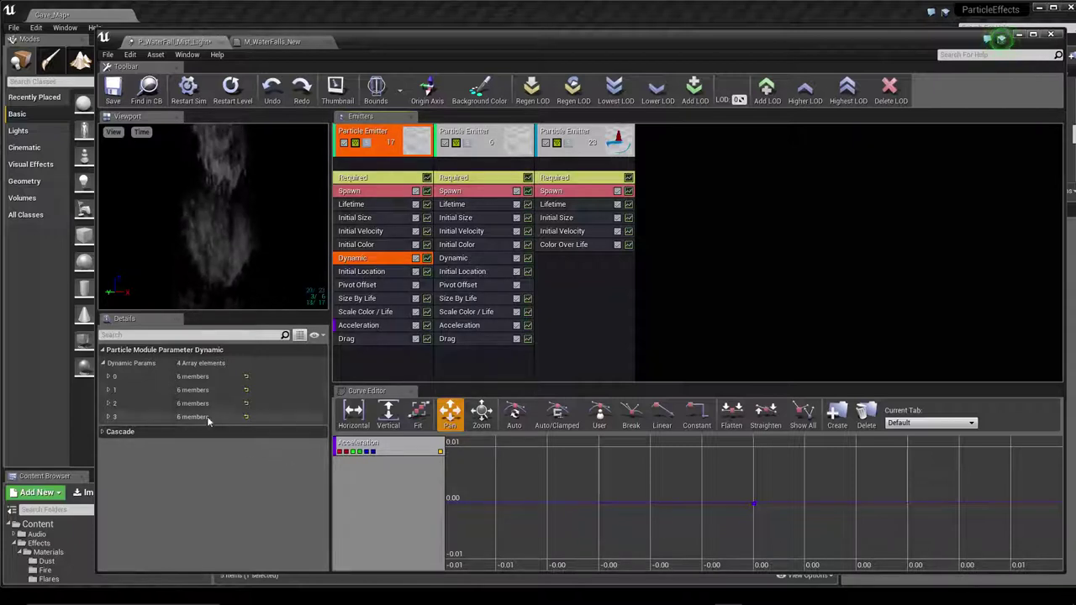
click(427, 259)
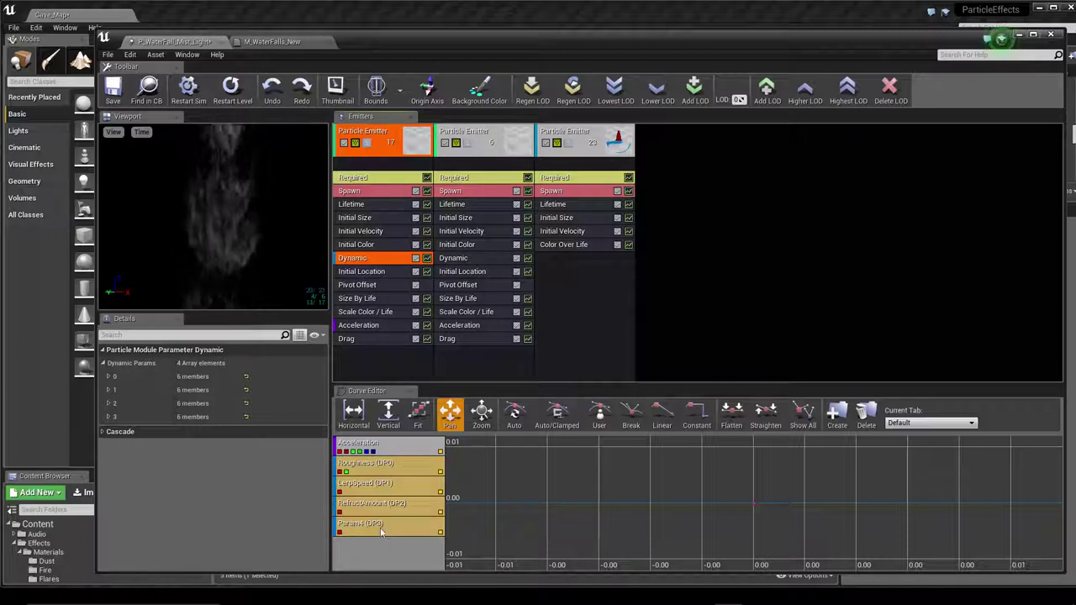
right_click(370, 452)
click(391, 465)
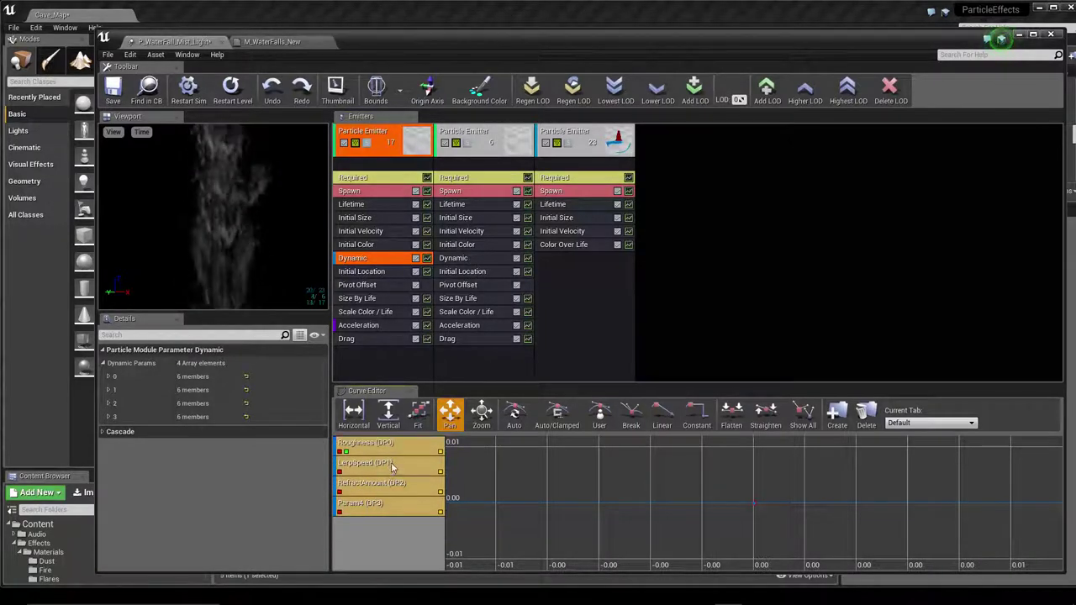
right_click(393, 452)
click(398, 470)
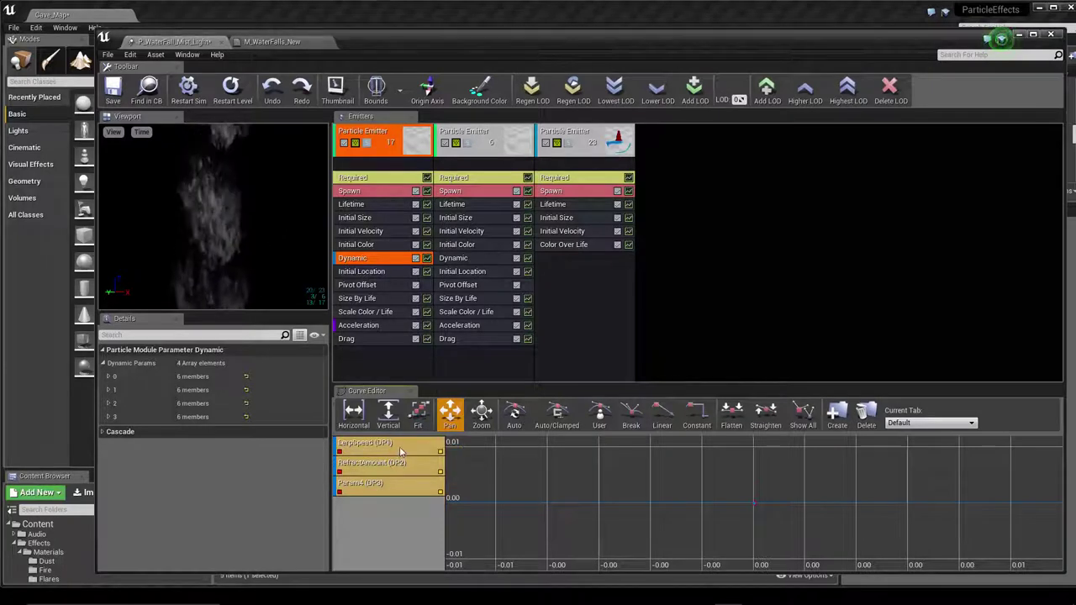
Remove the LerpSpeed and Param4 curves, fit the graph to RefractAmount, and lower Cascade to reveal the level.
right_click(401, 451)
click(403, 475)
right_click(390, 473)
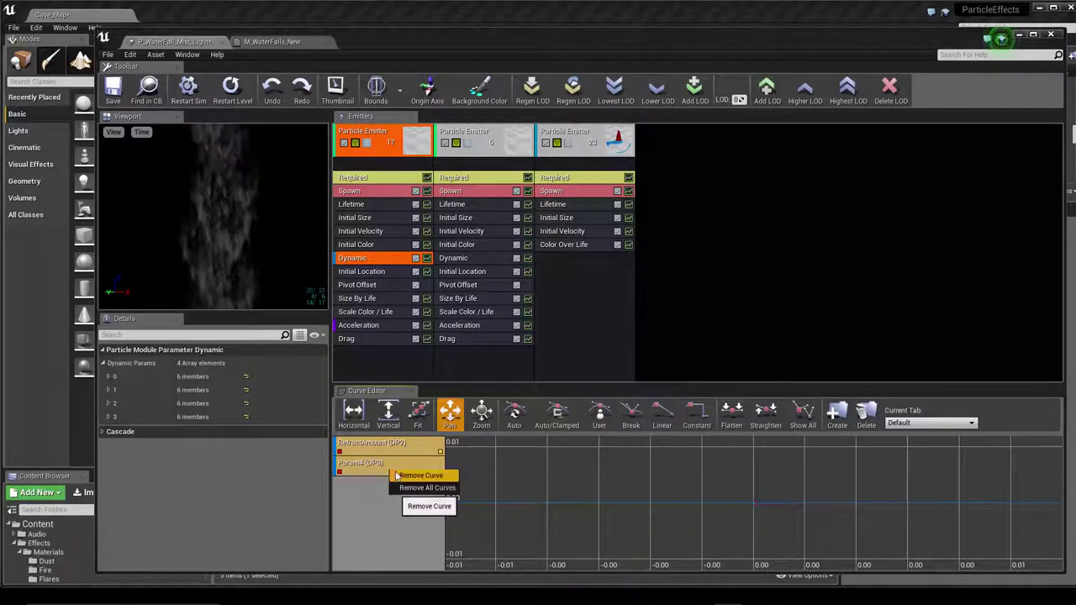
click(407, 502)
click(425, 409)
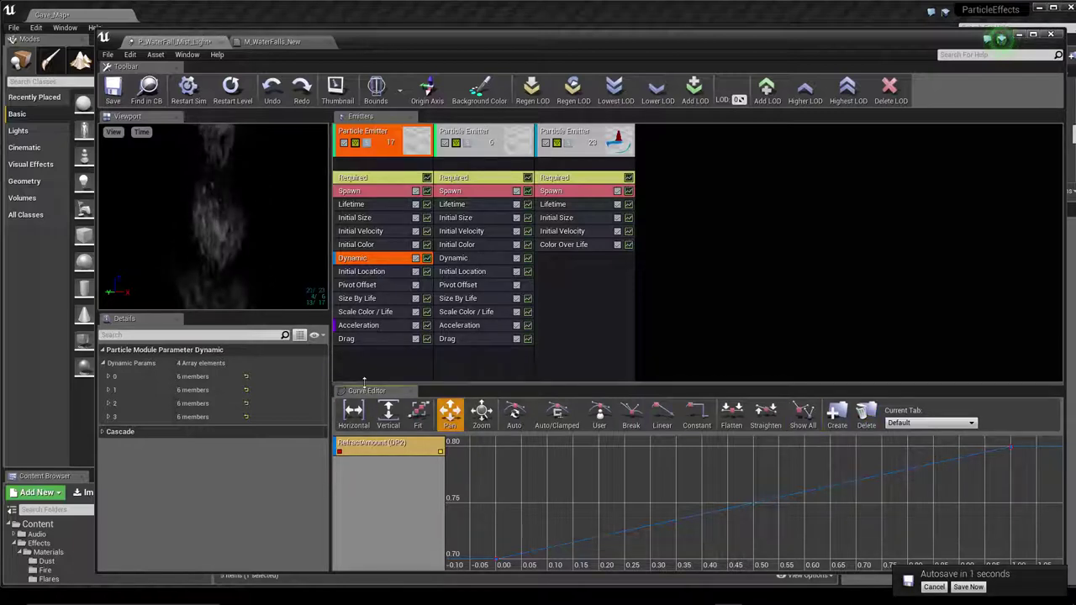
drag(431, 42, 417, 420)
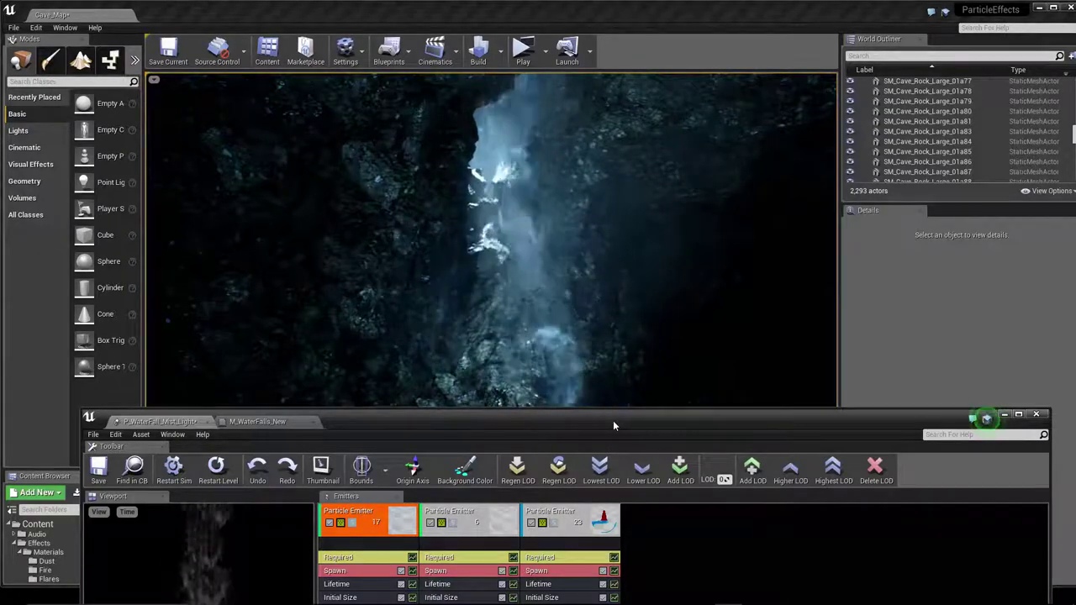
Move Cascade back up, bring M_WaterFalls_New to the front, and pan from the Dynamic Parameter toward the output.
mouse_move(612, 425)
mouse_down()
mouse_move(627, 42)
mouse_move(607, 25)
mouse_up()
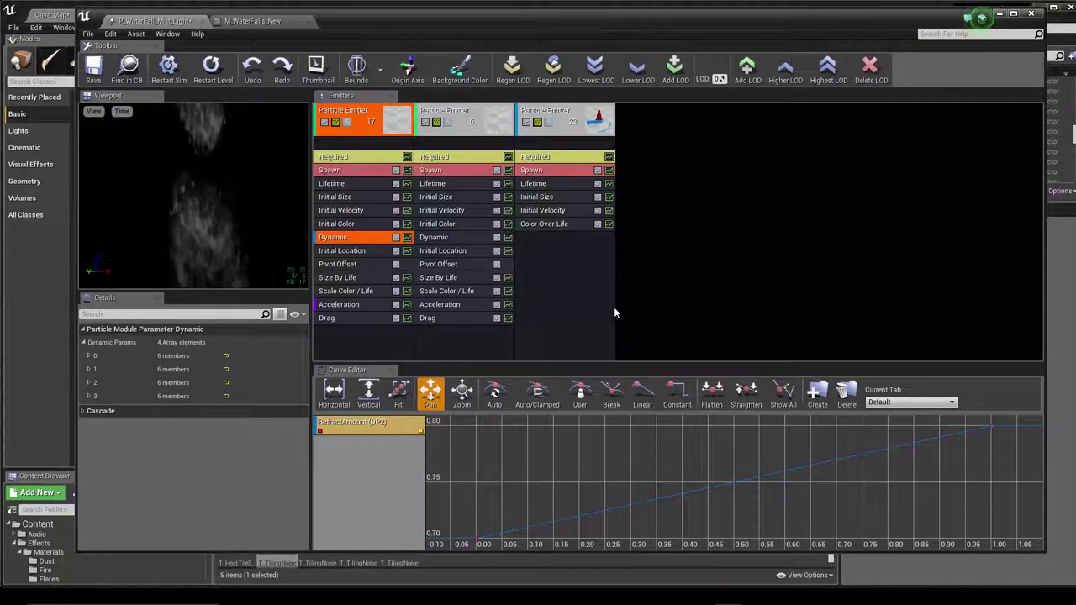
click(252, 20)
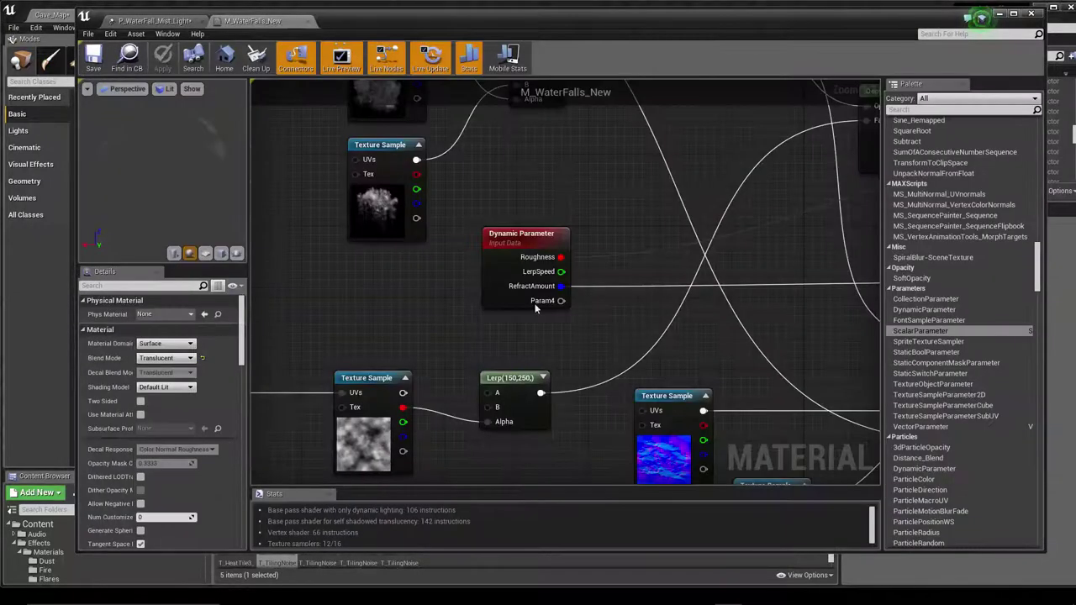
drag(523, 240, 502, 240)
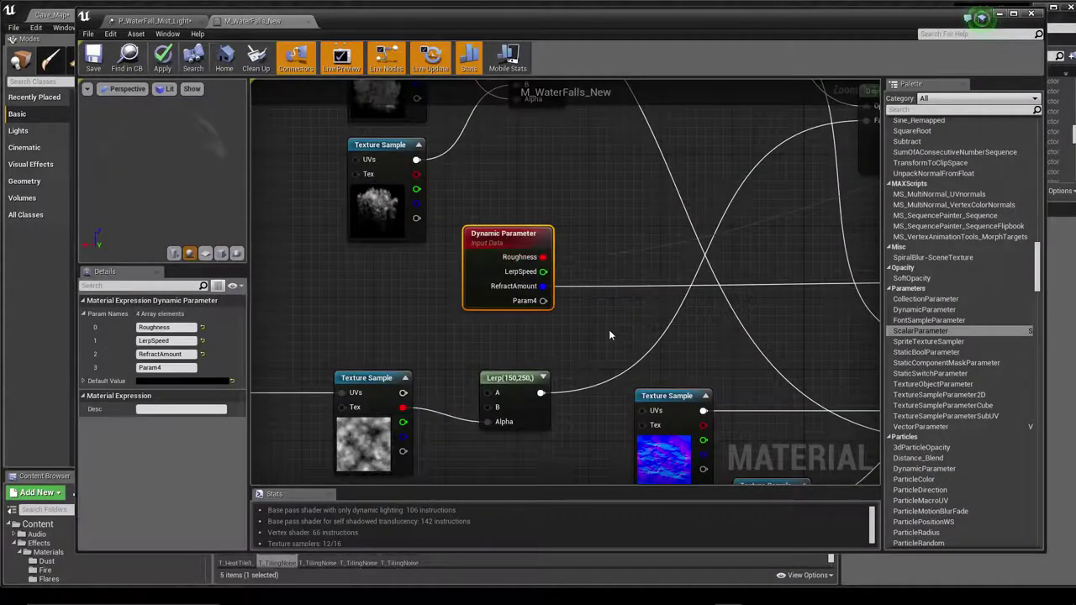
scroll(608, 334, down, 2)
mouse_move(602, 336)
right_down()
mouse_move(448, 427)
mouse_move(542, 430)
mouse_move(632, 395)
mouse_move(610, 381)
mouse_move(511, 384)
right_up()
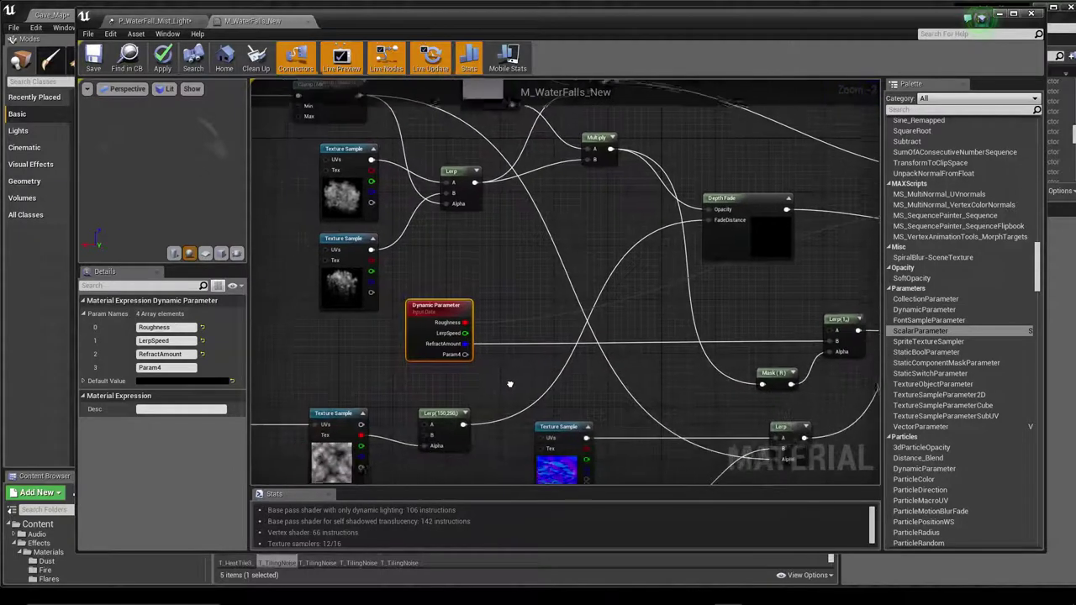
mouse_move(509, 384)
right_down()
mouse_move(576, 321)
mouse_move(406, 342)
right_up()
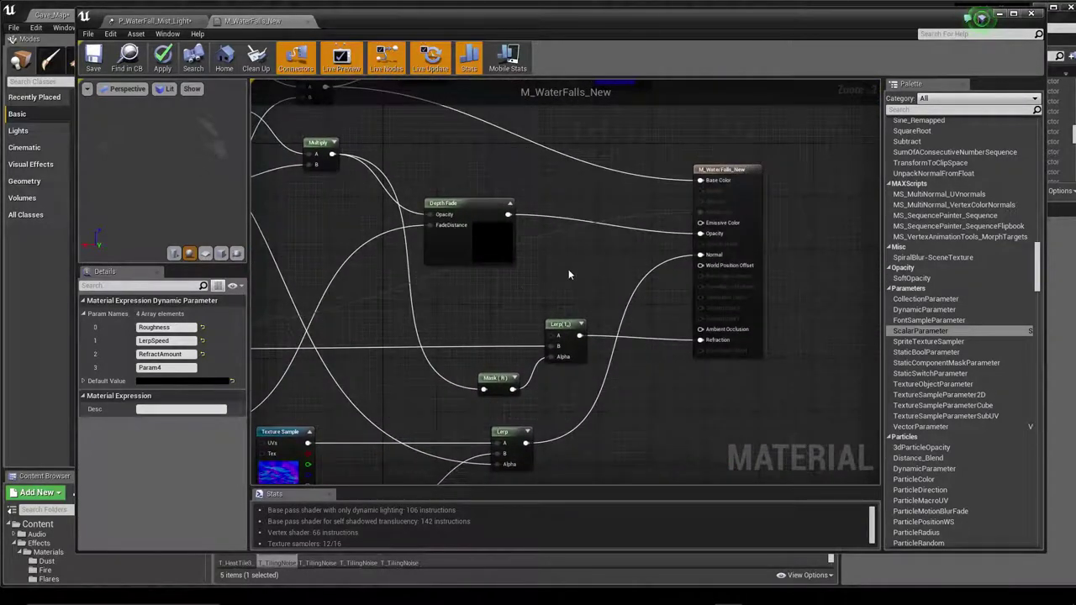
scroll(713, 290, up, 2)
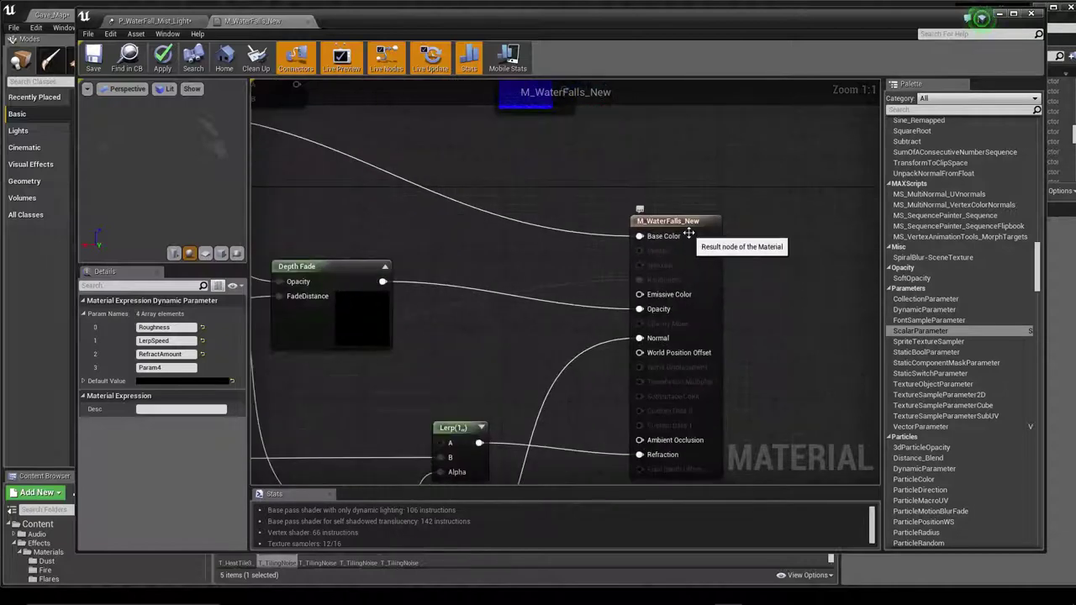
Trace the result node's refraction inputs through the Multiply nodes to the Depth Fade node (Fade Distance 100.0).
click(688, 234)
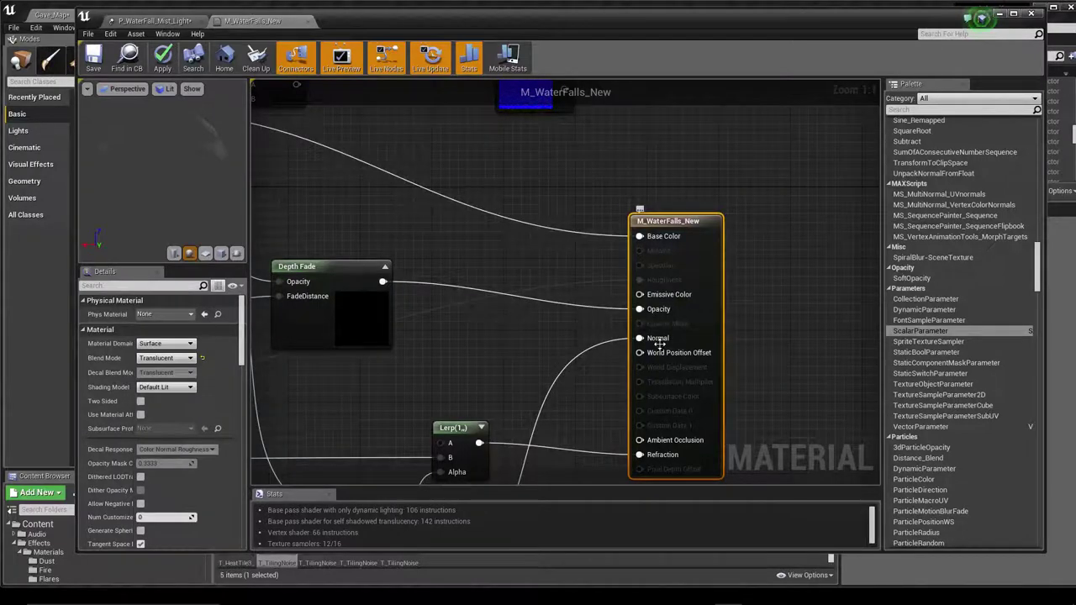
right_drag(594, 408, 674, 297)
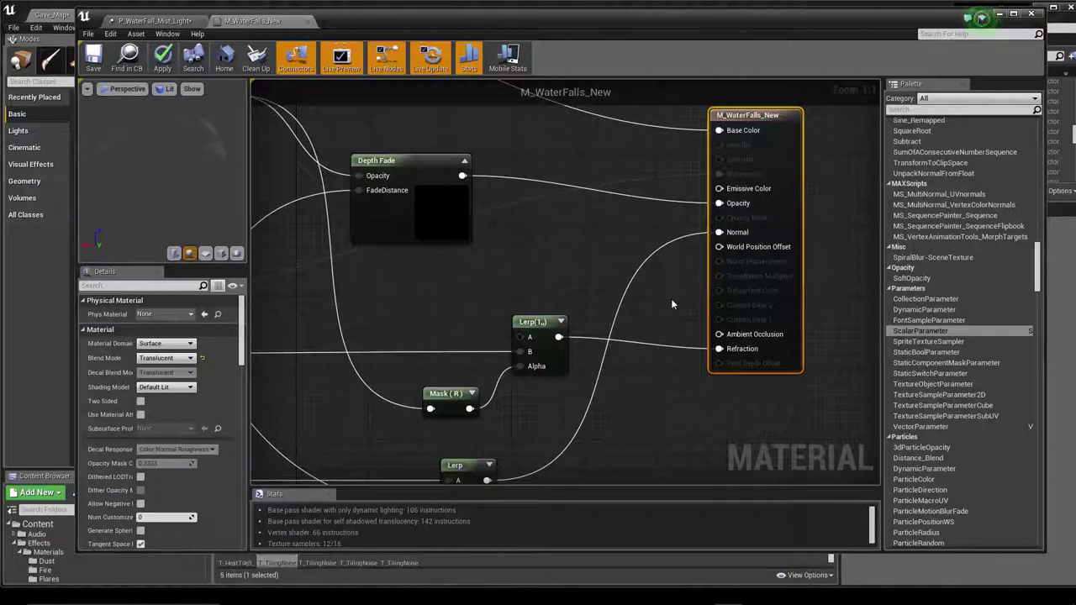
click(674, 313)
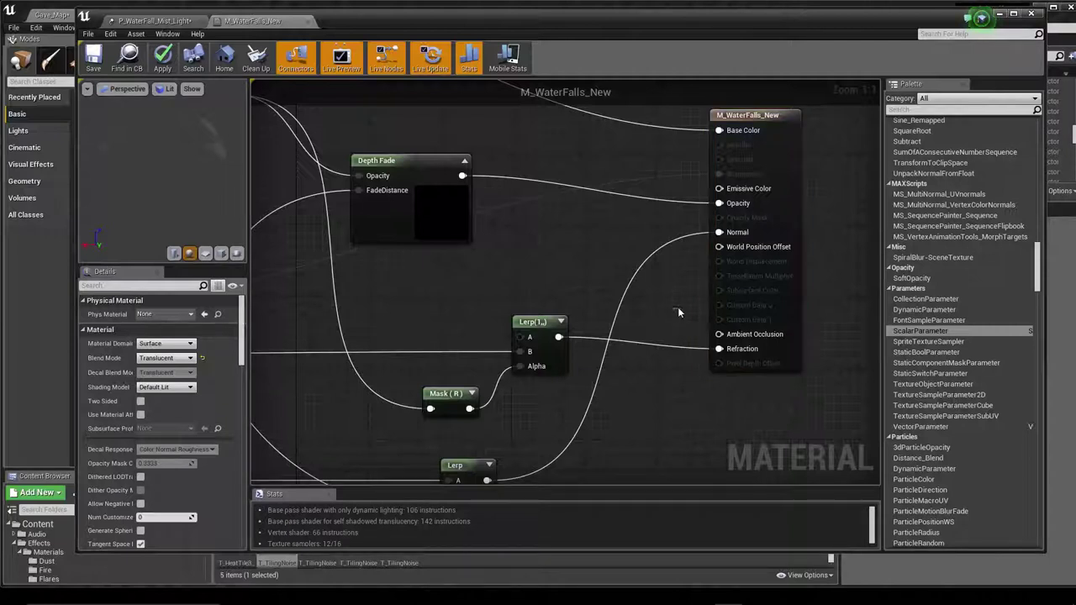
right_drag(750, 287, 758, 255)
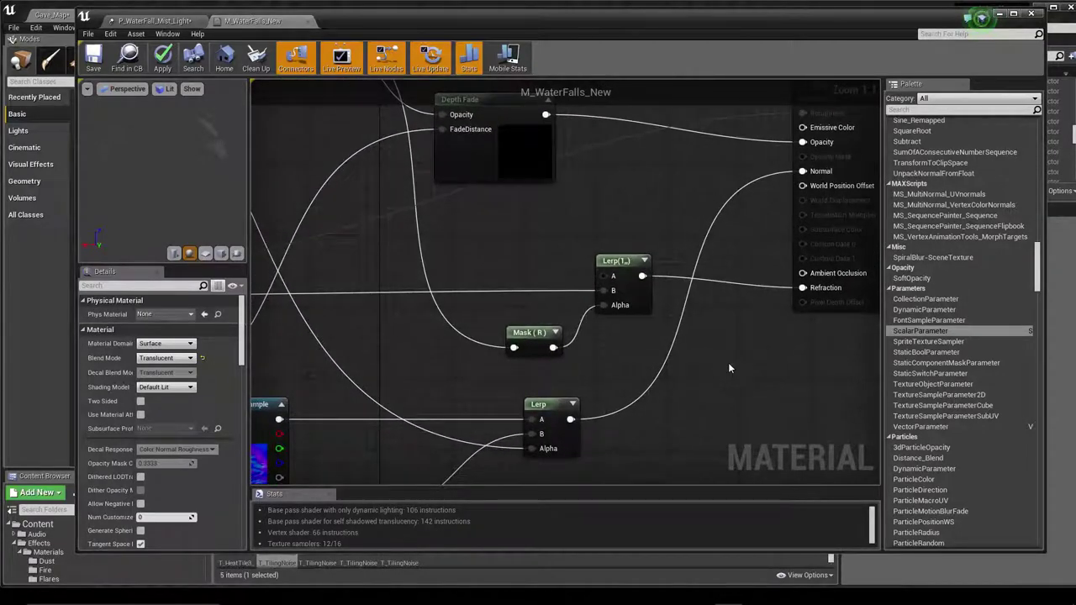
right_drag(620, 437, 648, 444)
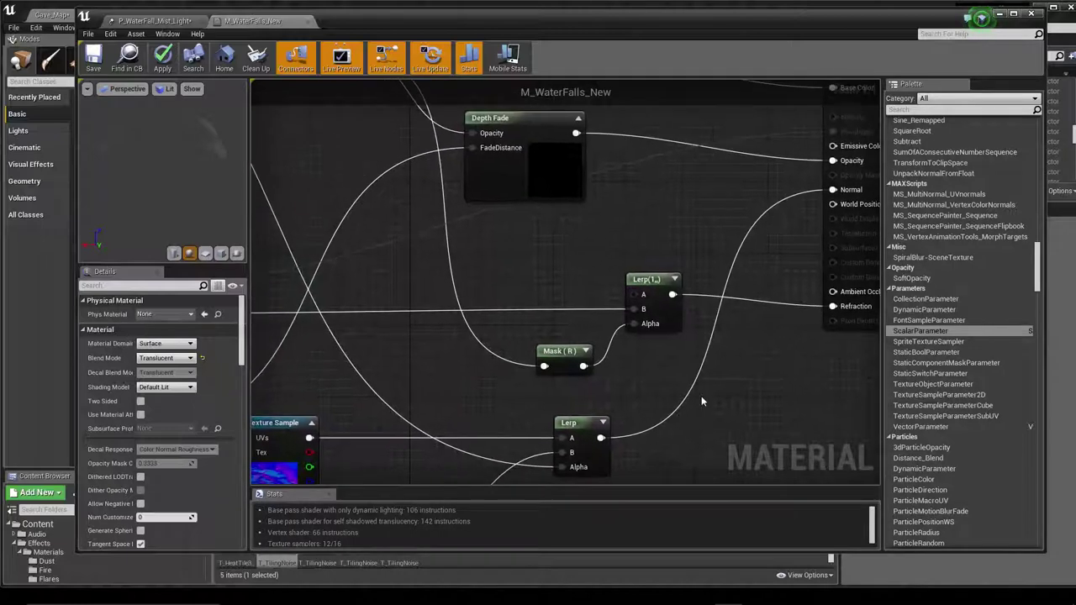
right_drag(790, 322, 744, 334)
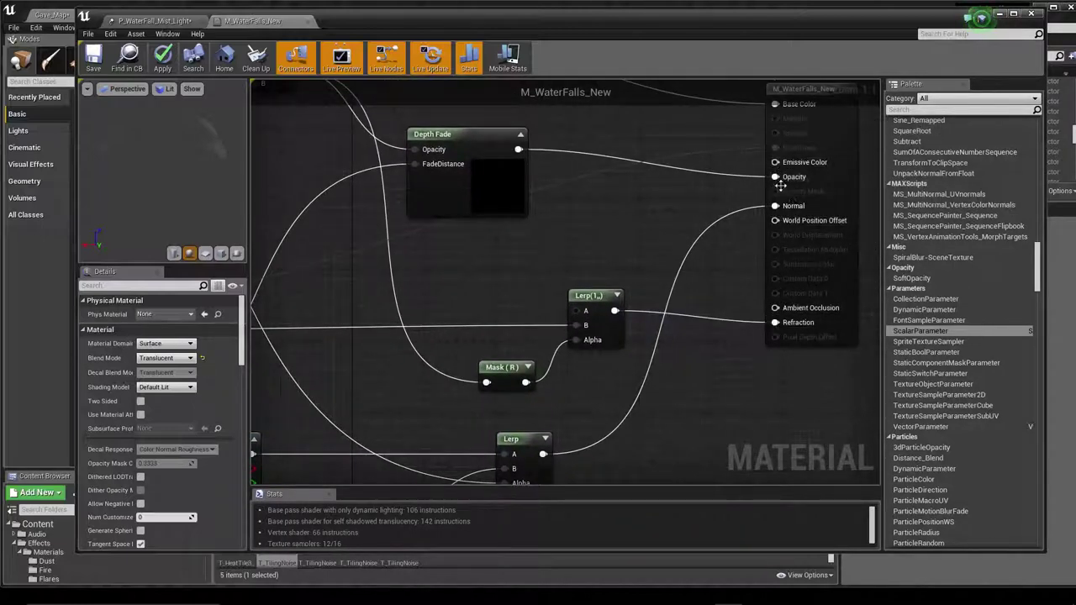
mouse_move(696, 375)
right_down()
mouse_move(725, 454)
mouse_move(744, 475)
right_up()
scroll(626, 368, down, 1)
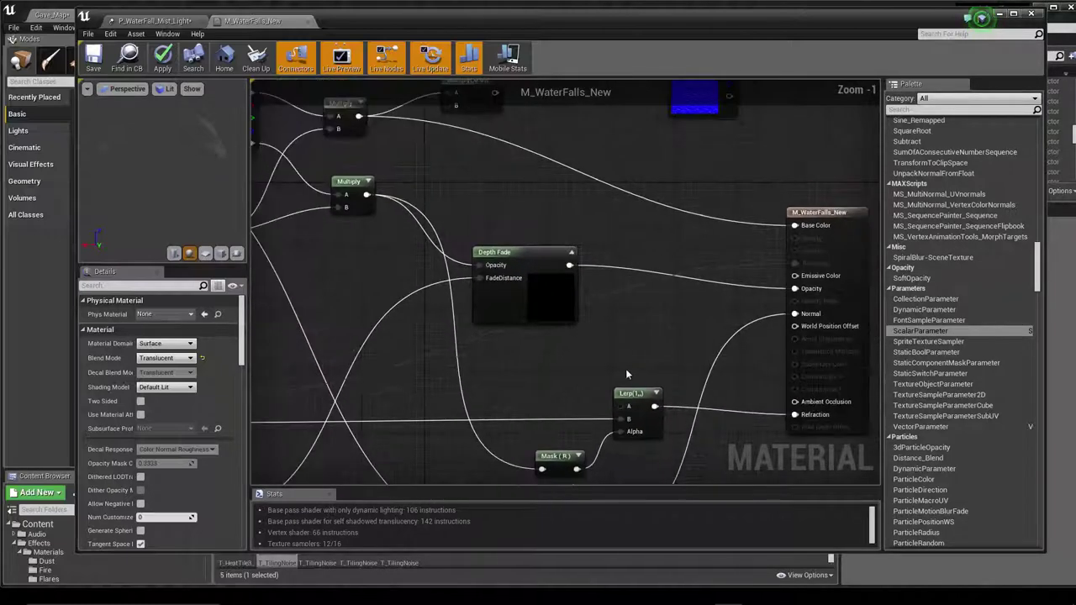
right_drag(543, 352, 688, 380)
click(673, 284)
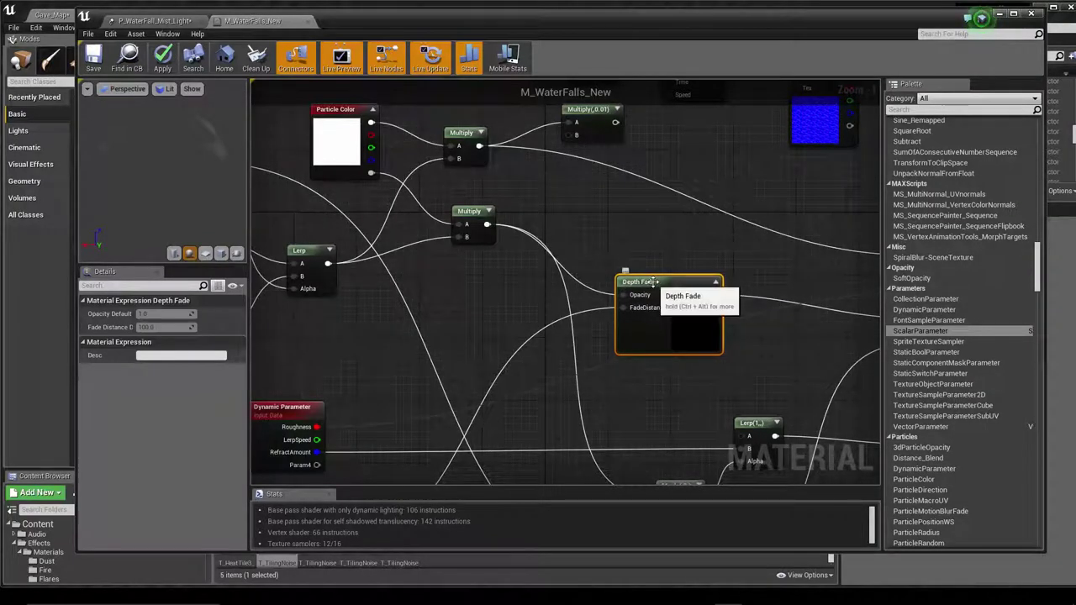
Nudge the Depth Fade node up and right, then pan to the Panner-driven noise texture and Lerp(150,250) node.
drag(630, 328, 622, 328)
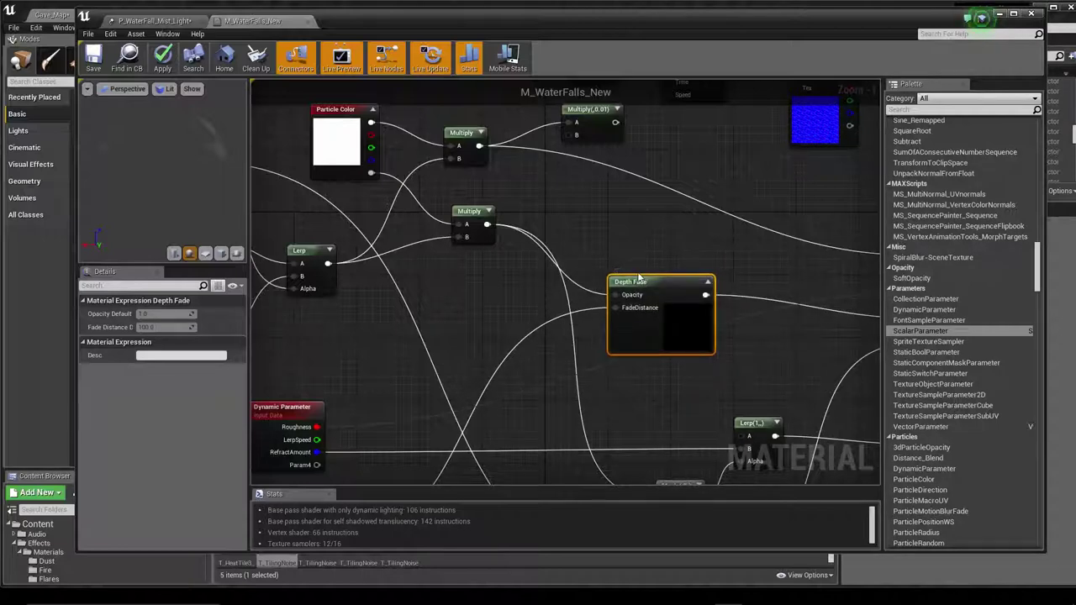
drag(638, 278, 655, 262)
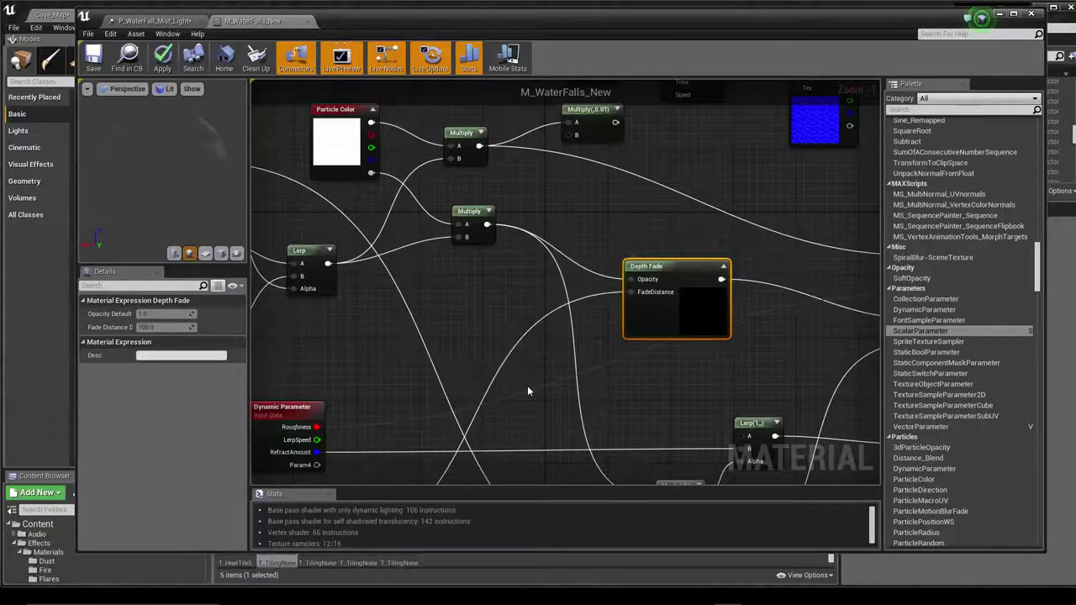
right_drag(528, 391, 665, 359)
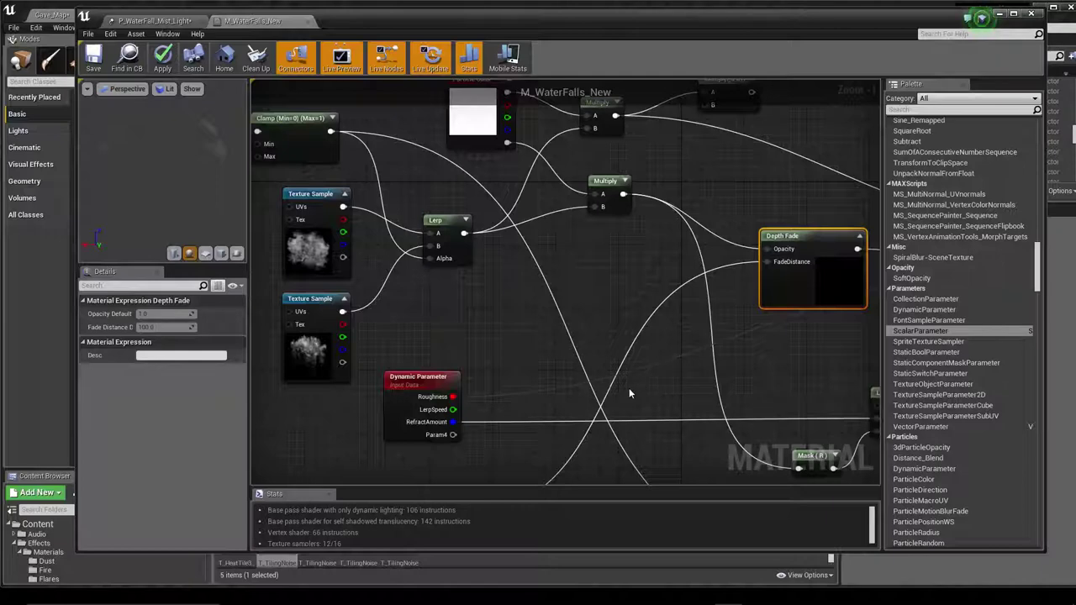
mouse_move(631, 392)
right_down()
mouse_move(659, 295)
mouse_move(681, 260)
right_up()
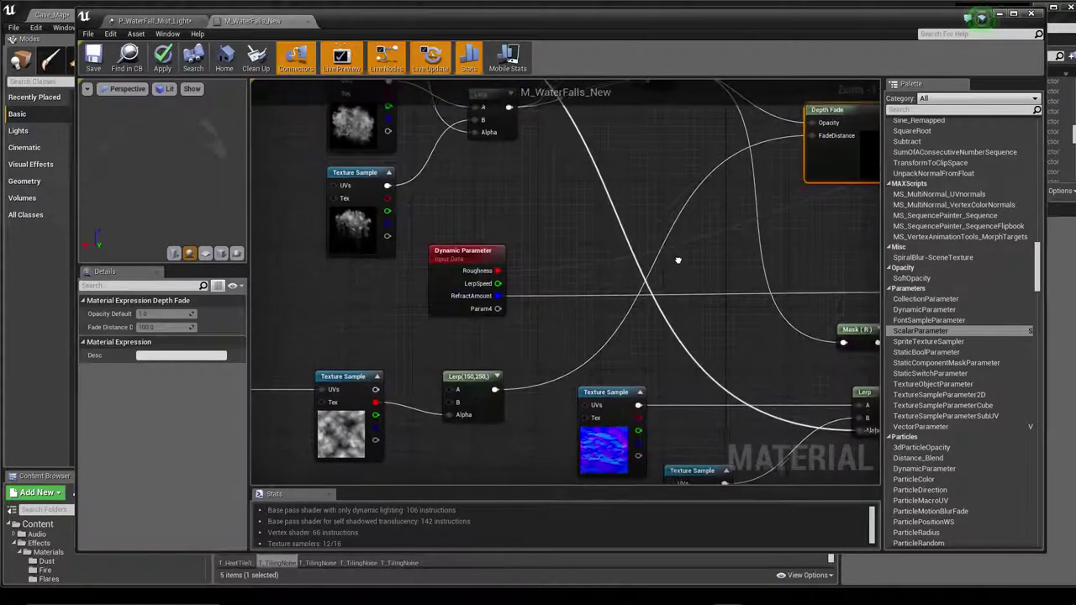
click(478, 382)
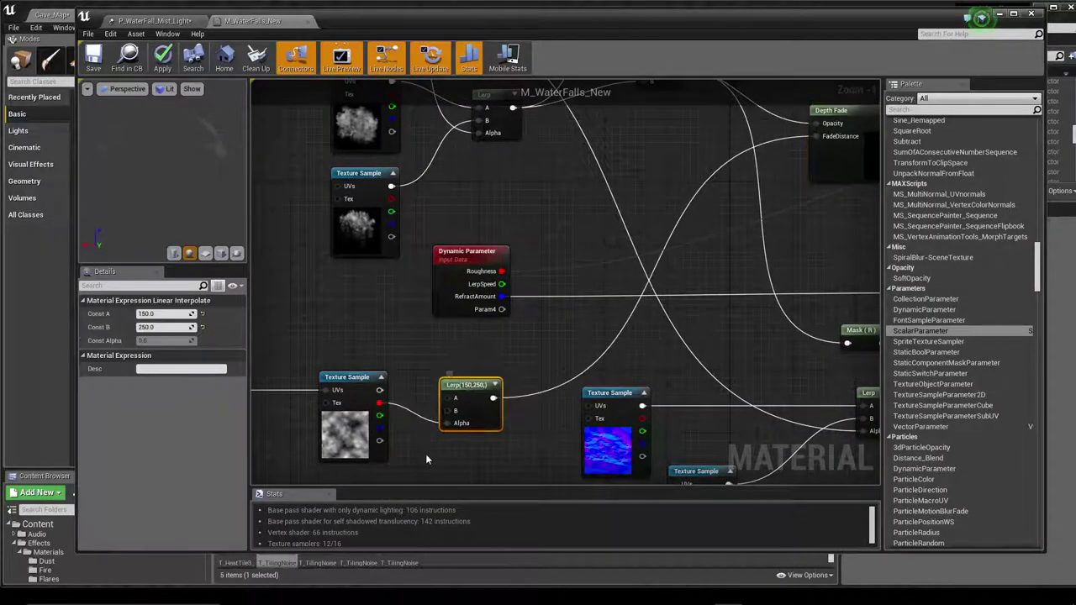
right_drag(438, 445, 535, 408)
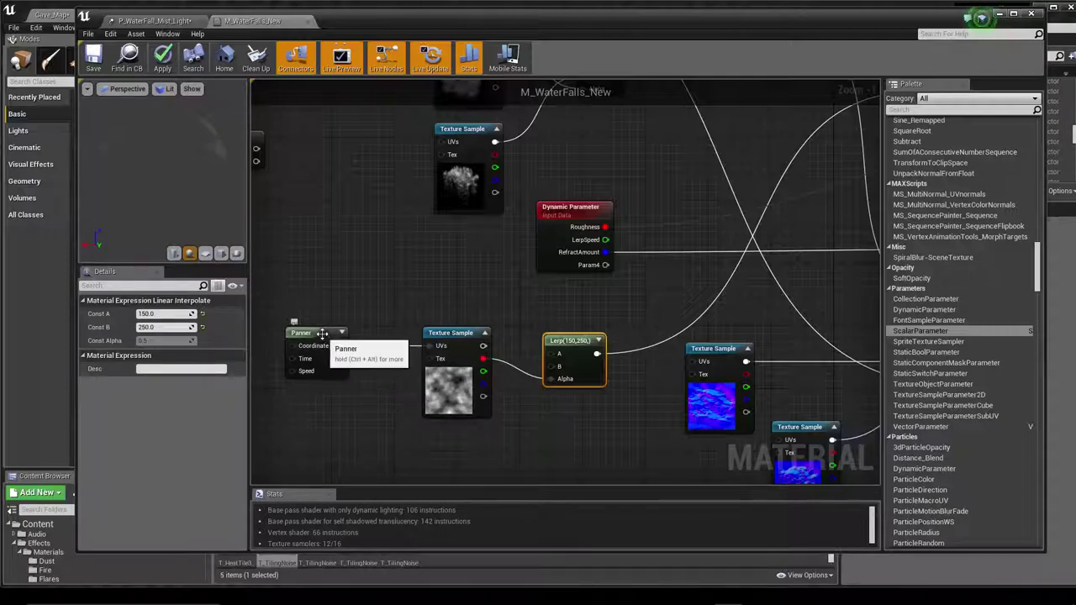
Set the Panner node's Speed Y to 0.5 so it matches Speed X.
click(324, 338)
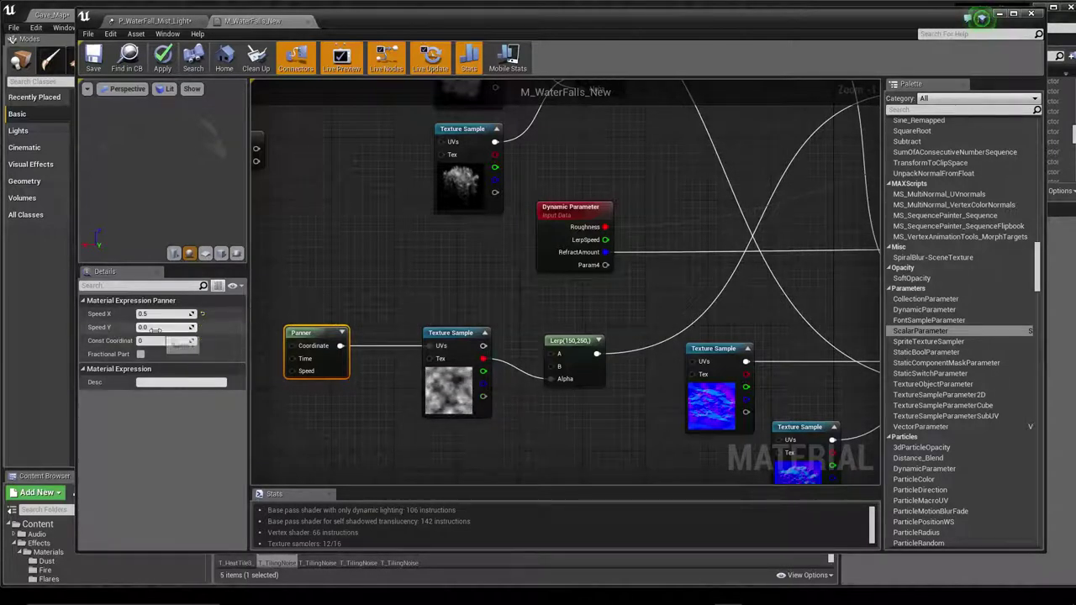
click(155, 328)
text(0.5)
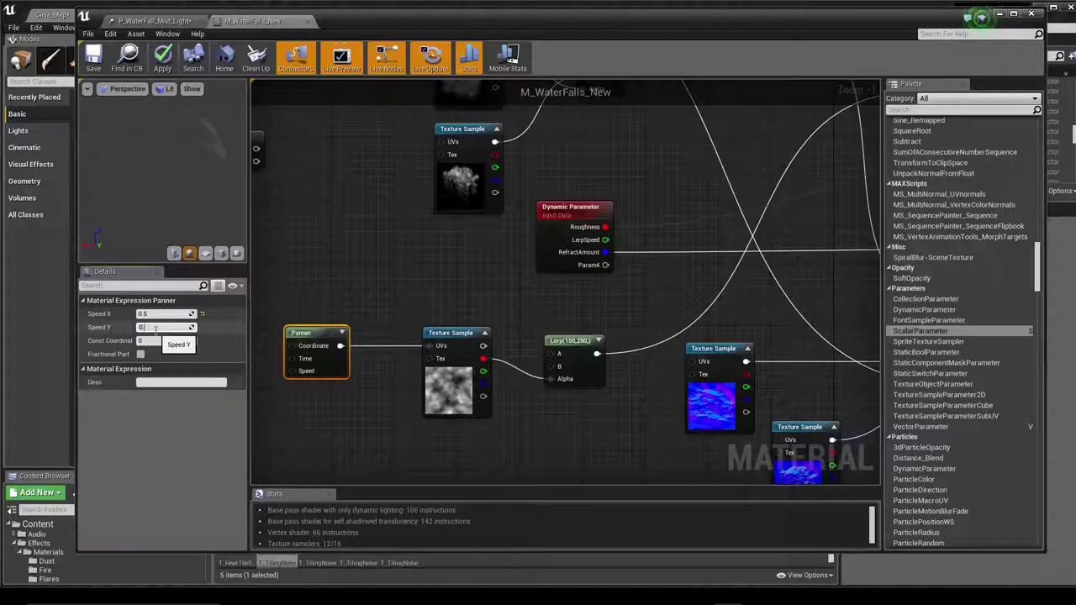
key(Return)
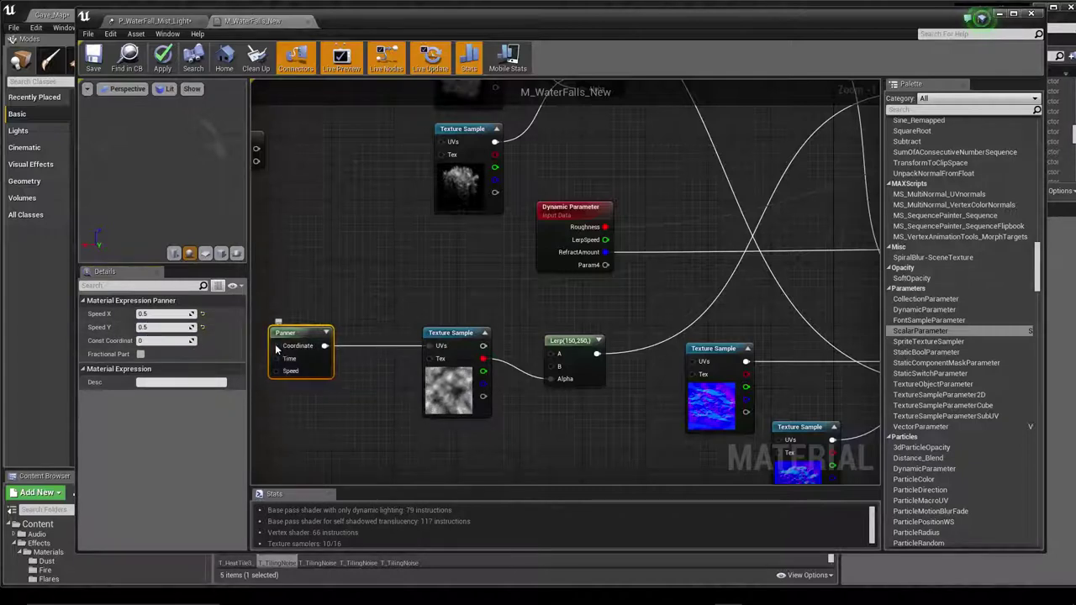
Move the Panner node right, trial a wire from its Coordinate input without adding a node, then reframe the texture nodes.
drag(291, 354, 333, 349)
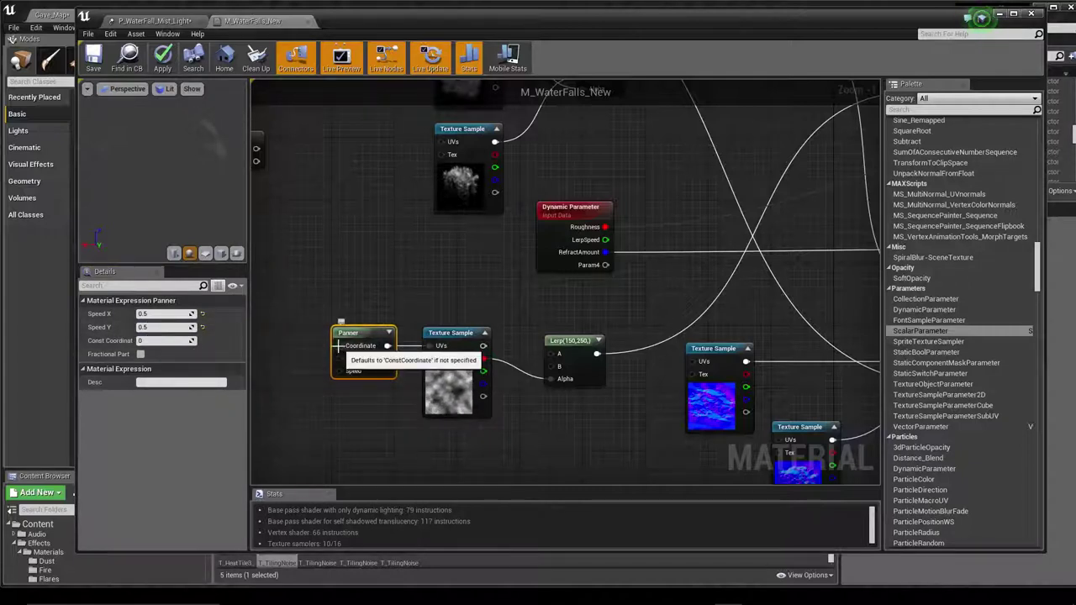
click(328, 347)
mouse_move(339, 346)
mouse_down()
mouse_move(285, 328)
mouse_move(294, 271)
mouse_up()
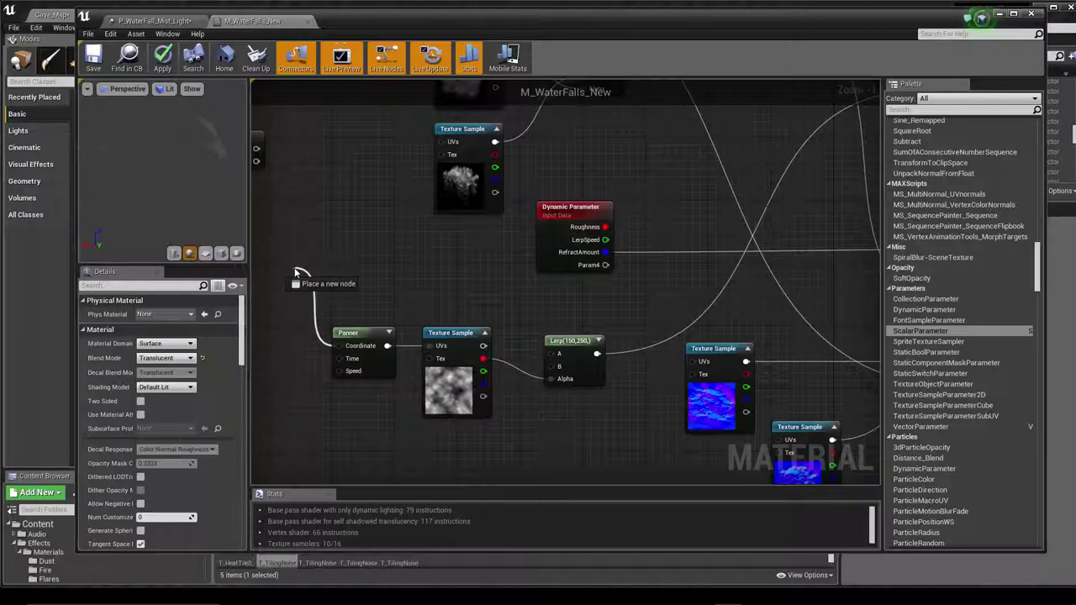
drag(294, 271, 281, 301)
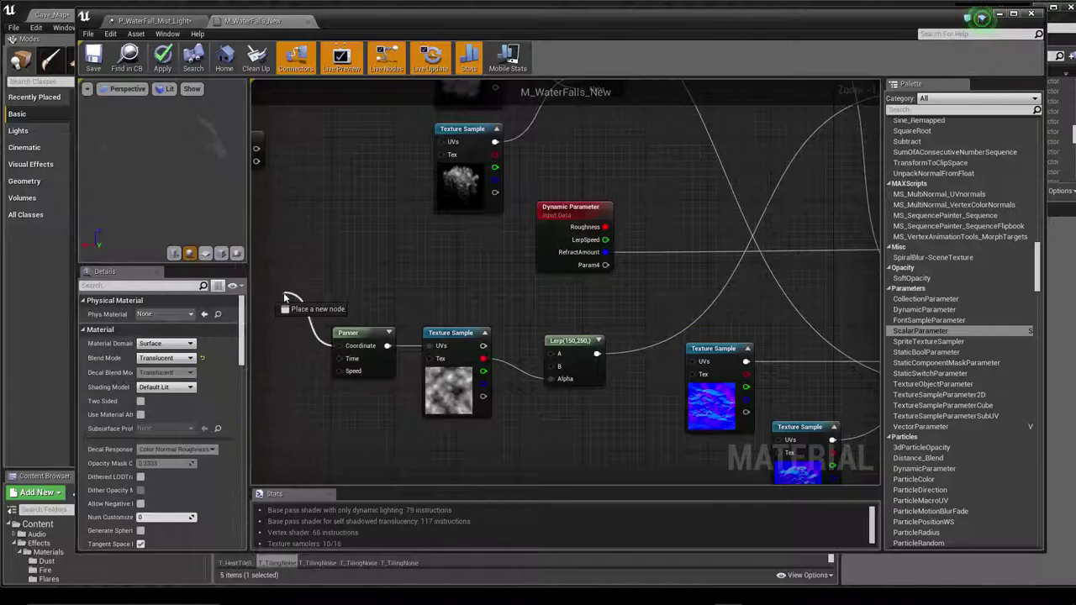
drag(285, 298, 278, 328)
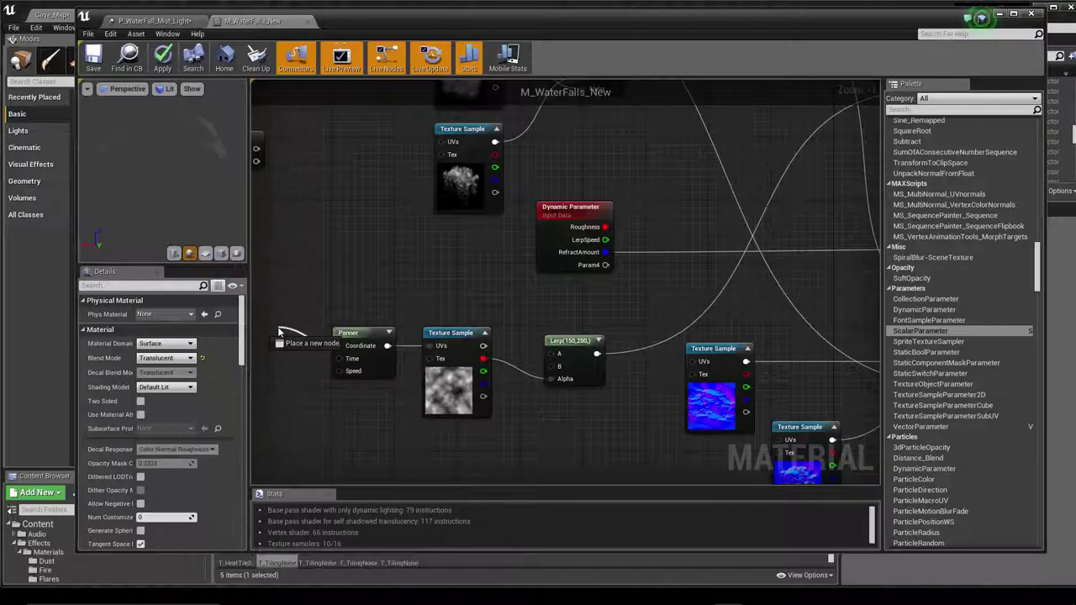
mouse_move(280, 332)
mouse_down()
mouse_move(289, 301)
mouse_move(286, 316)
mouse_up()
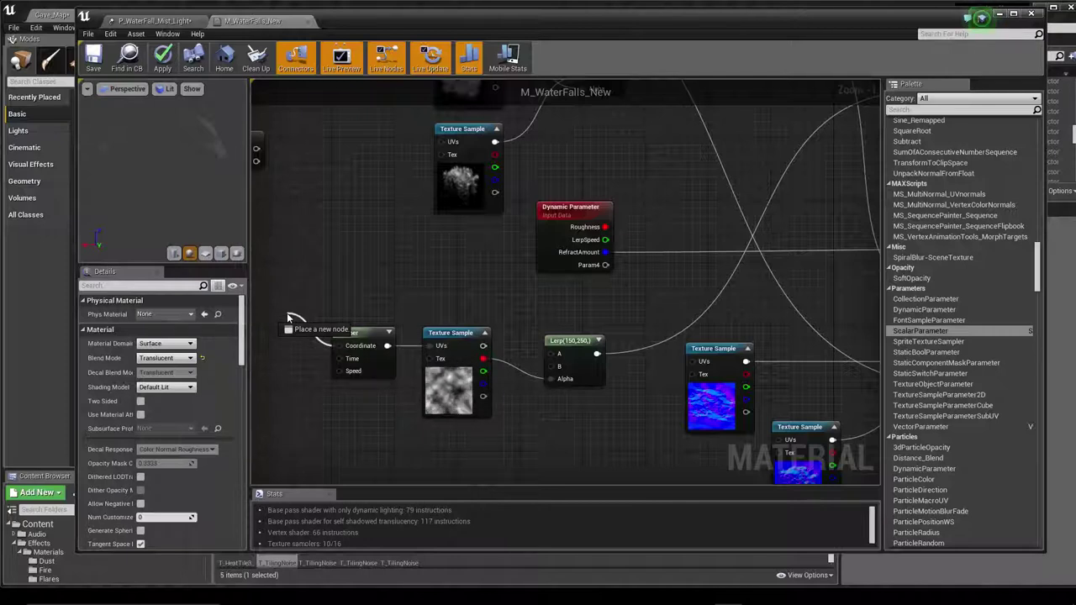
drag(290, 317, 290, 318)
click(445, 281)
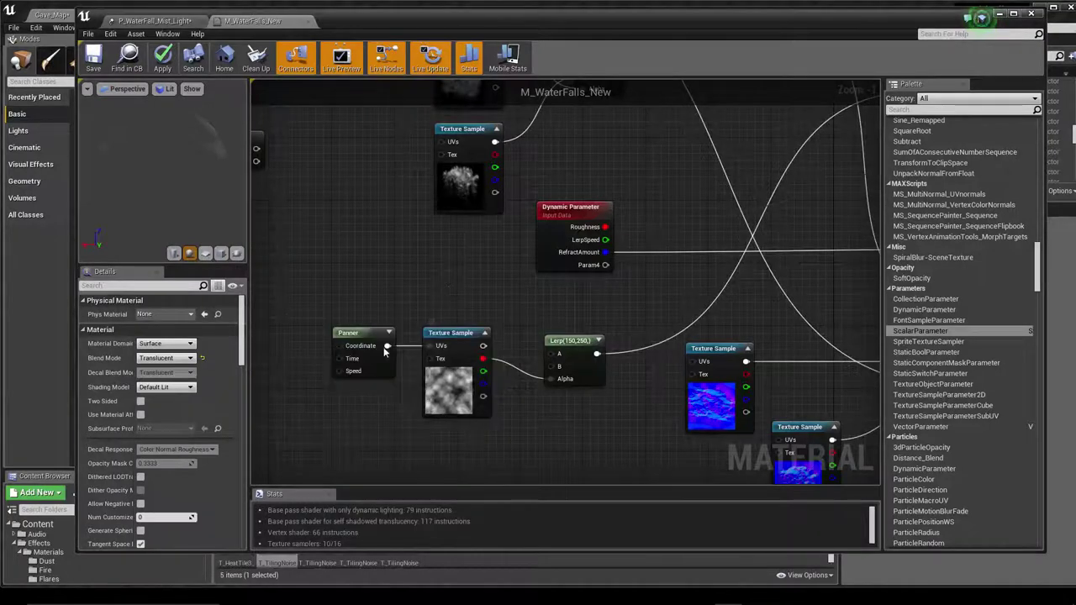
click(361, 349)
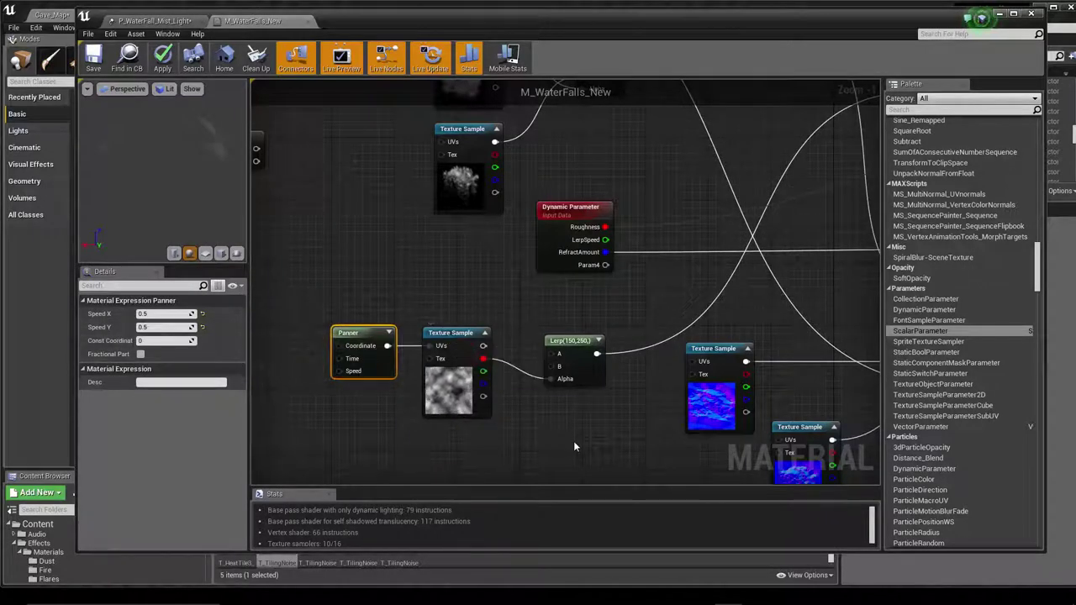
right_drag(573, 440, 458, 425)
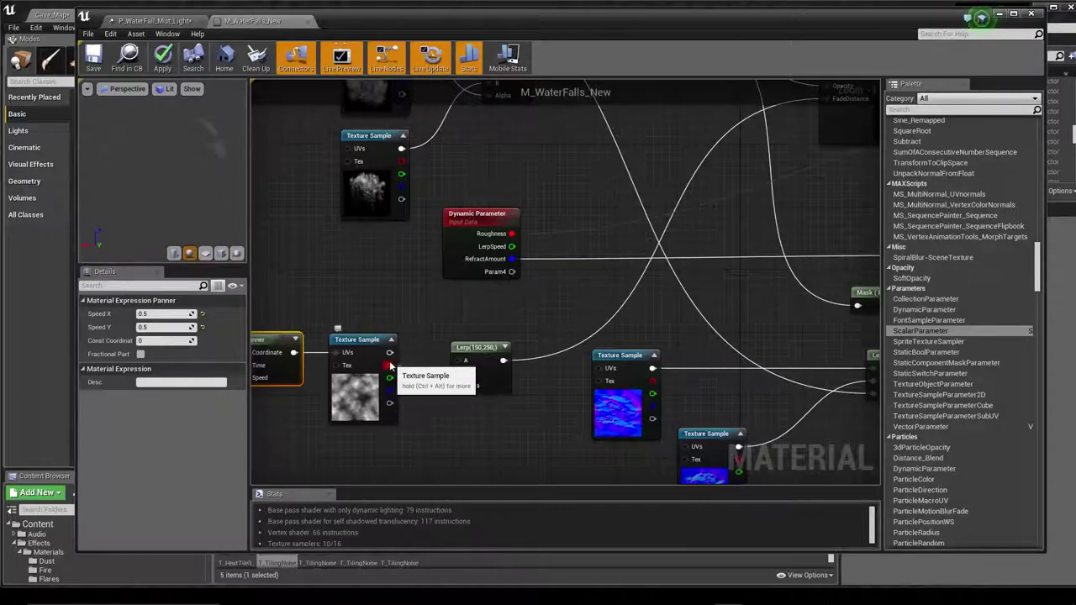
Replace the Lerp Alpha input with the noise Texture Sample's R channel, then select the Lerp node.
drag(390, 366, 465, 385)
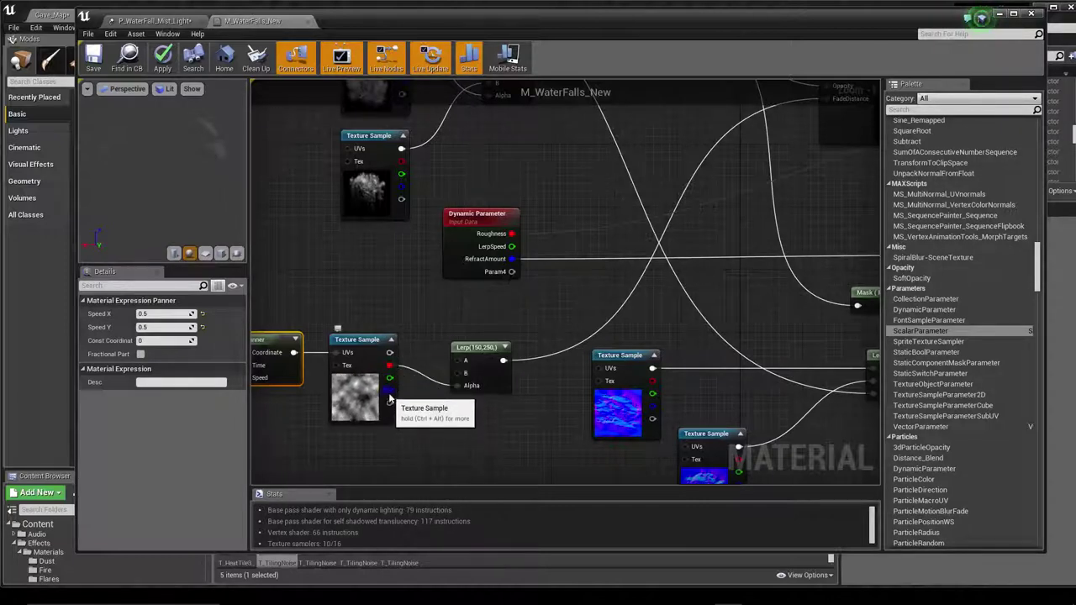
alt+click(385, 365)
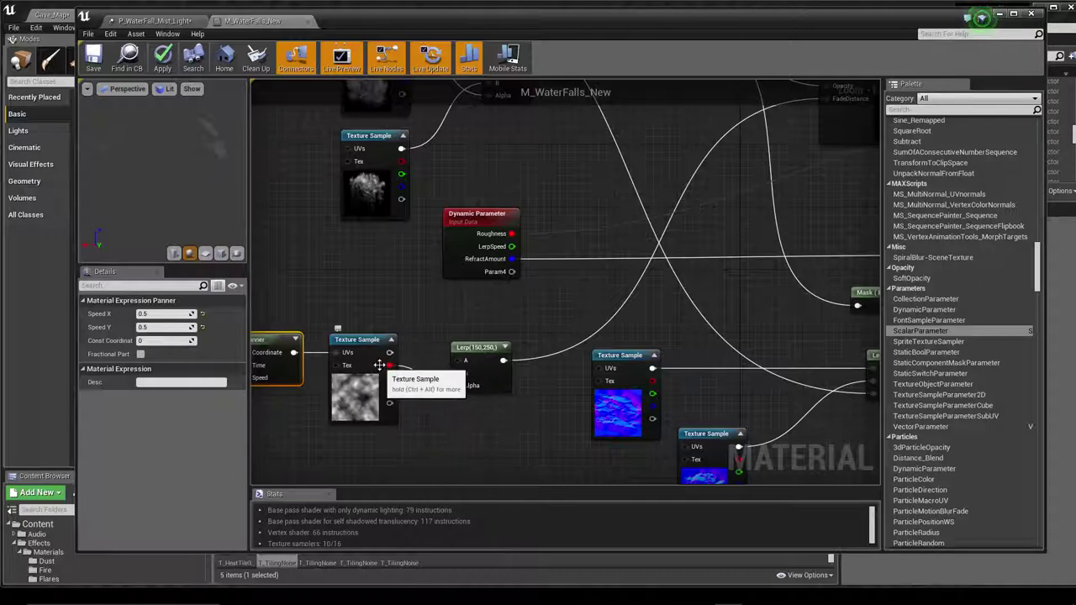
drag(388, 366, 458, 386)
click(435, 421)
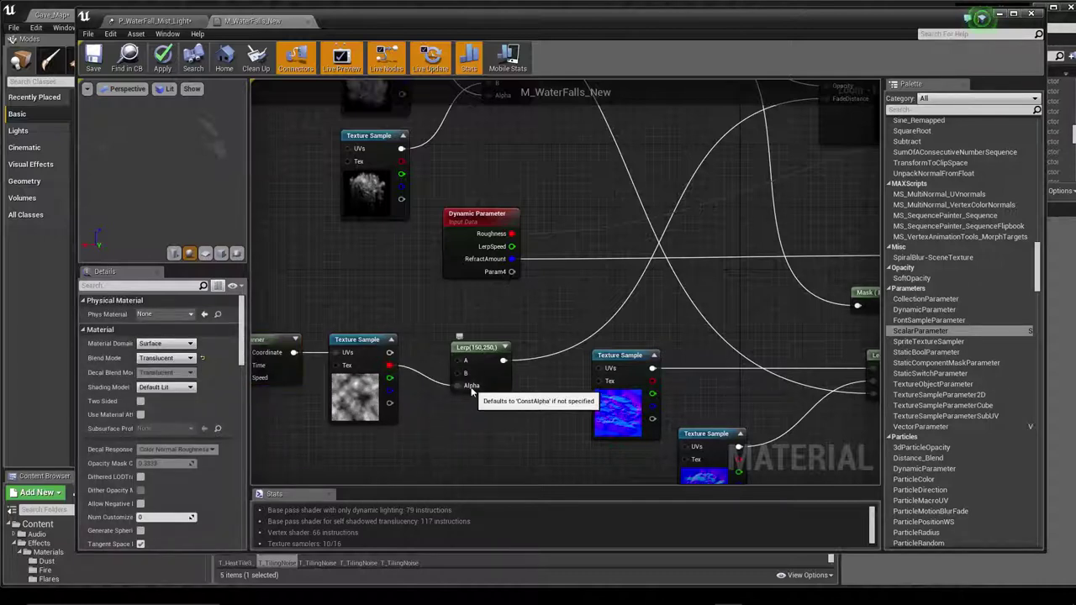
click(478, 351)
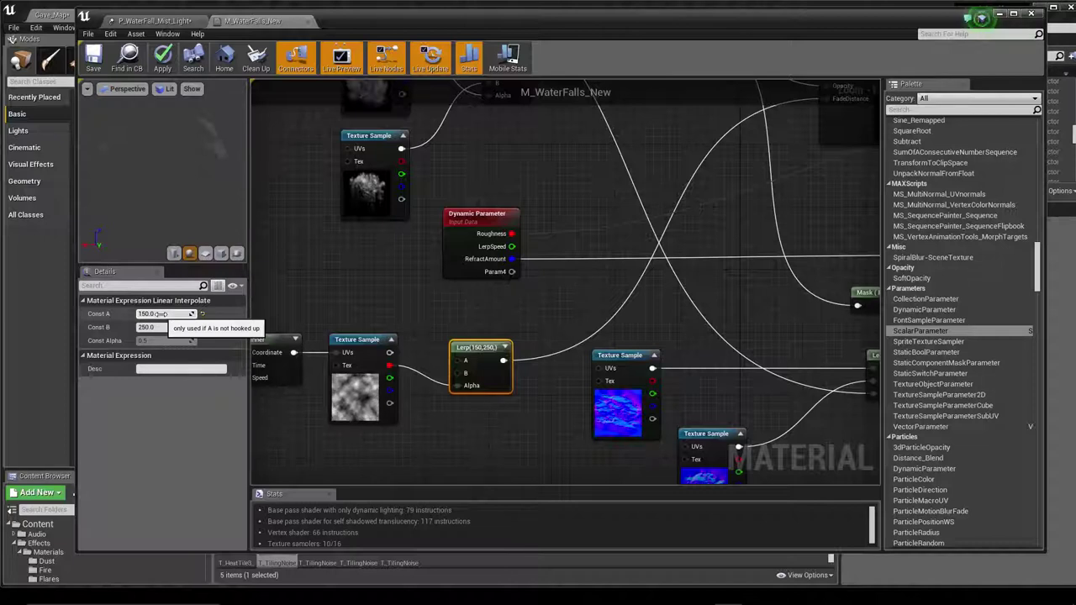
Set the Lerp node's Const A to 10 and Const B to 15.
click(725, 239)
right_drag(723, 253, 787, 247)
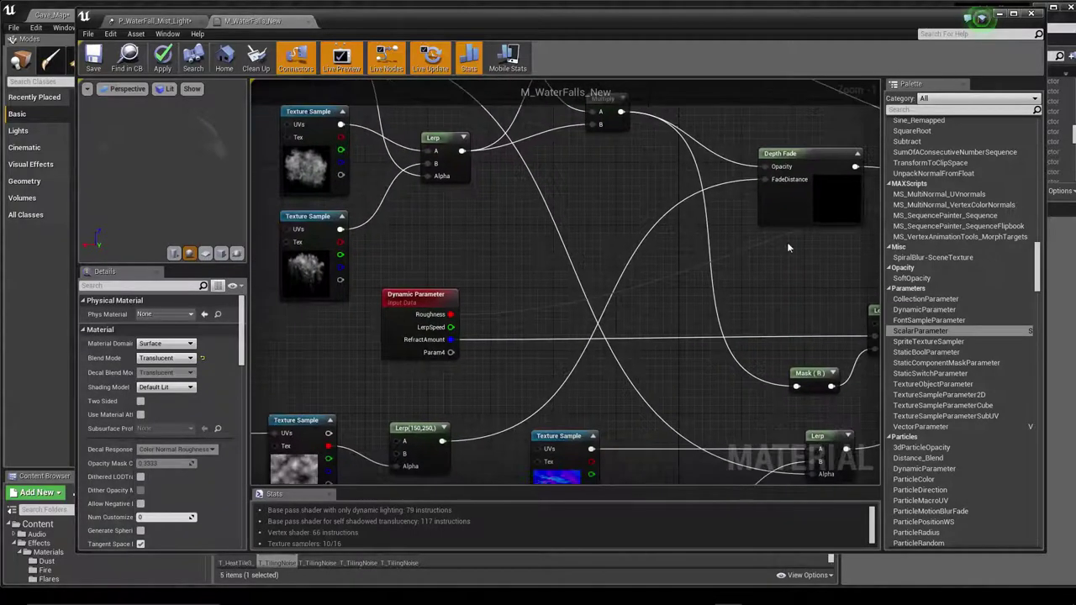
right_drag(258, 419, 333, 324)
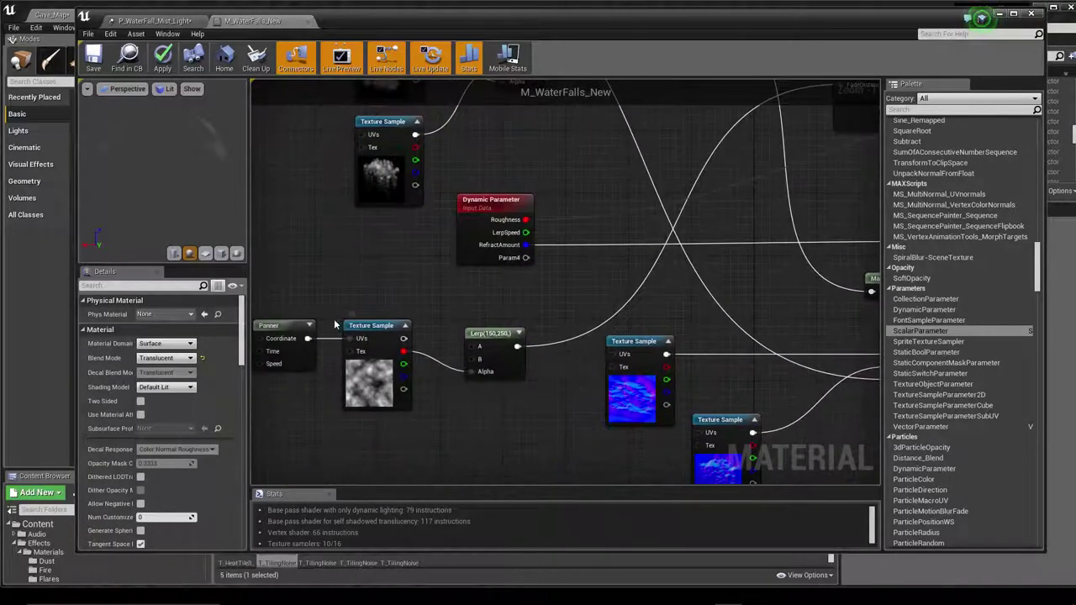
click(485, 336)
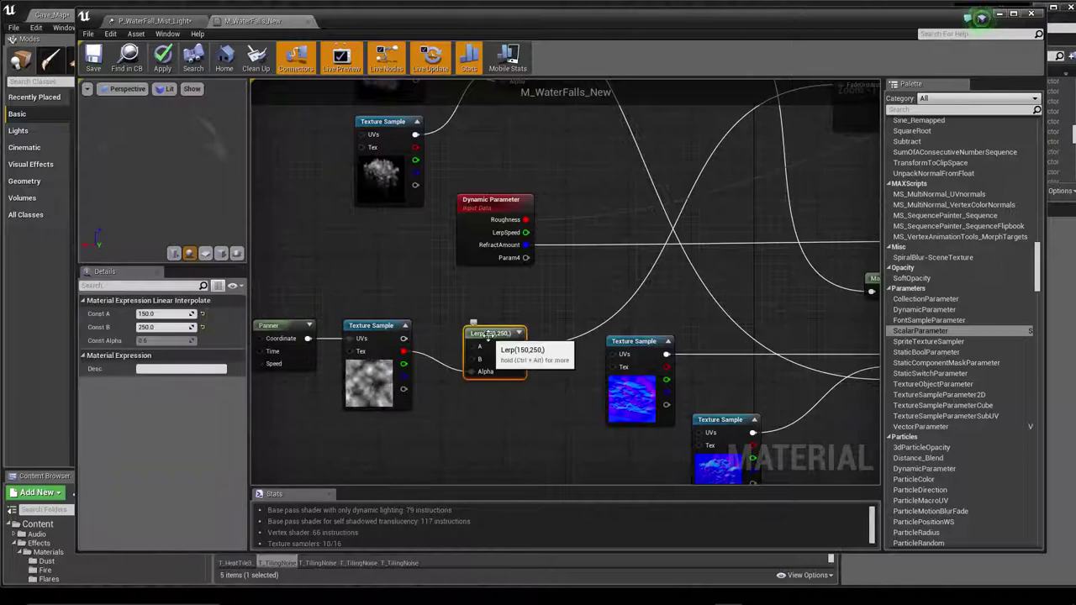
click(170, 316)
text(10)
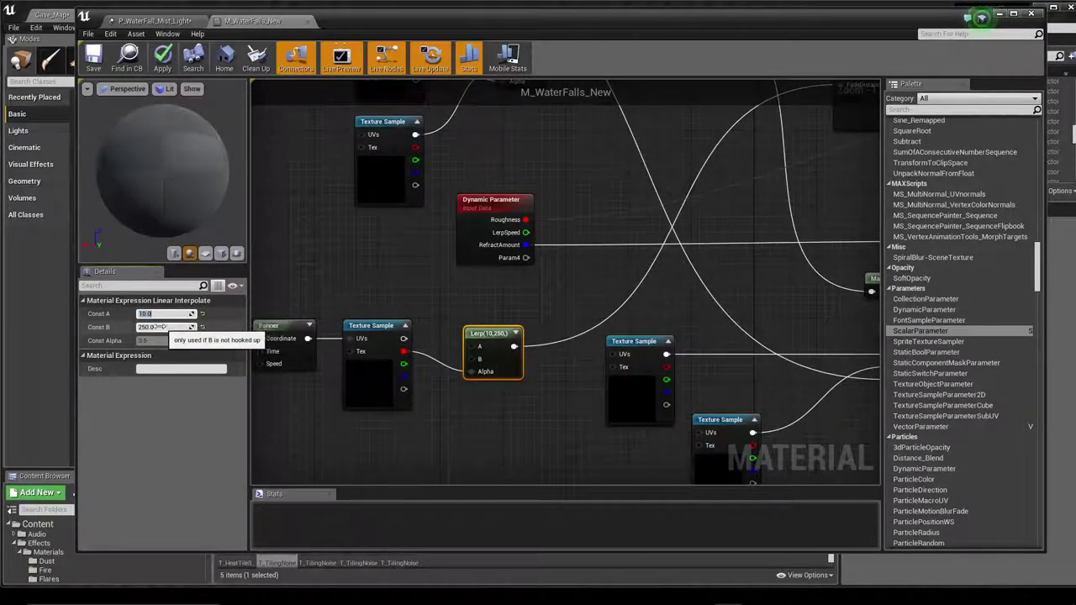
click(151, 327)
text(15)
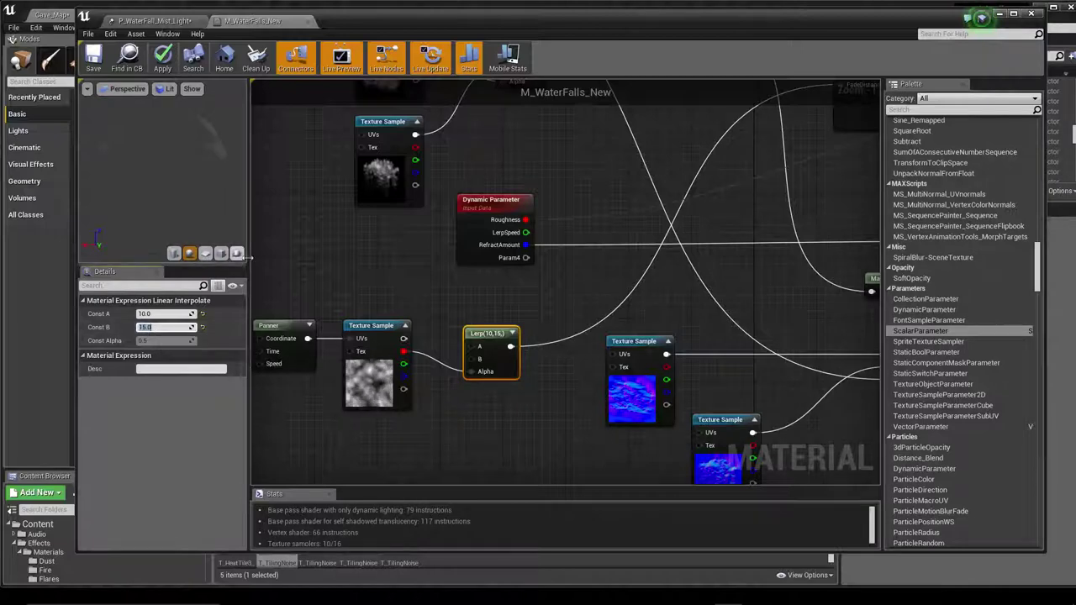
right_drag(731, 277, 646, 368)
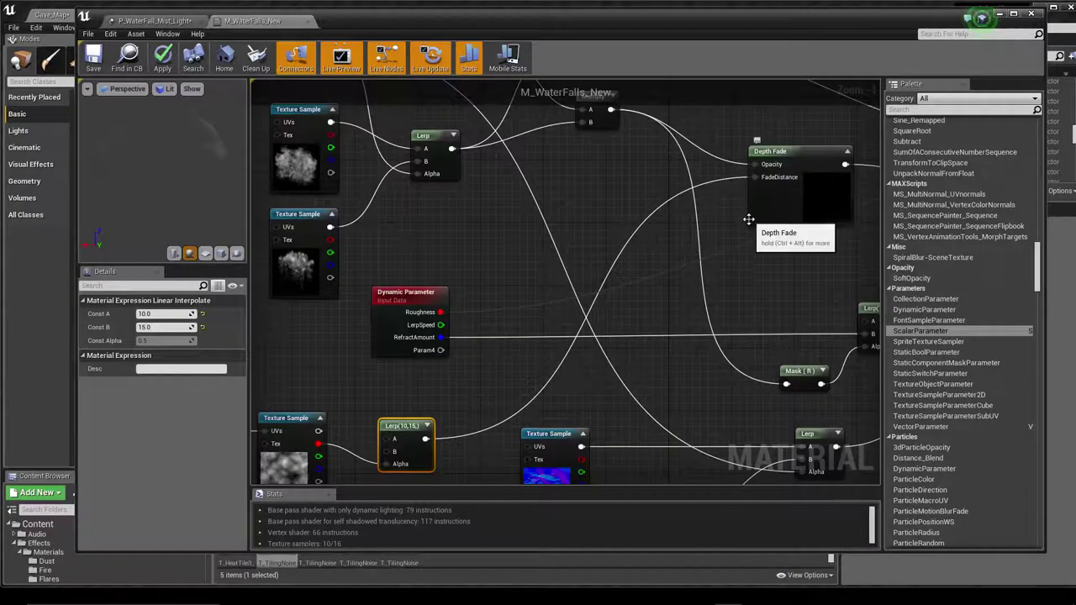
Pan the graph over the Depth Fade, Multiply and Particle Color nodes.
mouse_move(755, 253)
right_down()
mouse_move(654, 304)
mouse_move(614, 298)
right_up()
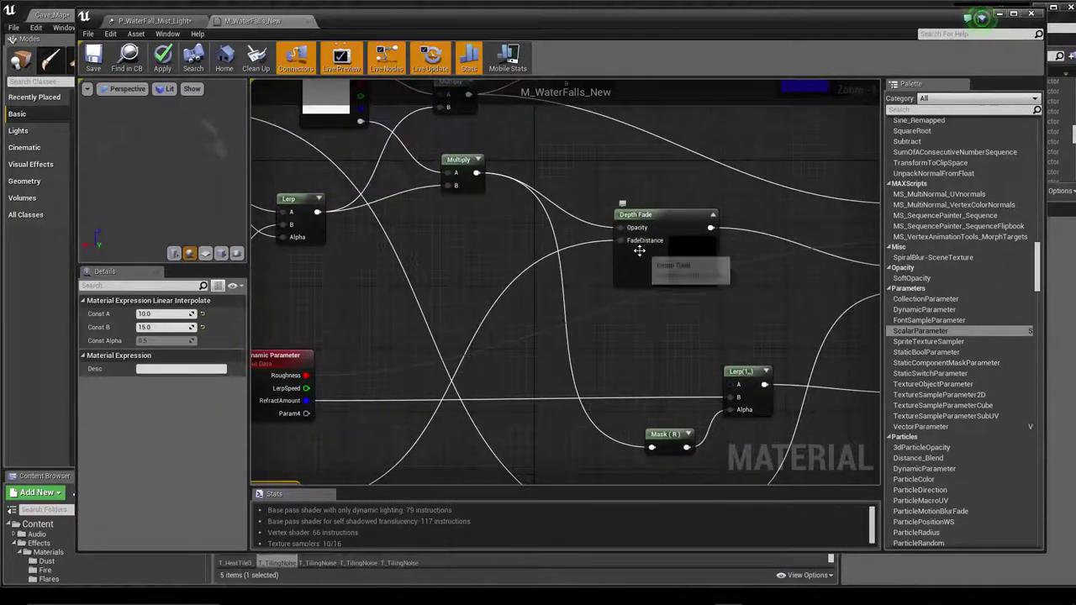
right_drag(640, 254, 636, 319)
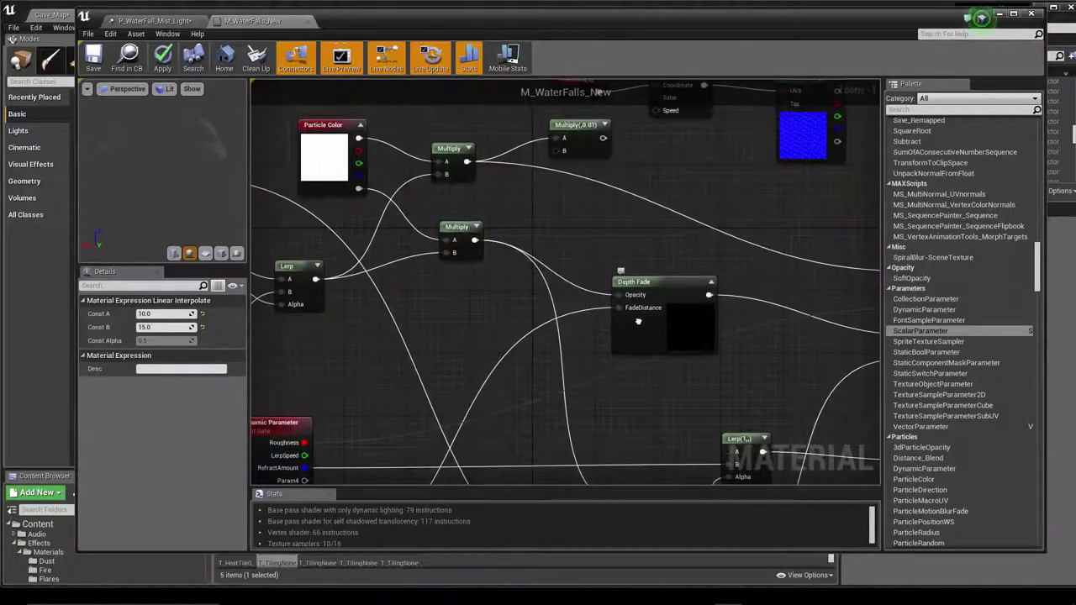
right_drag(636, 319, 654, 303)
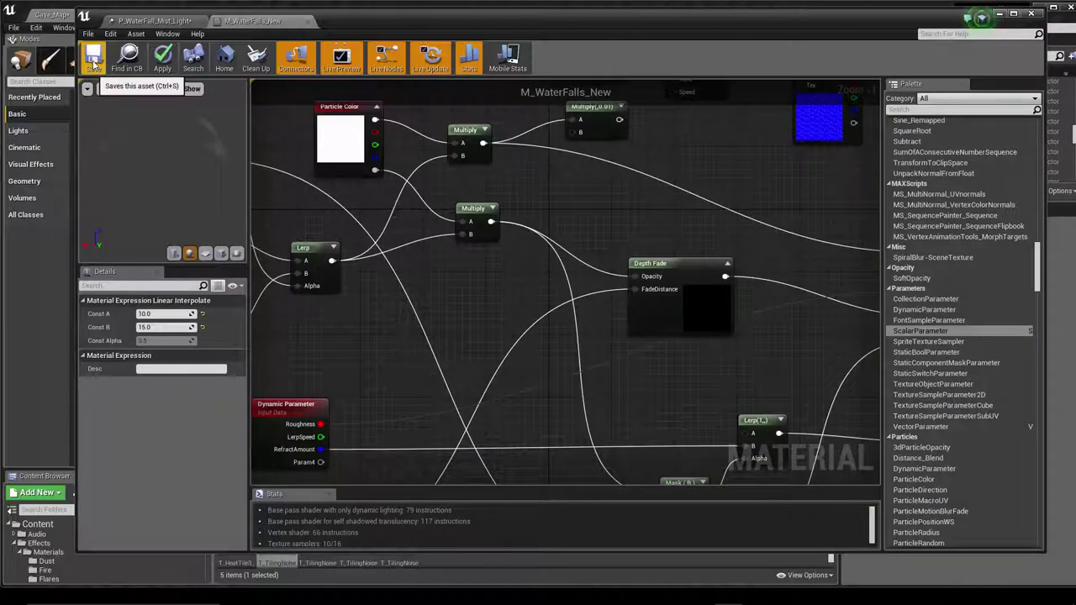
Save M_WaterFalls_New and bring the P_WaterFall_Mist_Light Cascade editor back in front.
click(95, 64)
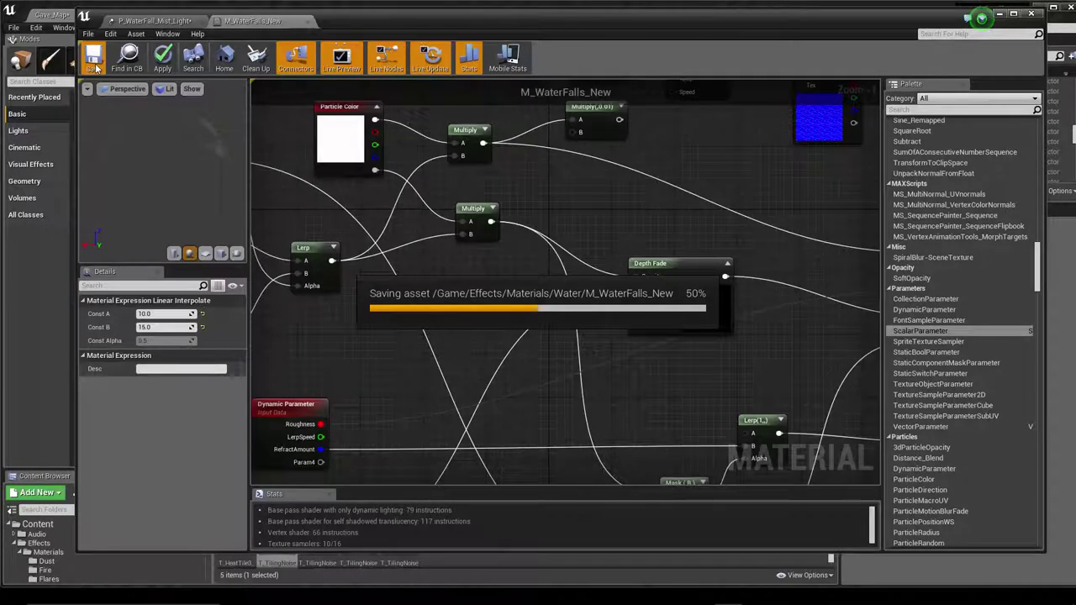
click(130, 21)
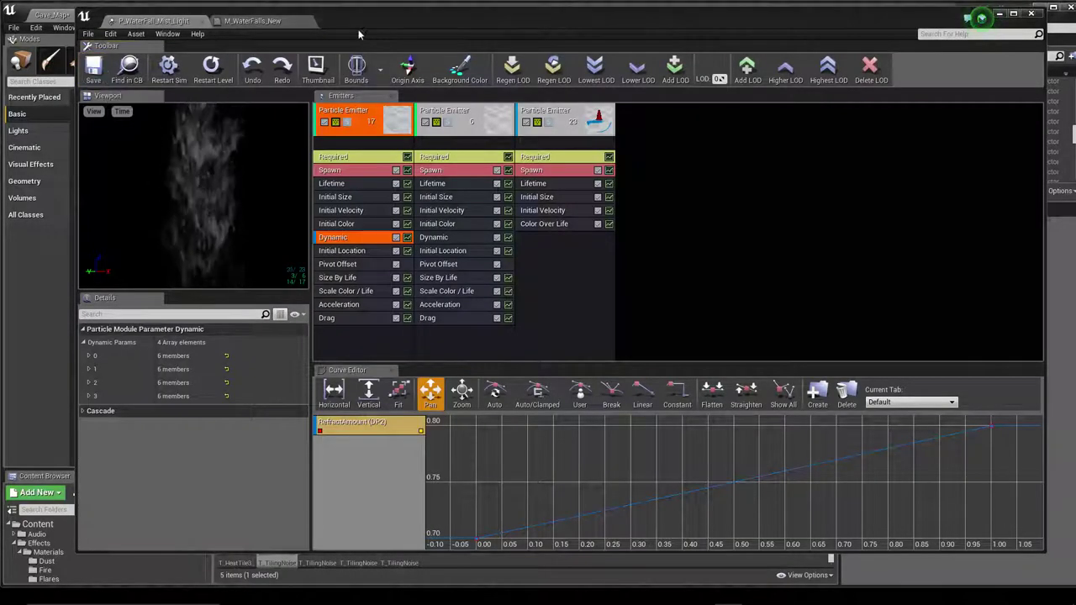
drag(381, 19, 429, 456)
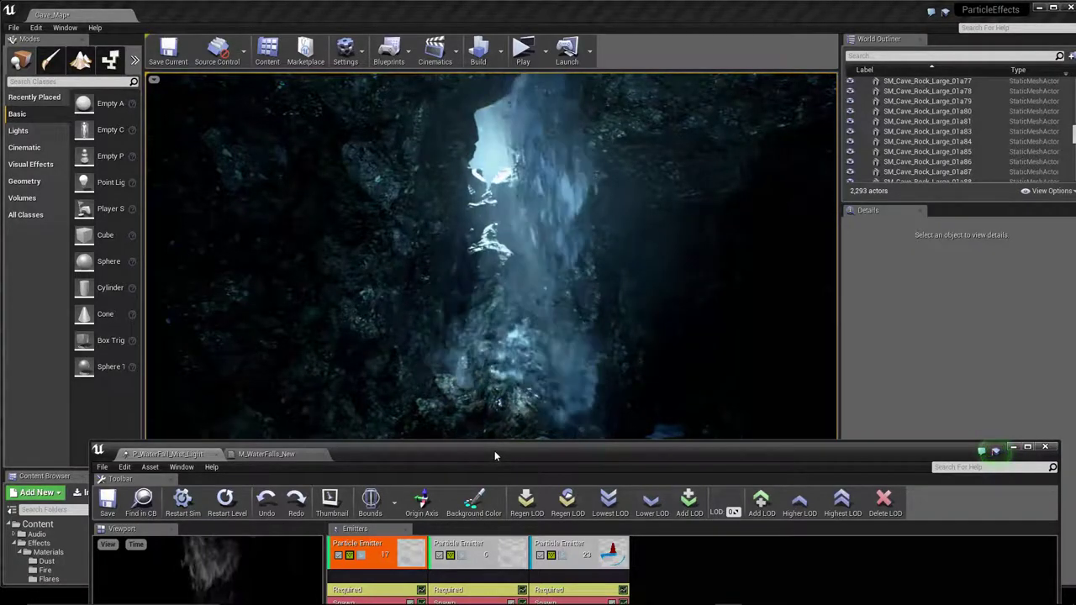
drag(495, 451, 462, 73)
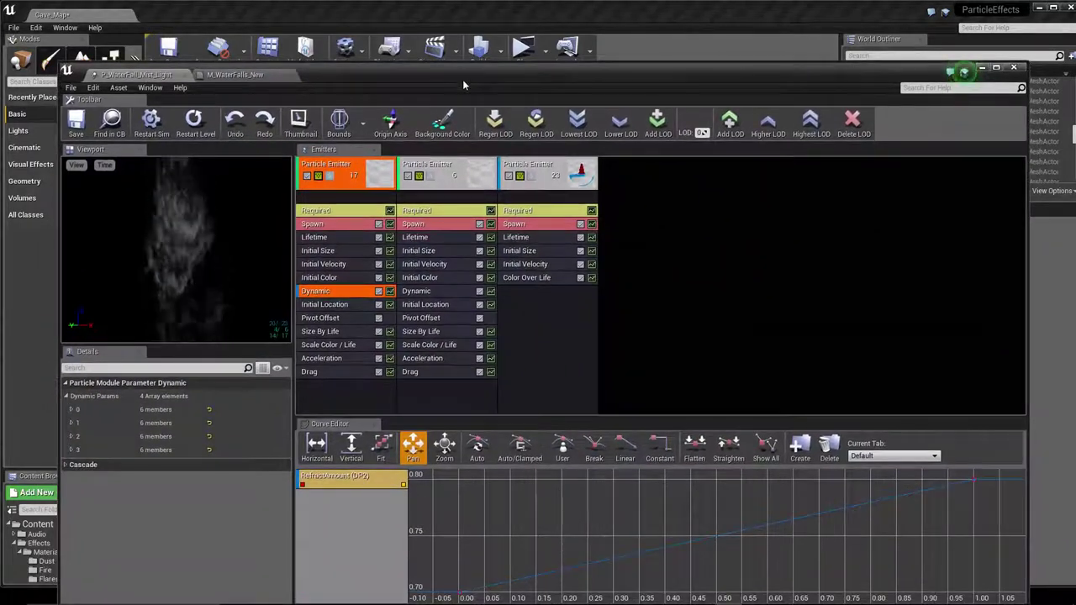
Back in M_WaterFalls_New, nudge Depth Fade up and both Texture Sample nodes slightly left.
click(238, 75)
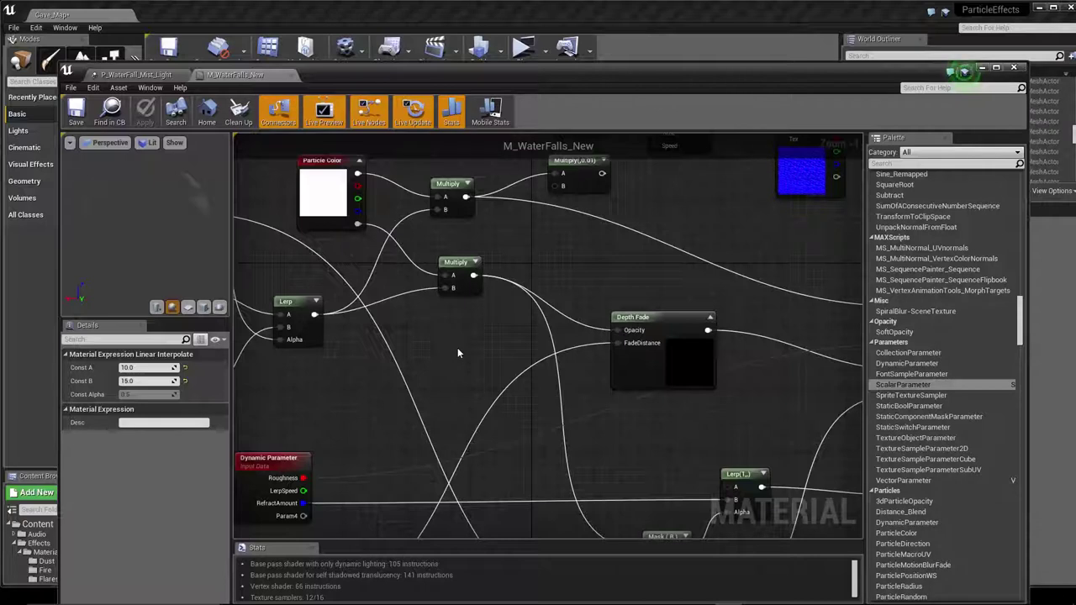
drag(658, 319, 658, 295)
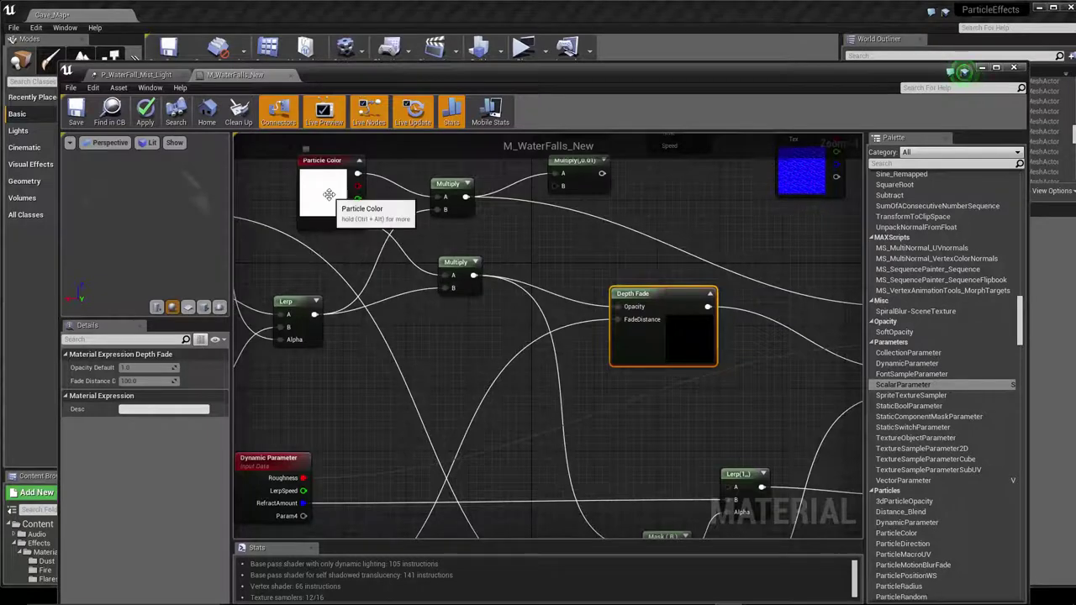
right_drag(432, 331, 587, 328)
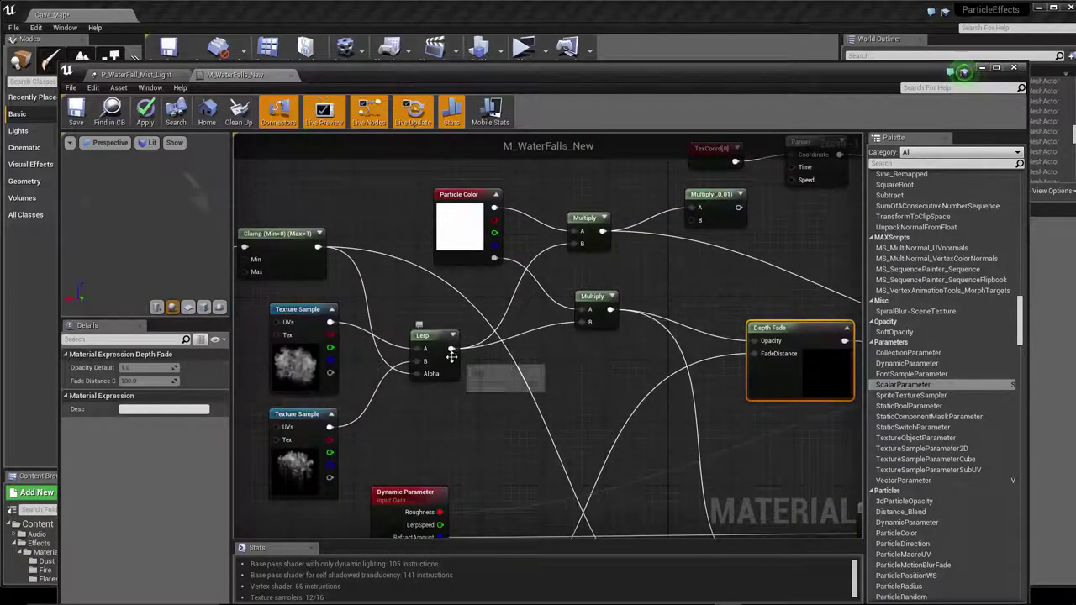
drag(303, 311, 296, 305)
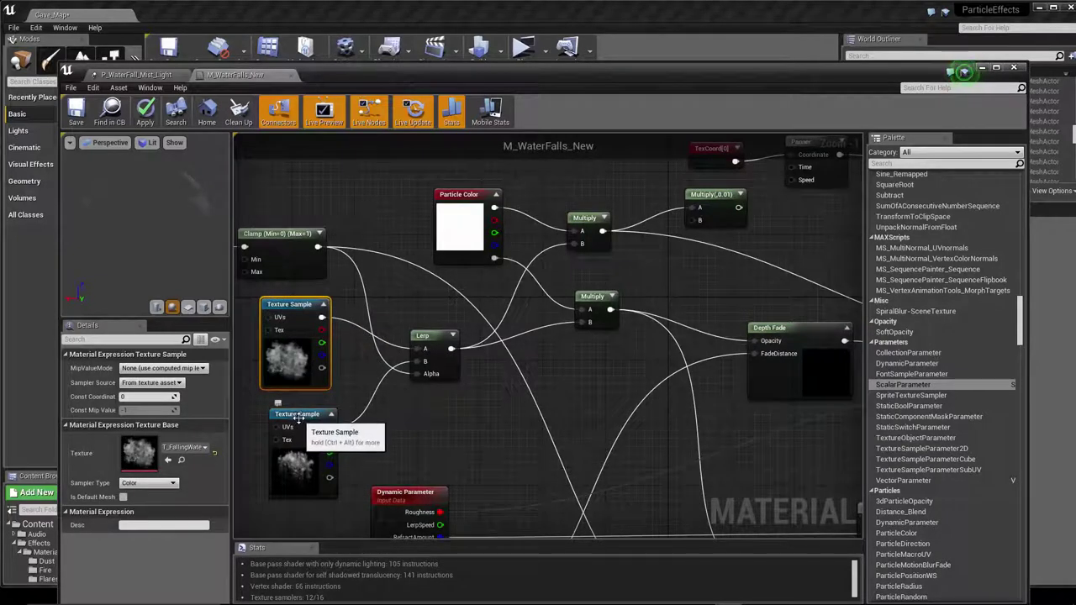
drag(295, 418, 297, 418)
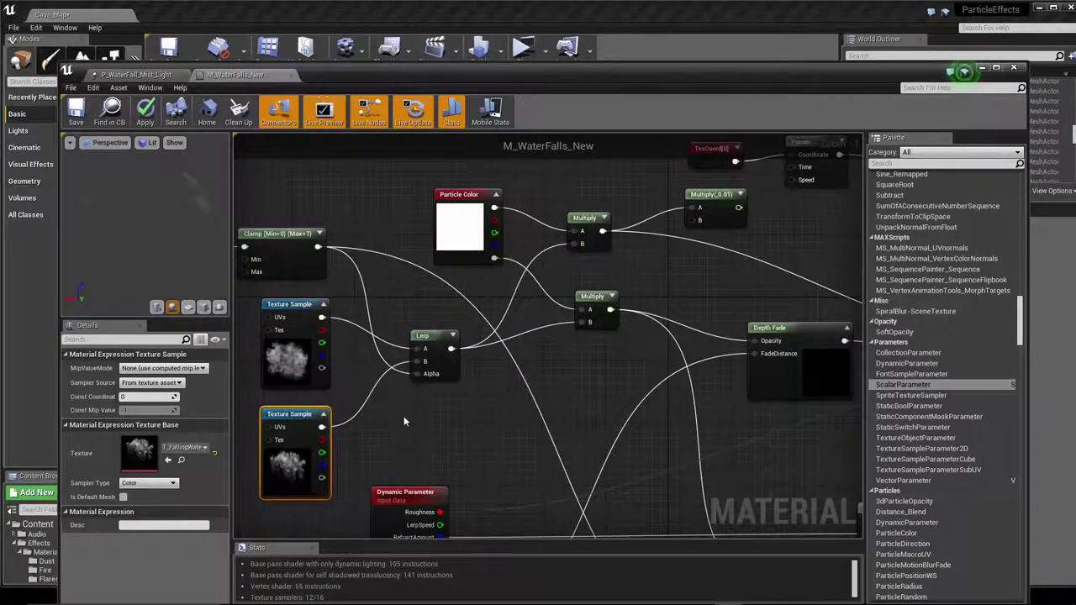
Pan across the graph to review the Particle Speed, Lerp, Particle Color, Depth Fade and Panner nodes.
mouse_move(404, 423)
right_down()
mouse_move(613, 424)
mouse_move(587, 417)
right_up()
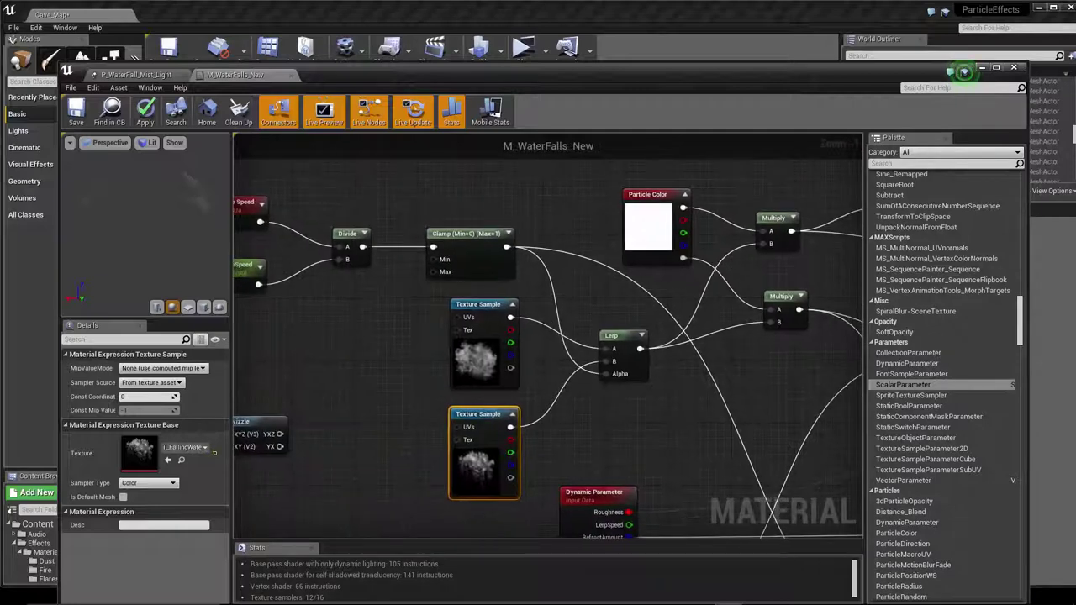
right_drag(619, 379, 700, 420)
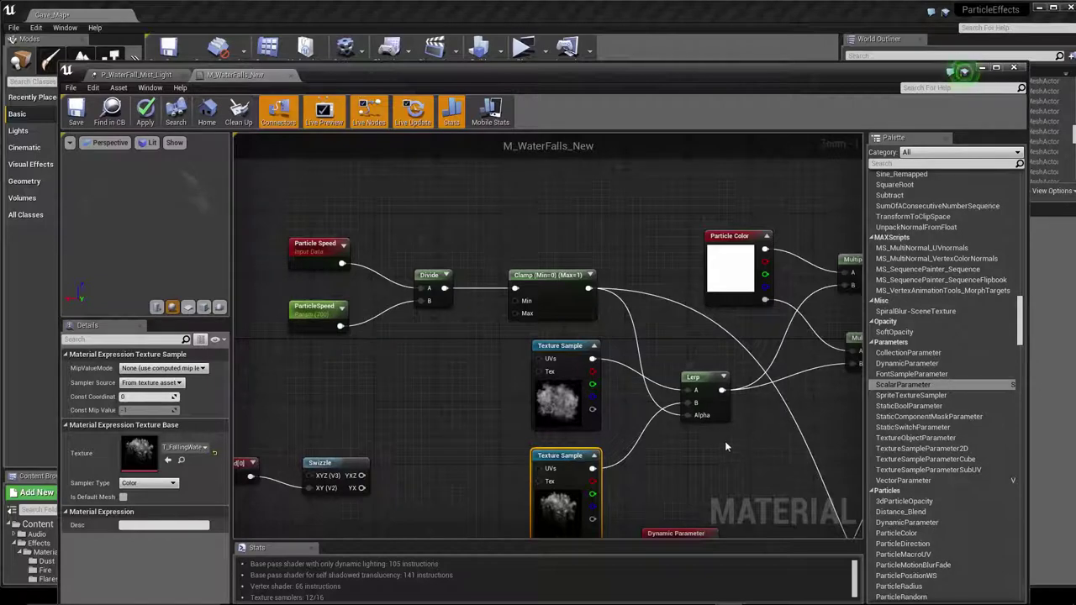
right_drag(725, 440, 602, 386)
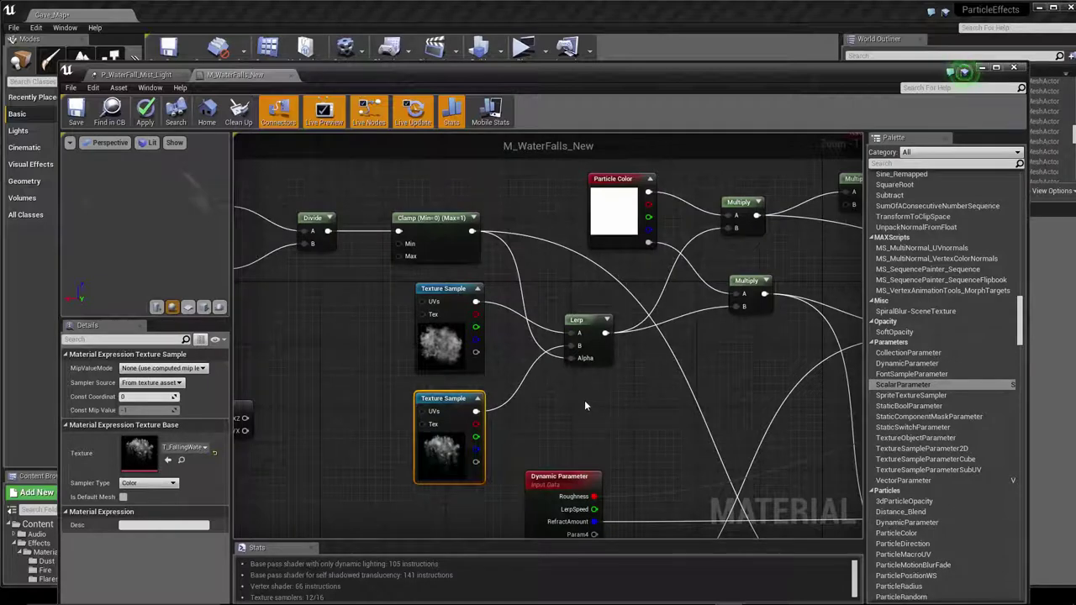
right_drag(539, 422, 395, 437)
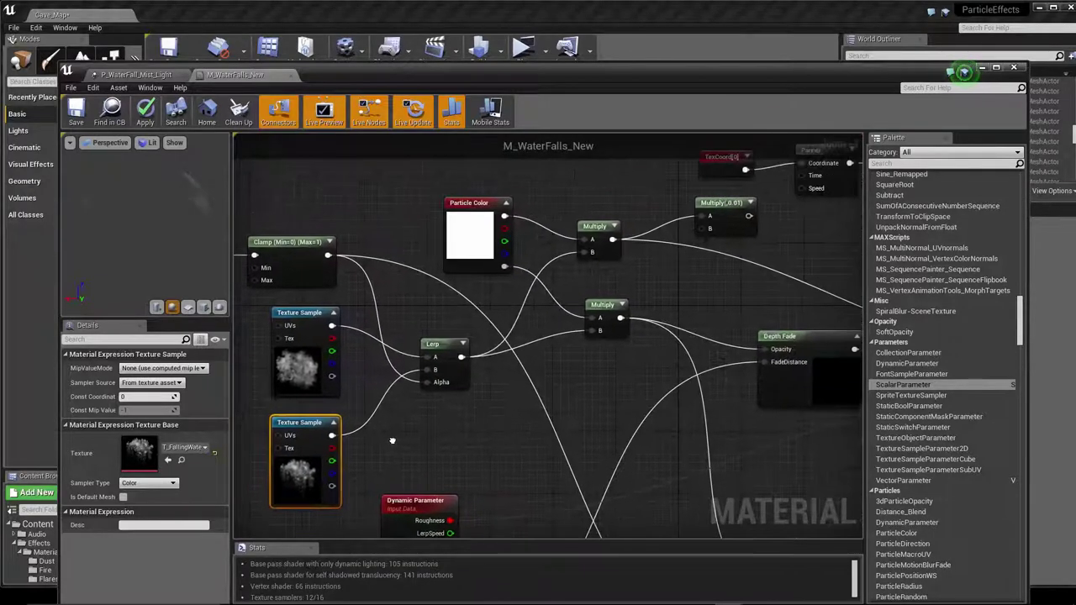
mouse_move(580, 376)
right_down()
mouse_move(439, 444)
mouse_move(423, 410)
right_up()
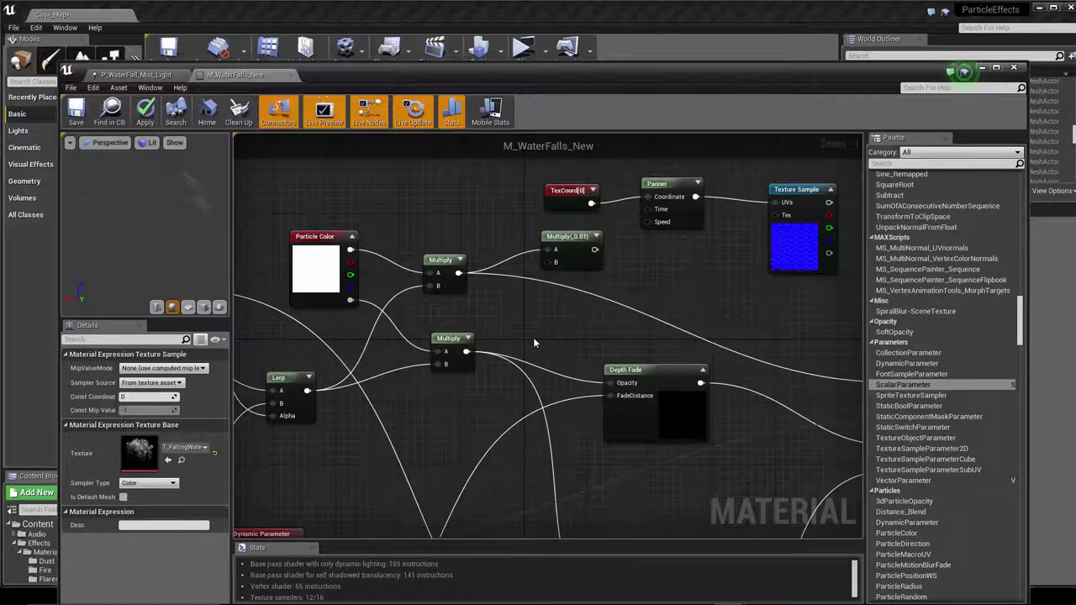
click(432, 340)
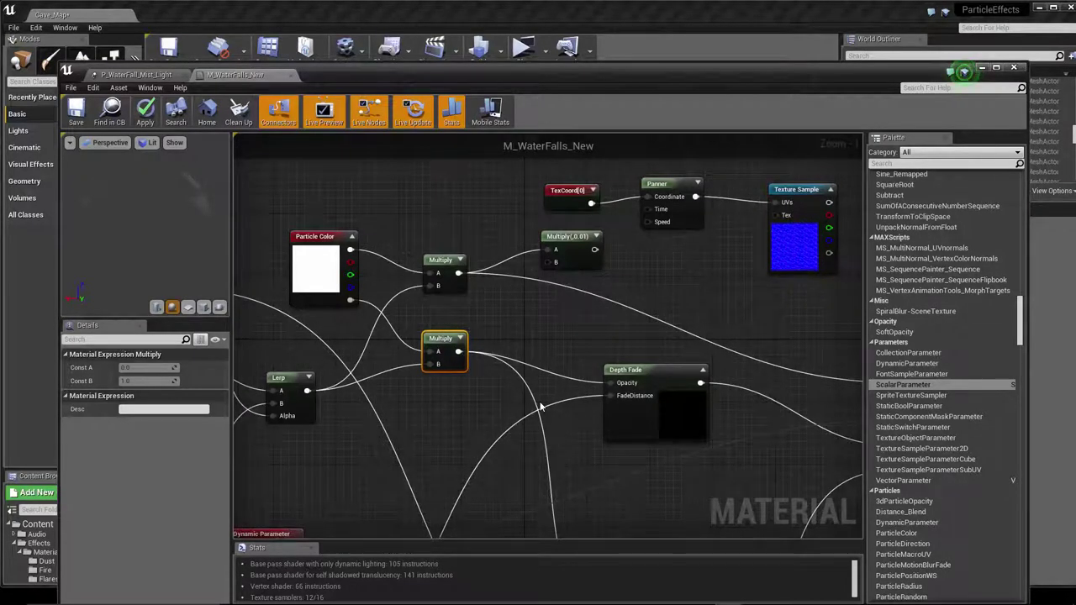
right_drag(475, 399, 690, 380)
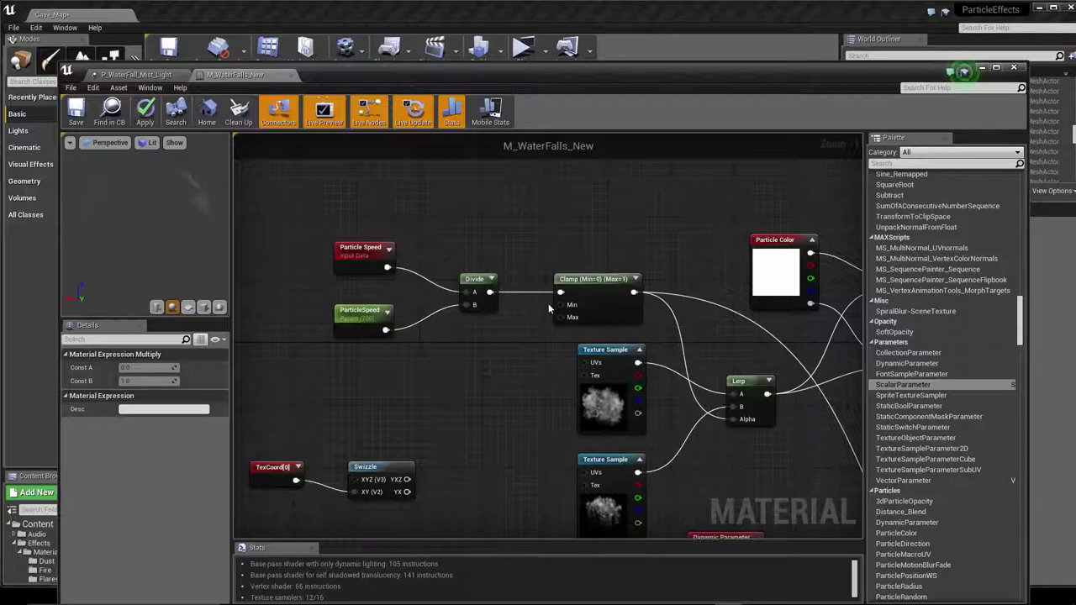
right_drag(540, 328, 303, 264)
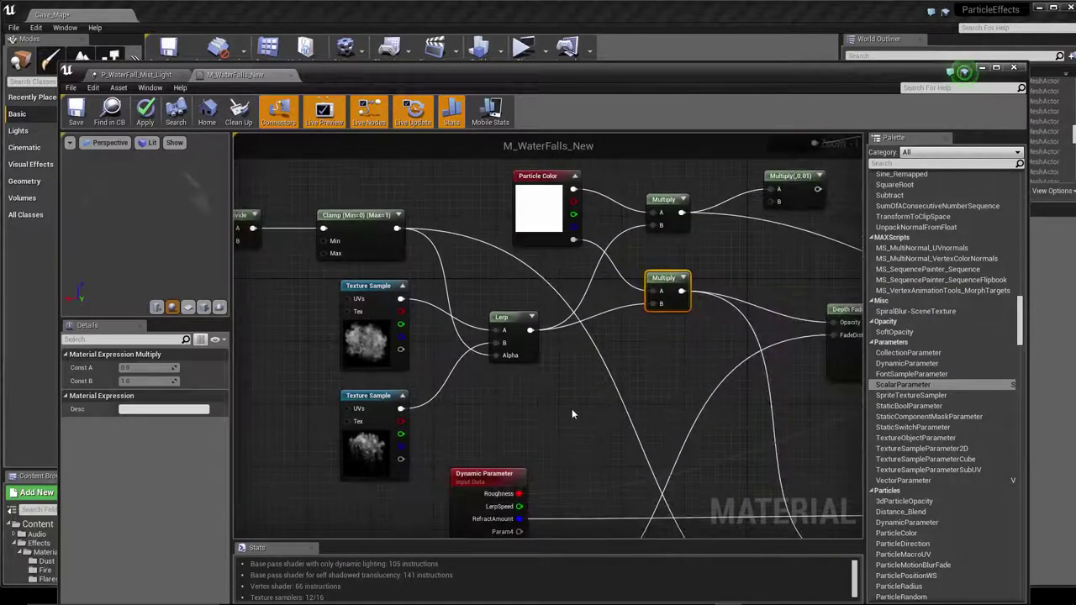
right_drag(572, 414, 742, 435)
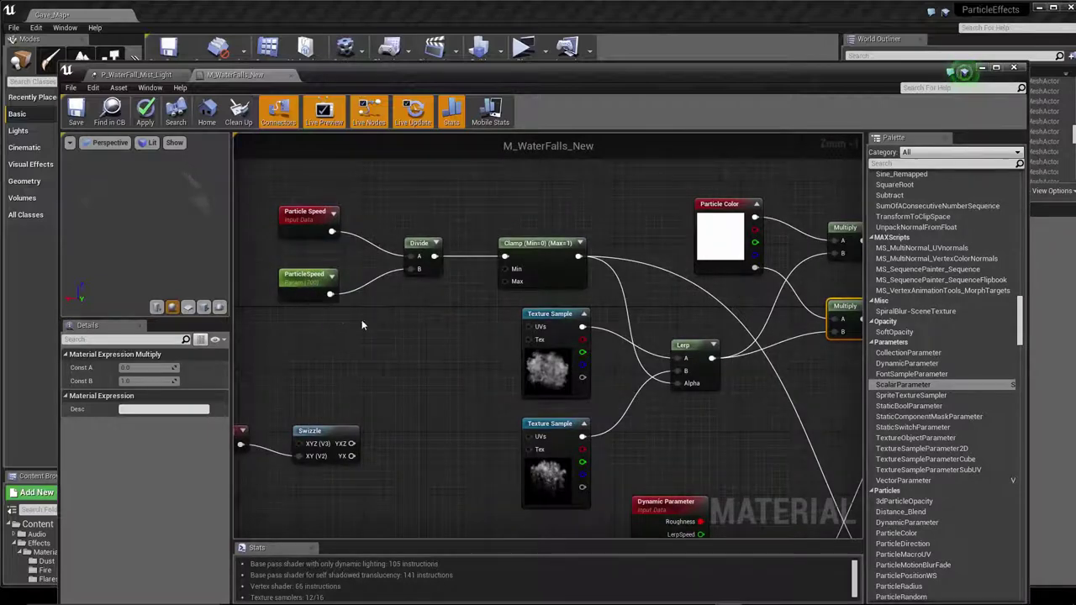
right_drag(448, 332, 364, 267)
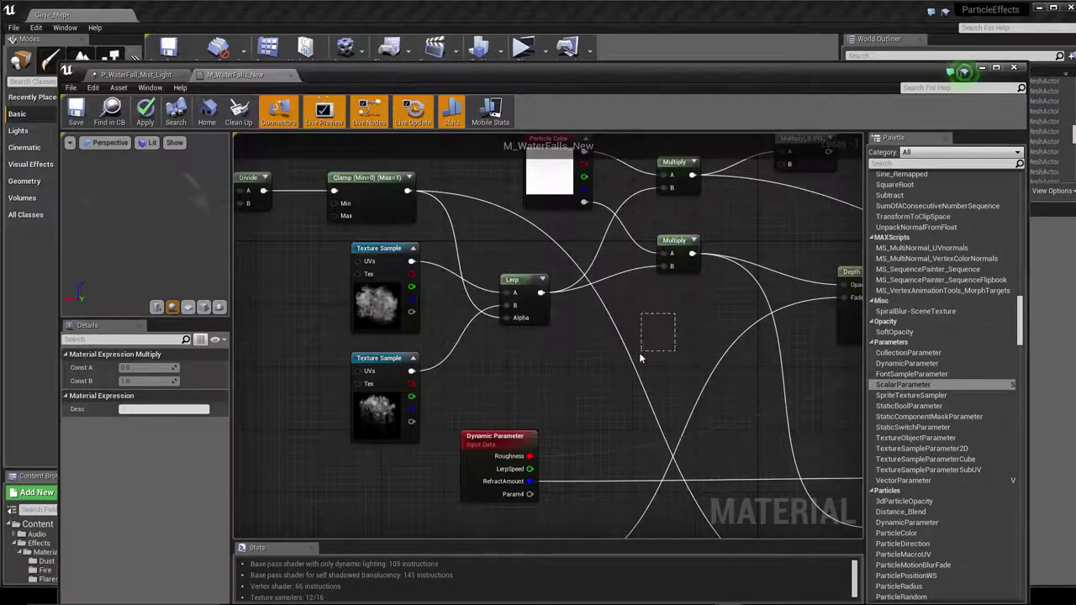
drag(639, 359, 664, 321)
right_drag(664, 320, 566, 372)
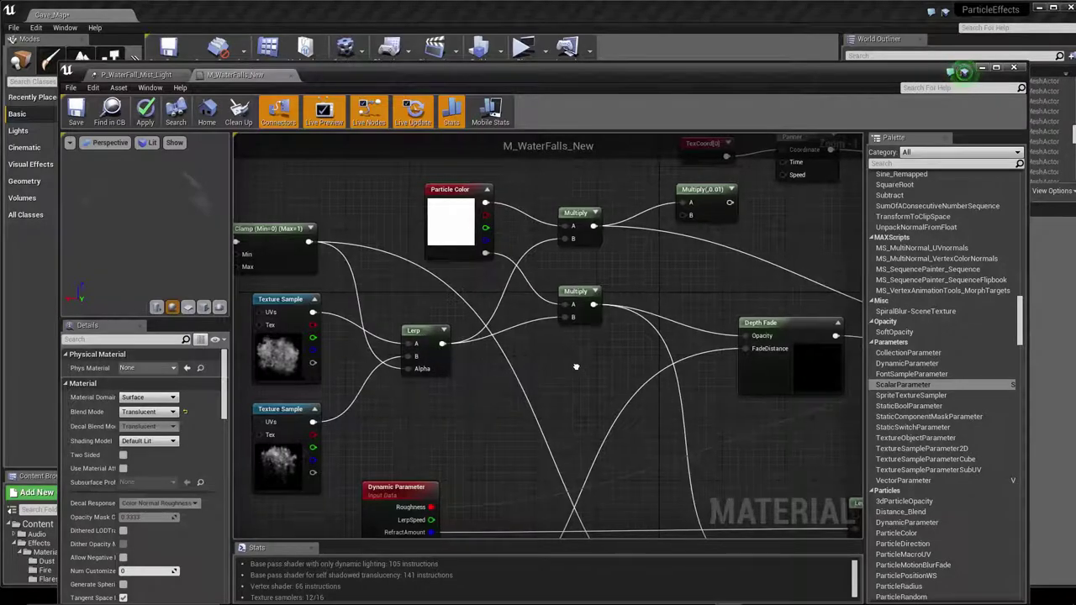
Wire the lower Multiply node's output into Depth Fade's Opacity input.
right_drag(581, 361, 480, 384)
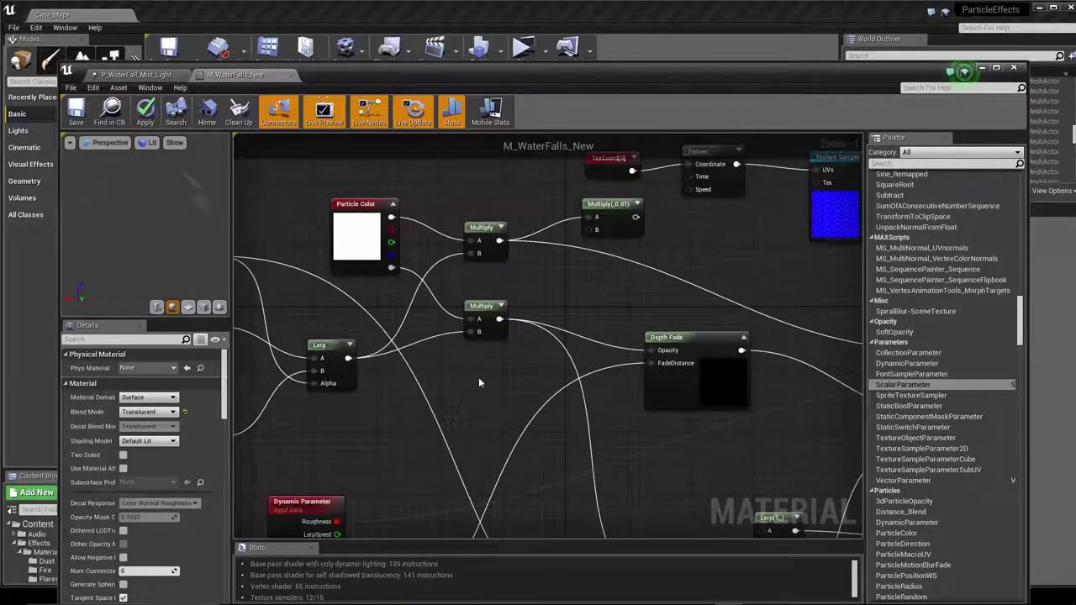
drag(499, 318, 577, 338)
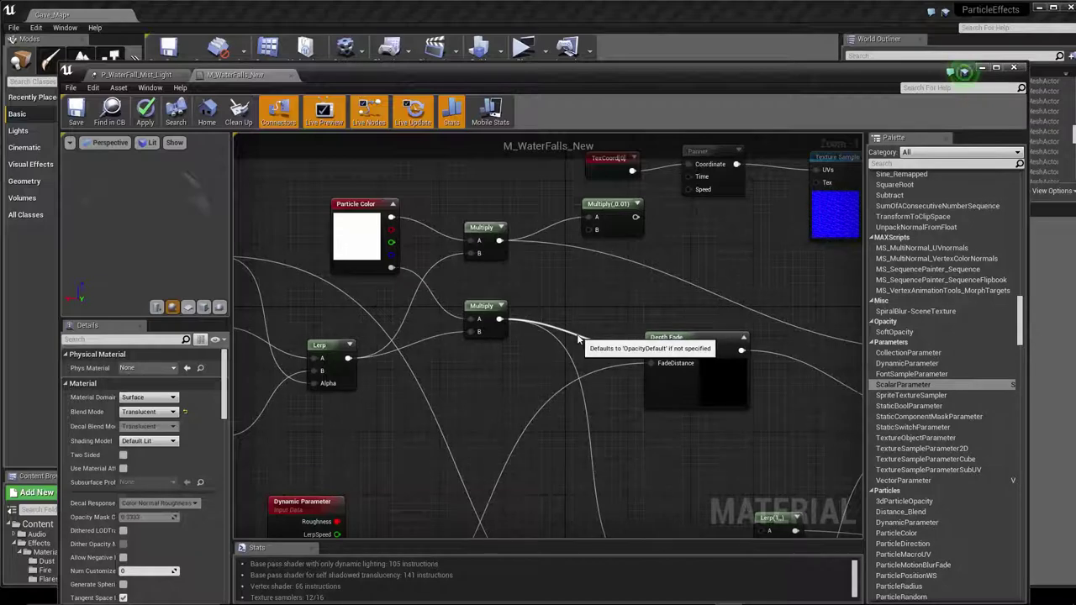
drag(578, 339, 579, 343)
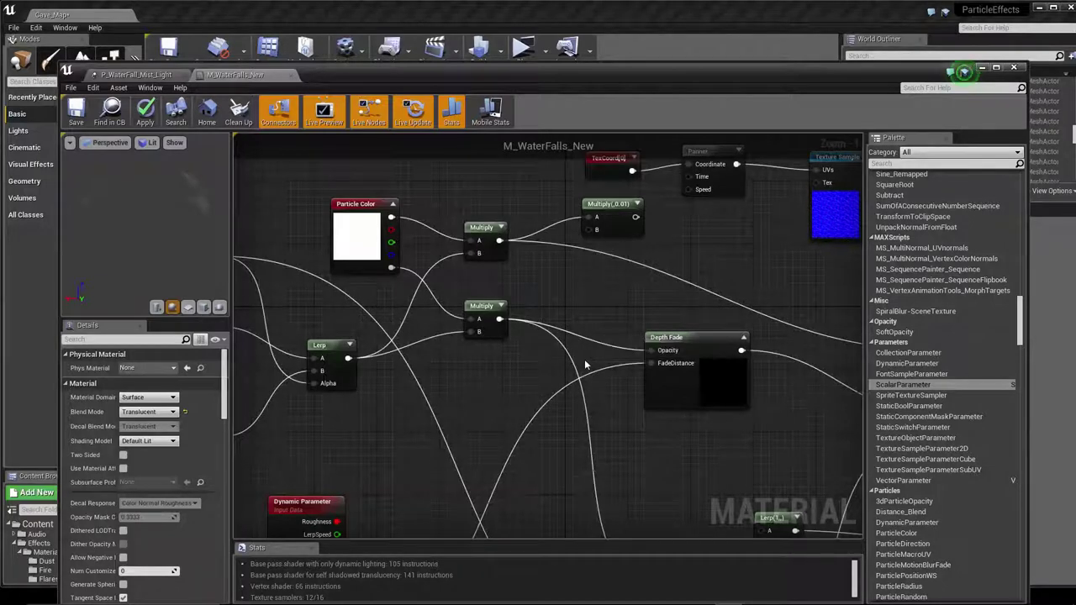
Pan around the graph and briefly uncover the level to check the waterfall.
right_drag(584, 364, 489, 310)
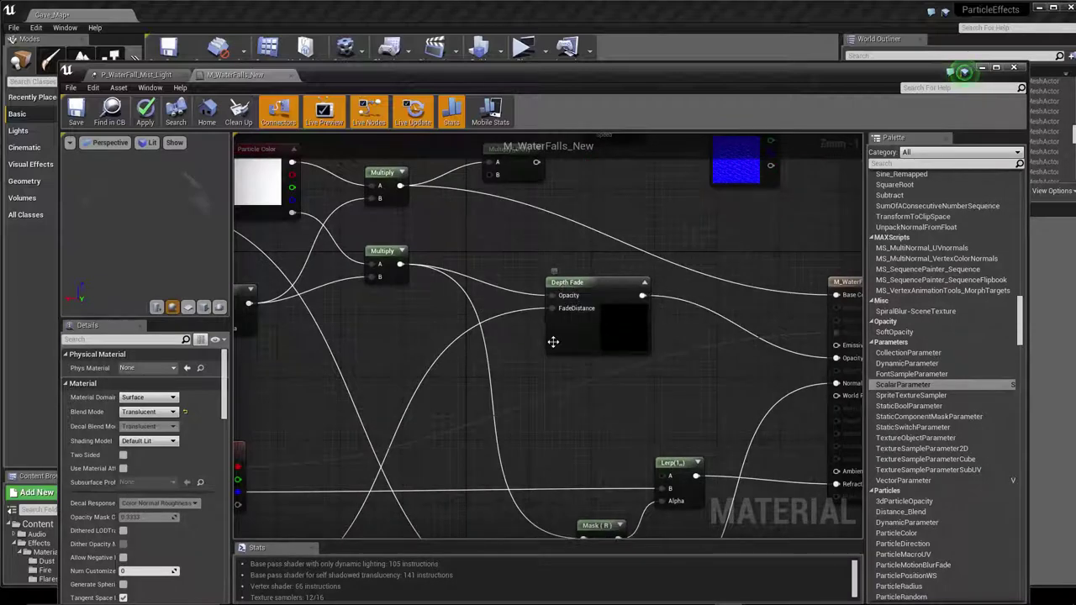
right_drag(539, 366, 741, 222)
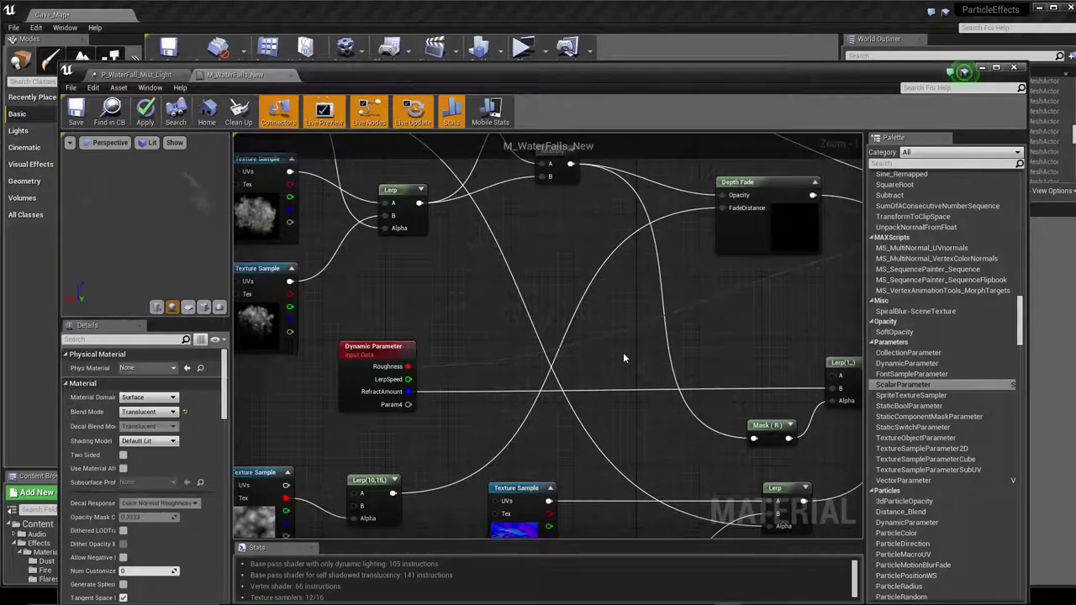
scroll(623, 358, down, 1)
mouse_move(511, 412)
right_down()
mouse_move(602, 343)
mouse_move(667, 328)
right_up()
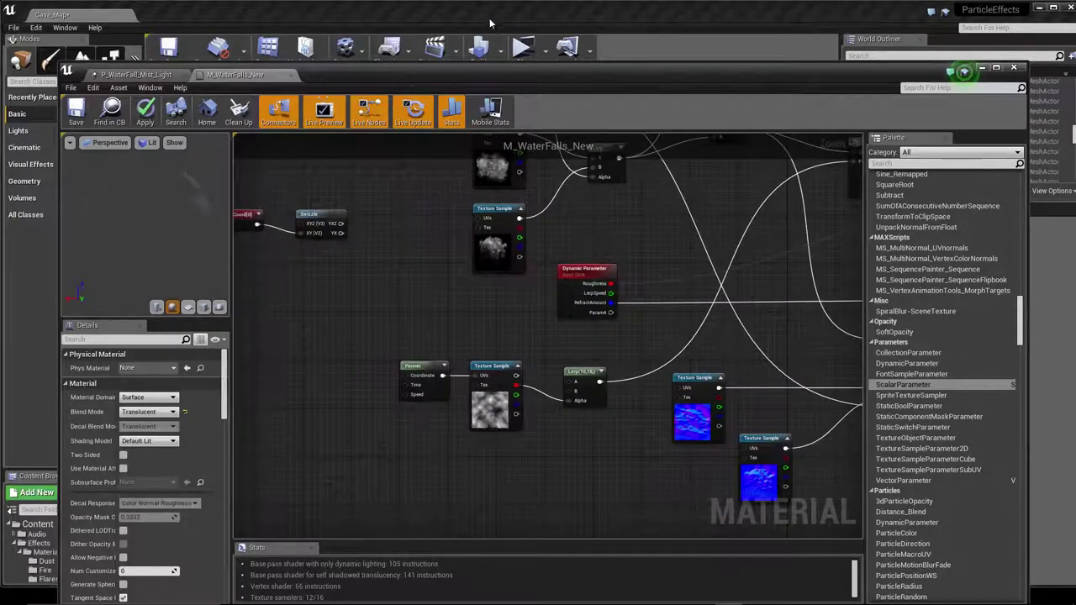
drag(481, 76, 501, 421)
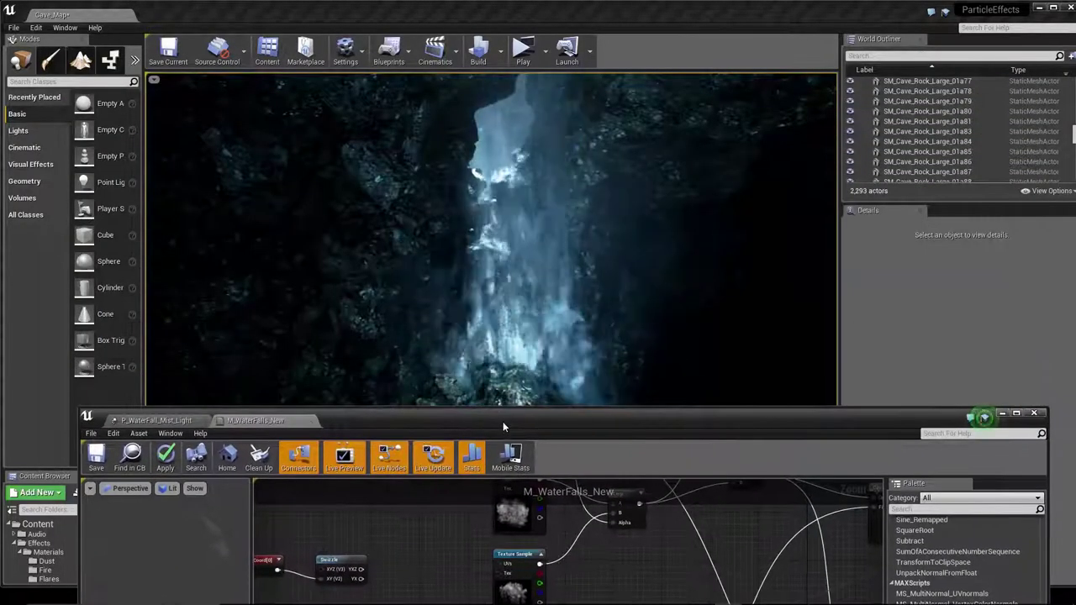
drag(503, 427, 486, 64)
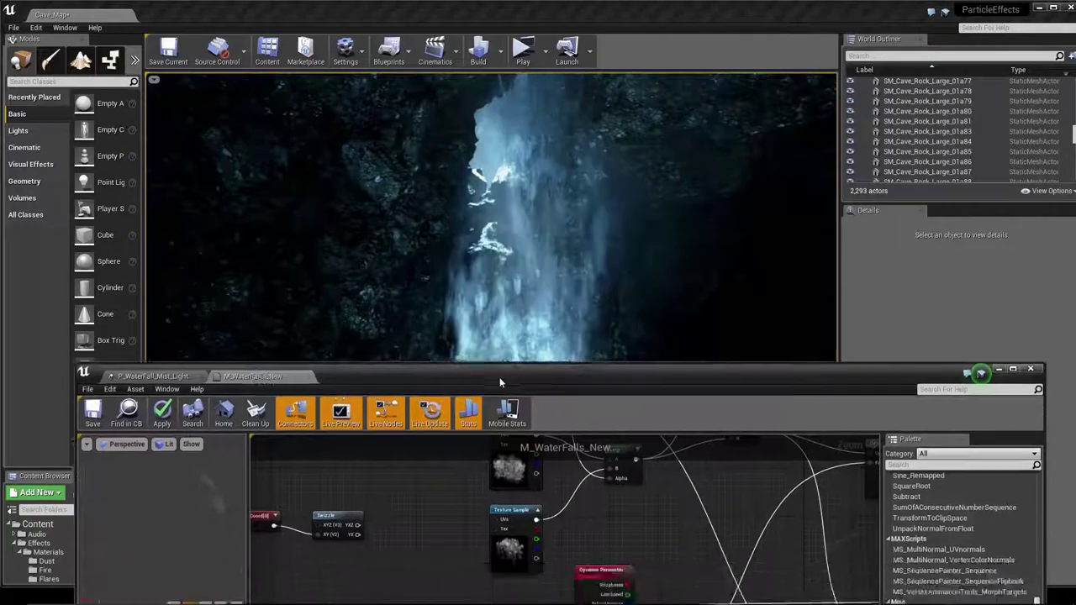
scroll(512, 449, up, 2)
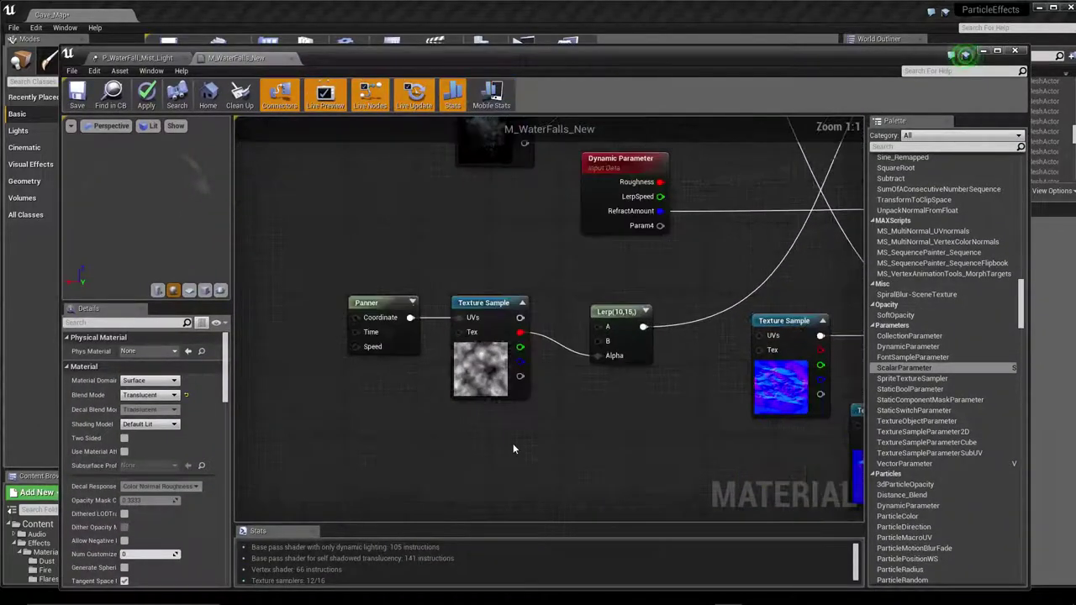
In the Lerp's Details, enter 800 for Const A and 1000 for Const B, then save M_WaterFalls_New.
click(616, 312)
drag(134, 352, 144, 354)
click(145, 354)
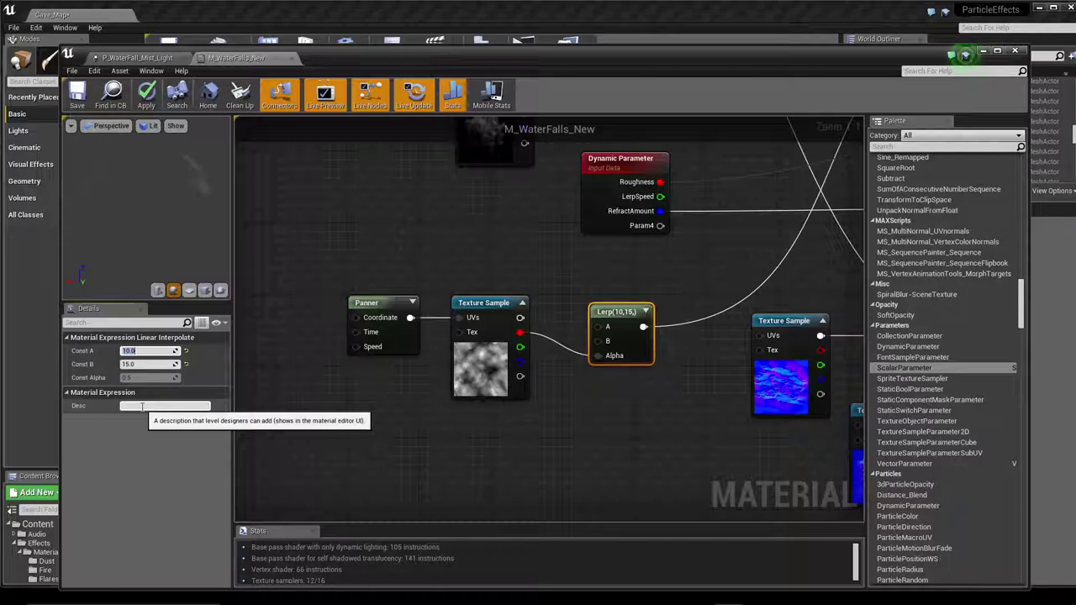
text(800)
key(Return)
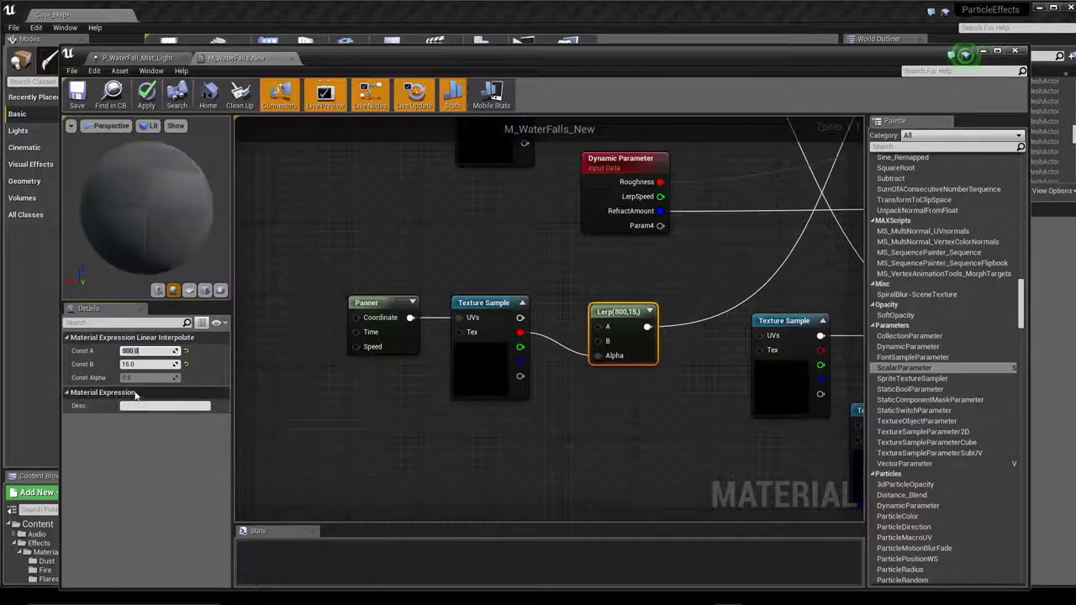
click(129, 365)
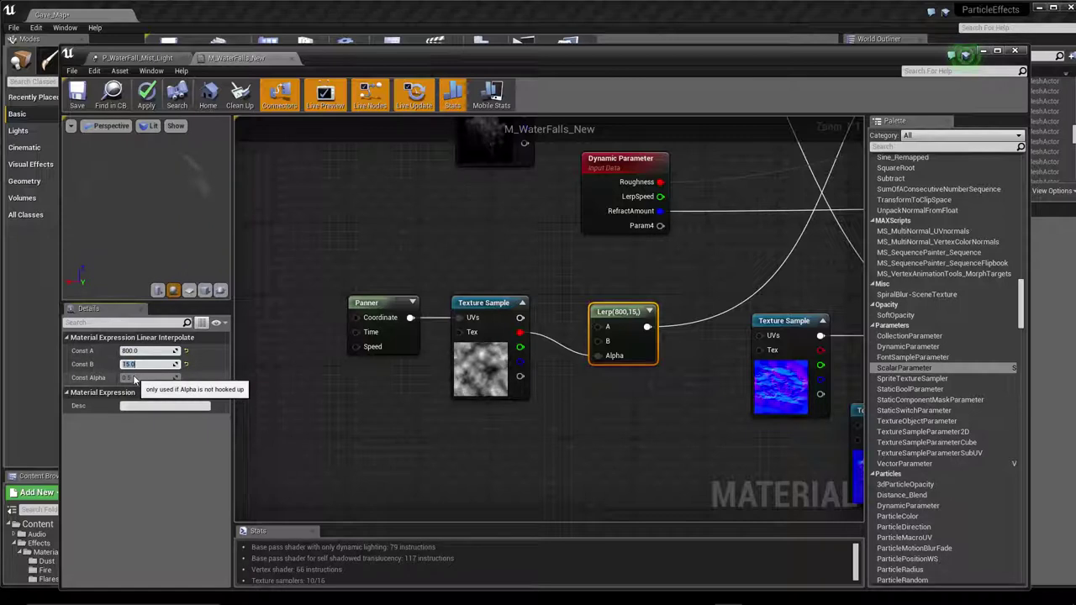
text(1000)
key(Return)
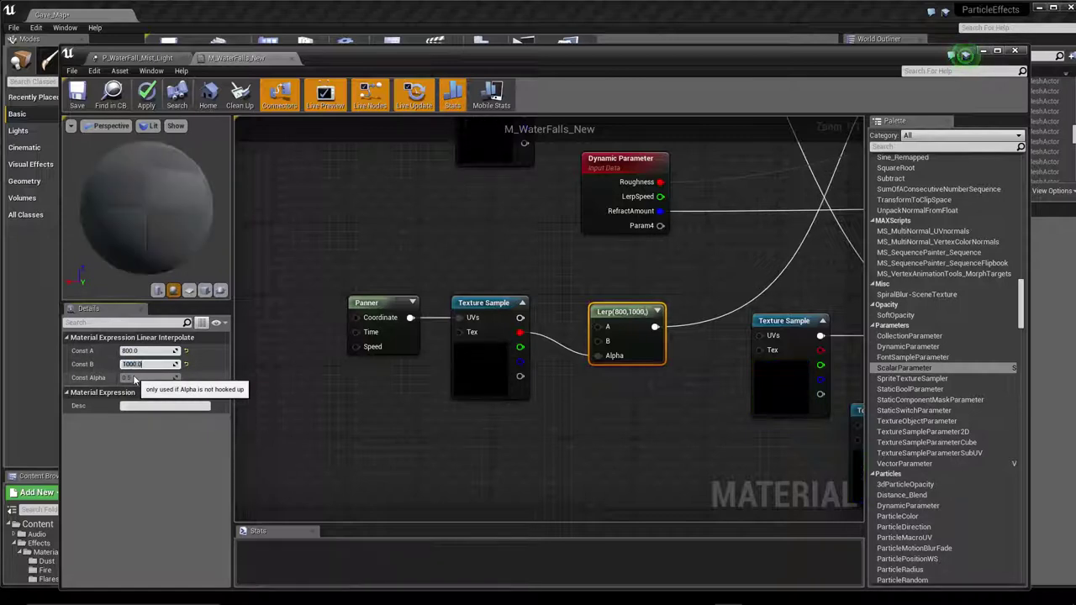
click(77, 104)
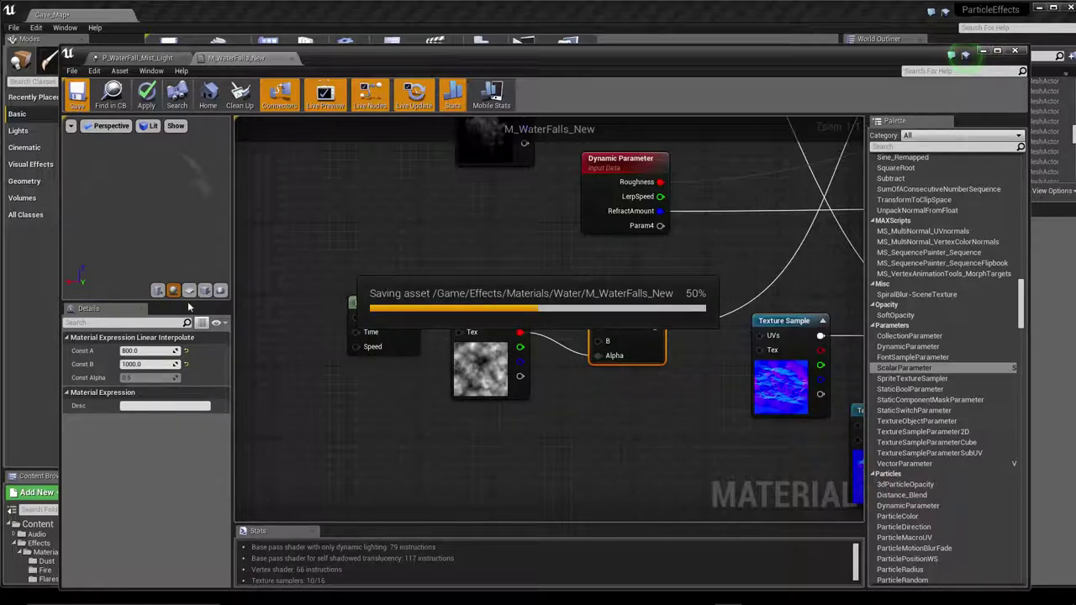
scroll(526, 466, down, 2)
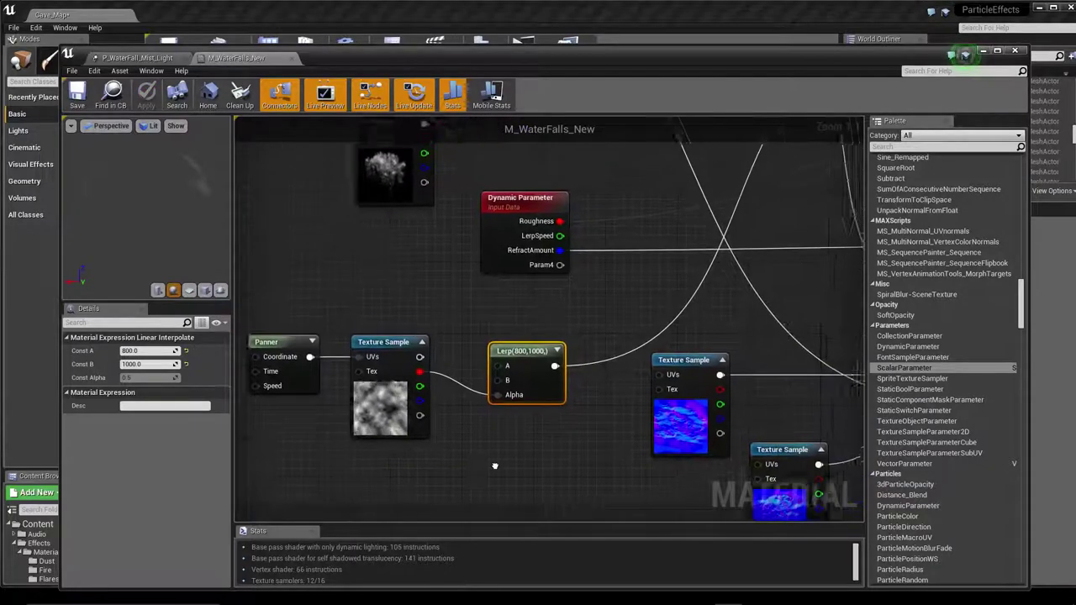
right_drag(526, 466, 498, 489)
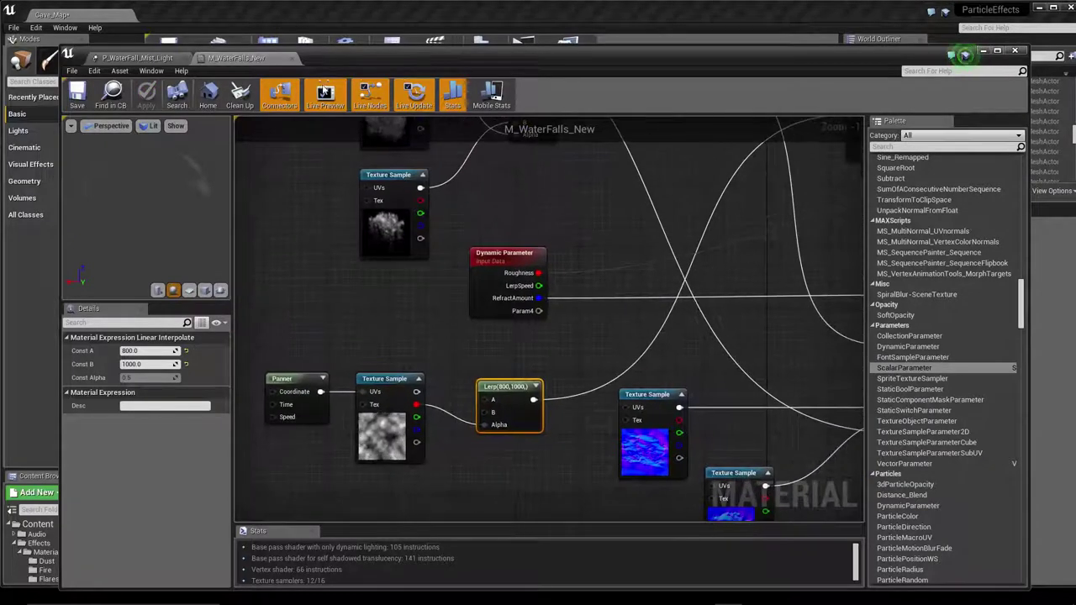
Switch to P_WaterFall_Mist_Light, lower its editor to watch the mist in the level, then restore it.
click(137, 57)
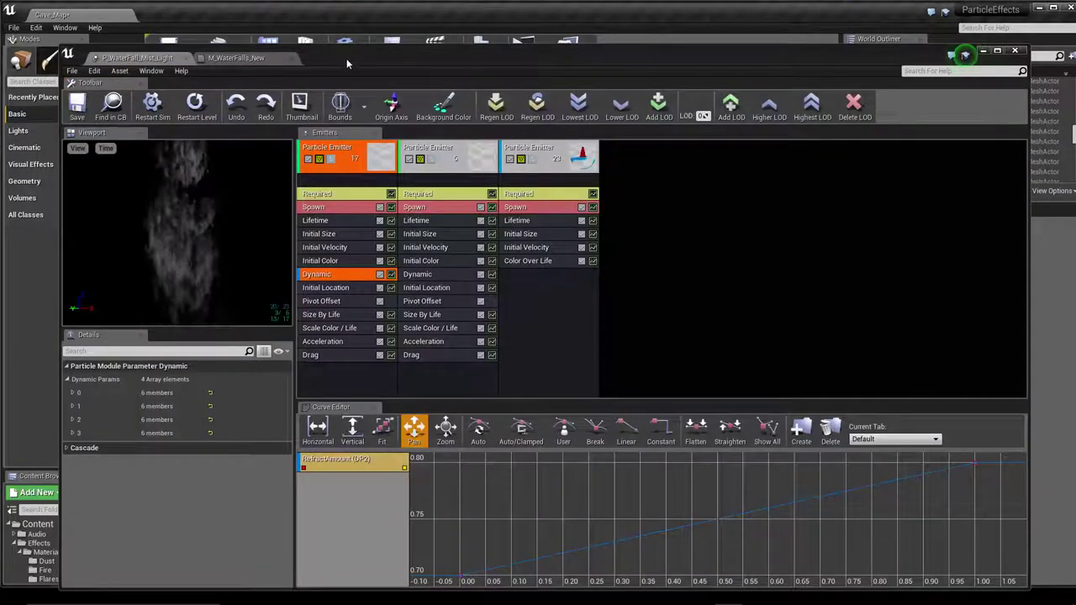
drag(347, 58, 370, 460)
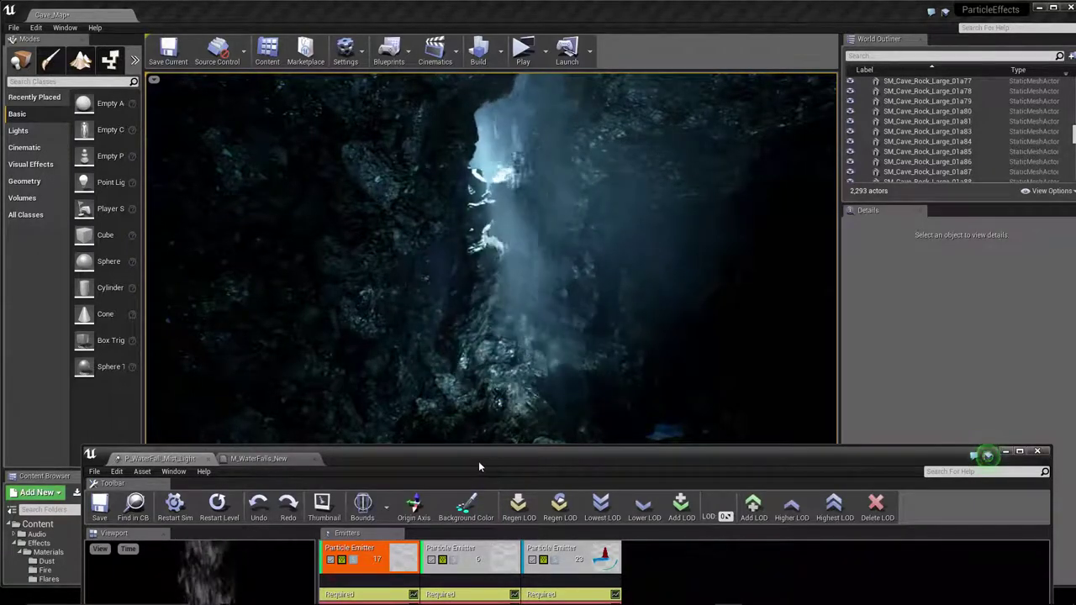
drag(478, 461, 473, 394)
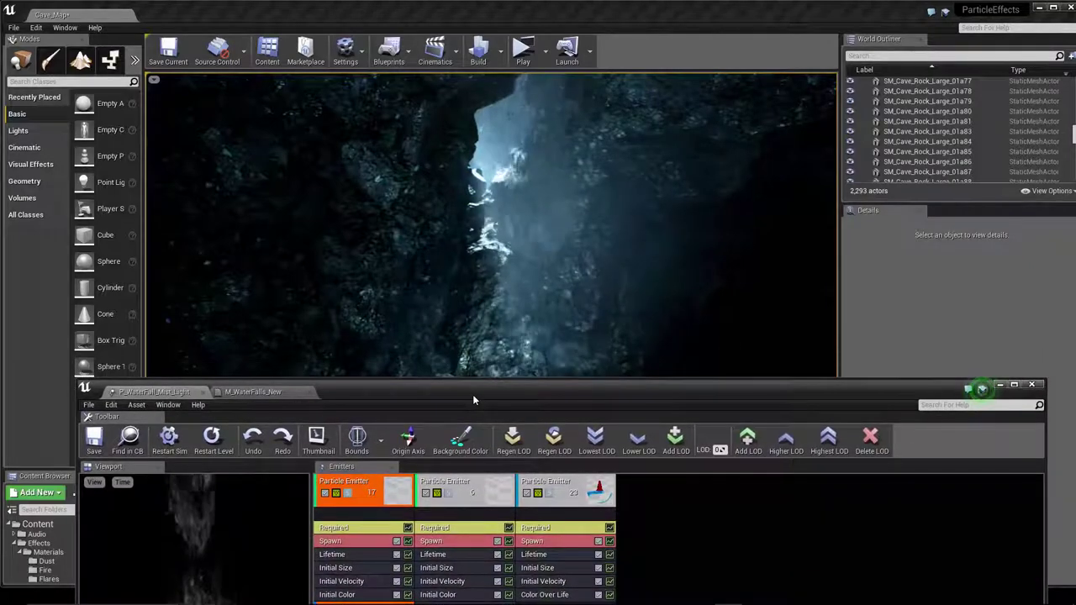
drag(473, 399, 457, 41)
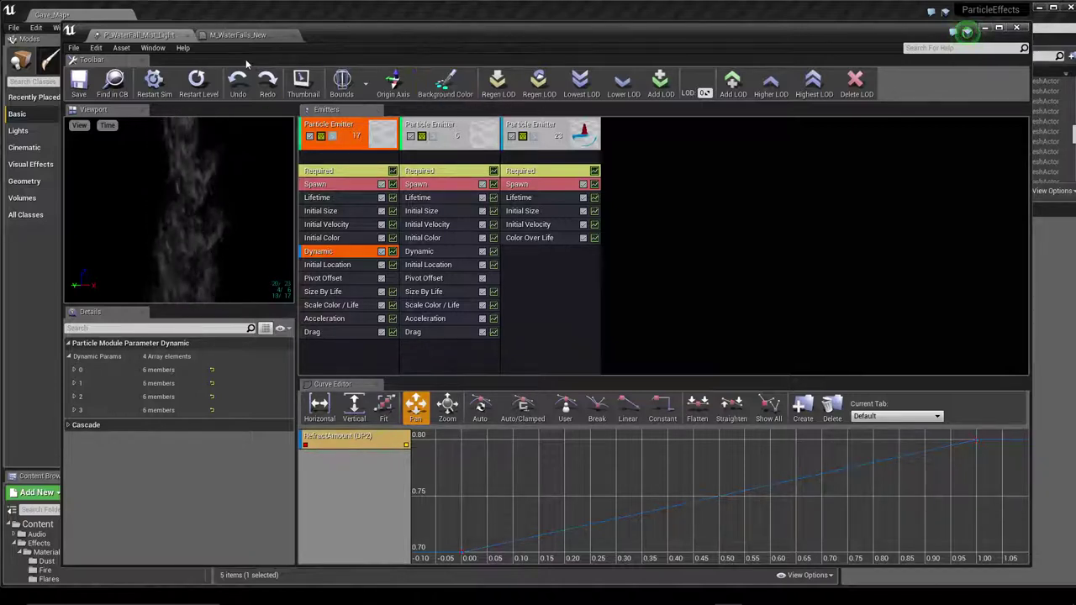
Back in M_WaterFalls_New, change Lerp Const A to 150 and Const B to 250, then save.
click(237, 35)
text(150)
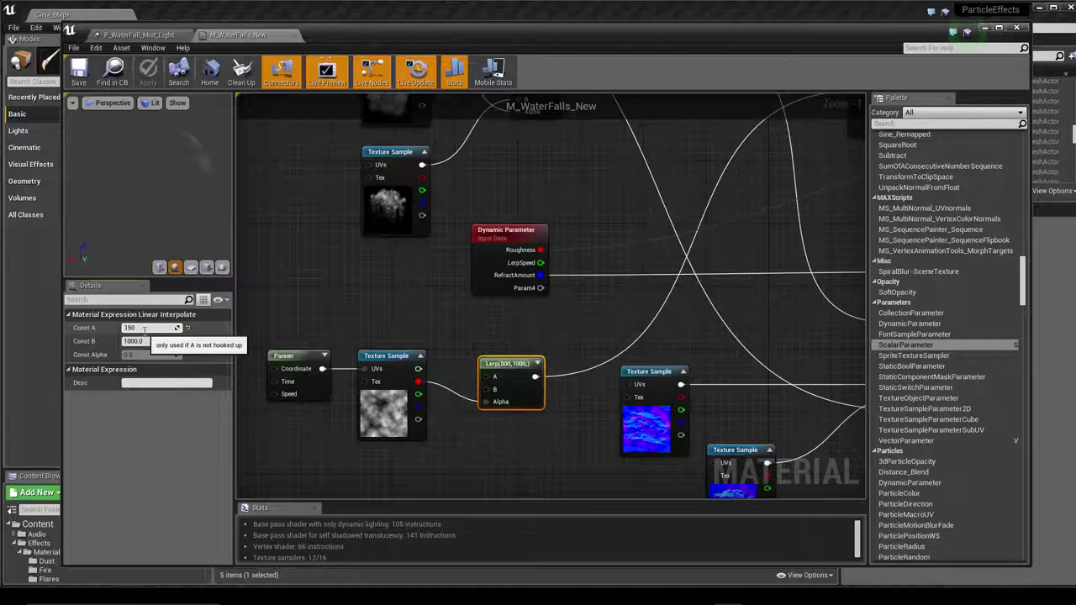
key(Return)
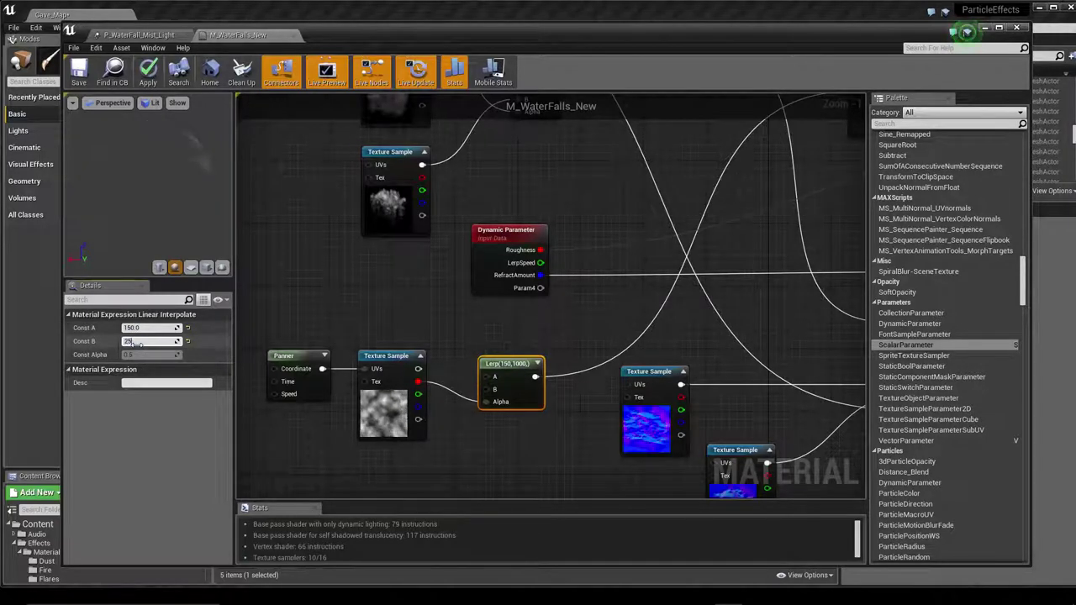
key(Return)
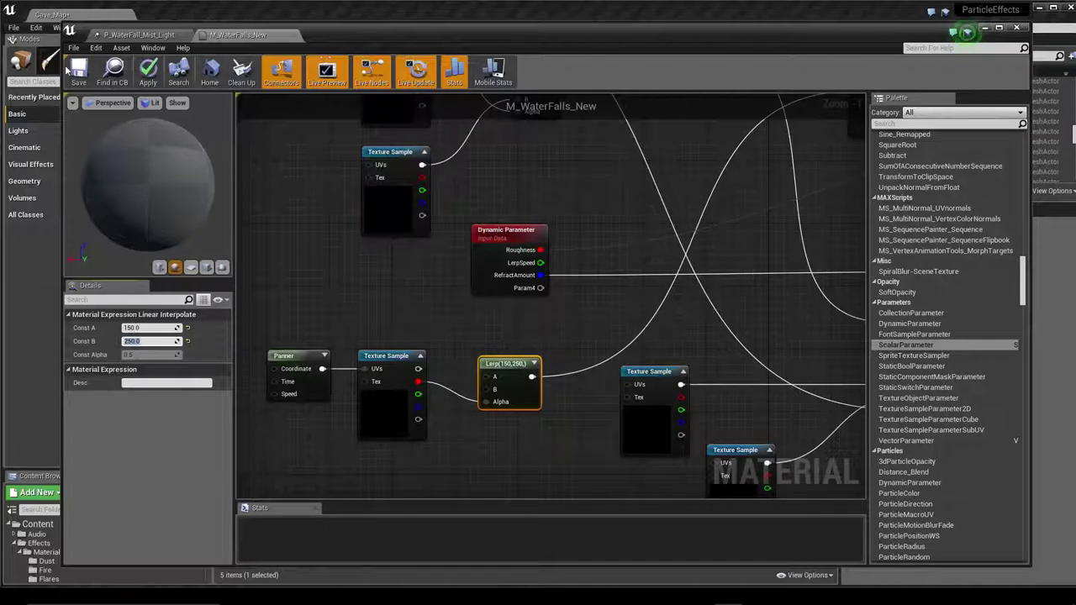
click(82, 81)
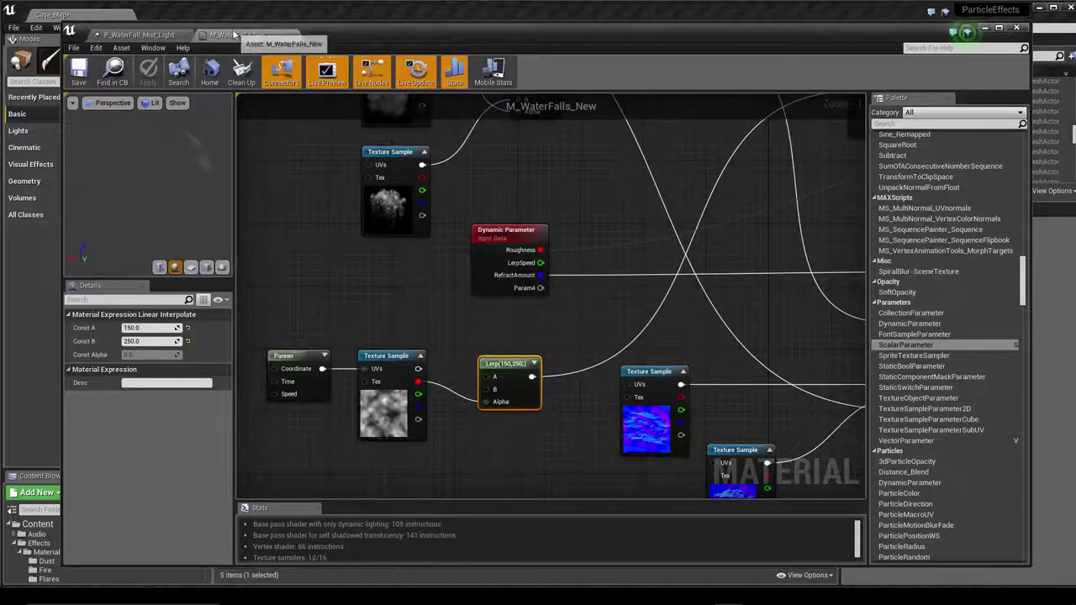
click(132, 37)
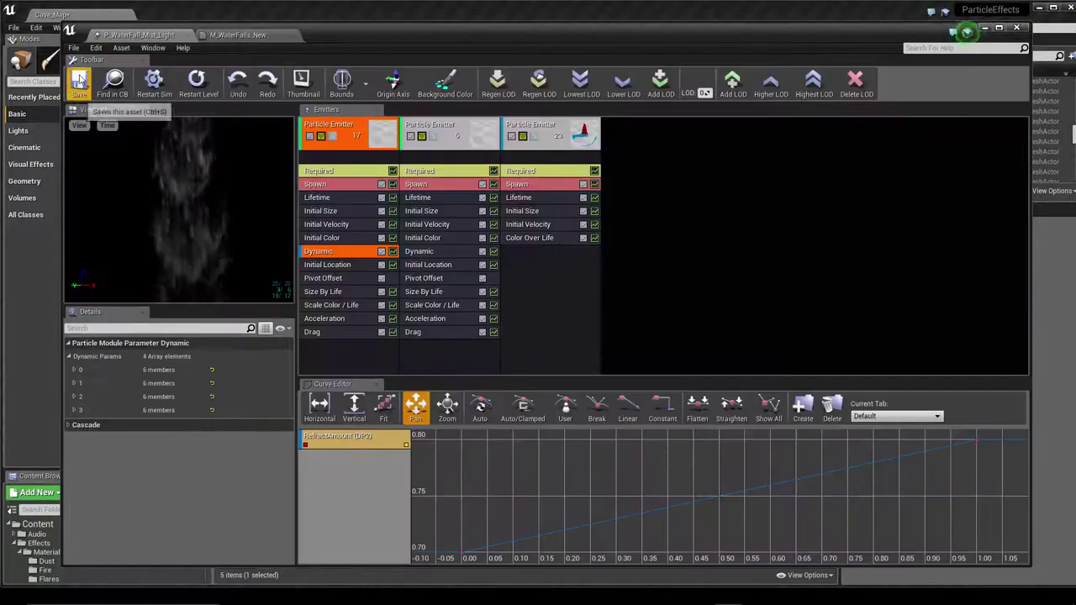
mouse_move(348, 36)
mouse_down()
mouse_move(363, 94)
mouse_move(371, 452)
mouse_up()
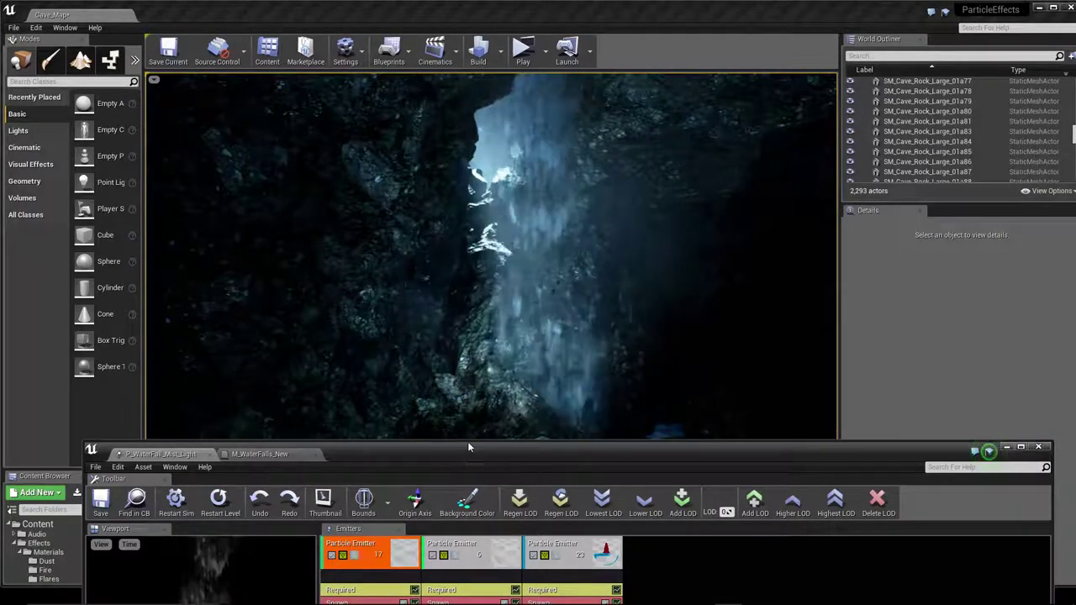
drag(465, 456, 436, 32)
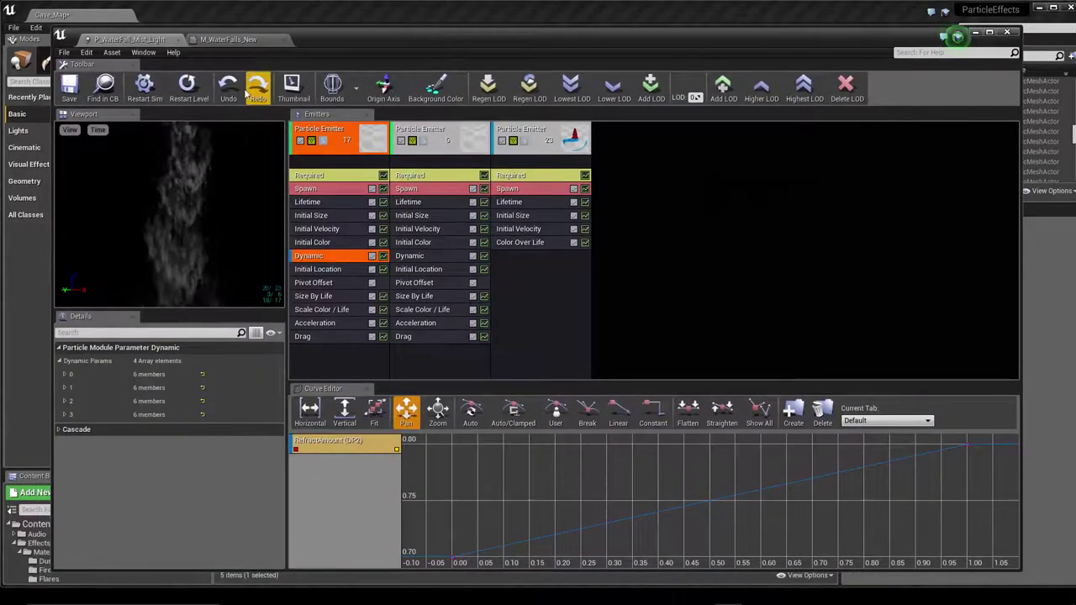
Return to M_WaterFalls_New and pan the graph to locate the Particle Color and Multiply nodes.
click(233, 40)
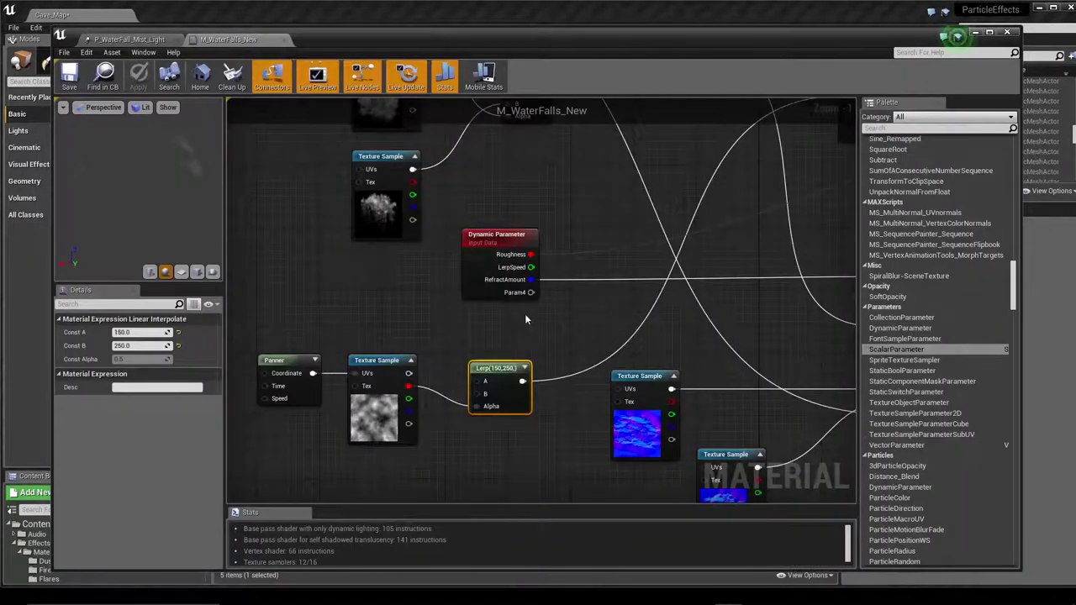
scroll(525, 314, down, 2)
right_drag(545, 314, 490, 339)
scroll(491, 339, down, 1)
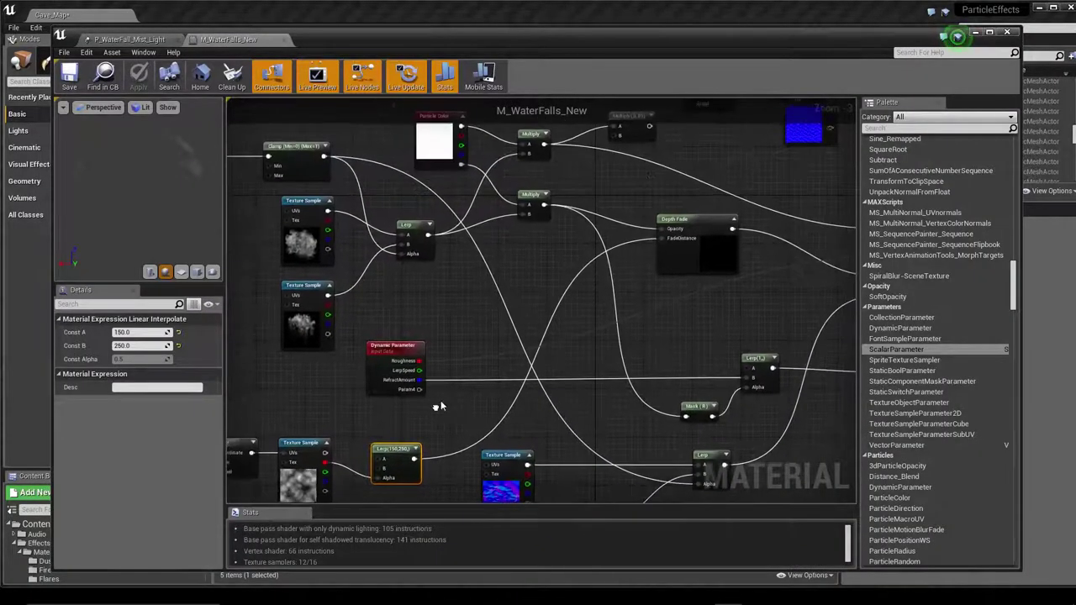
scroll(452, 384, down, 1)
mouse_move(444, 390)
right_down()
mouse_move(519, 346)
mouse_move(539, 365)
right_up()
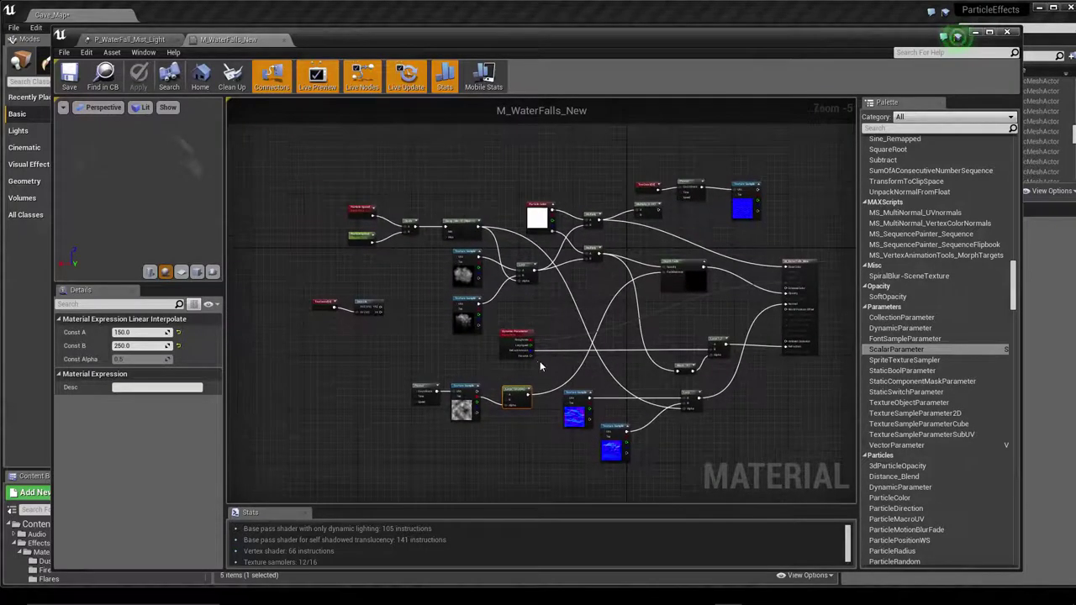
scroll(525, 365, up, 3)
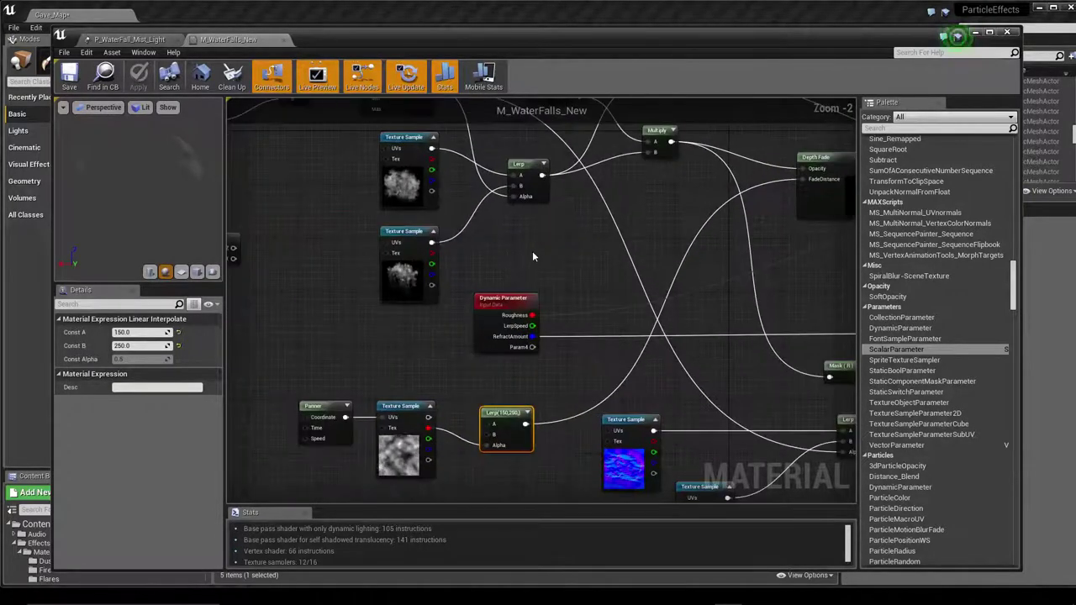
click(517, 327)
right_drag(564, 277, 685, 440)
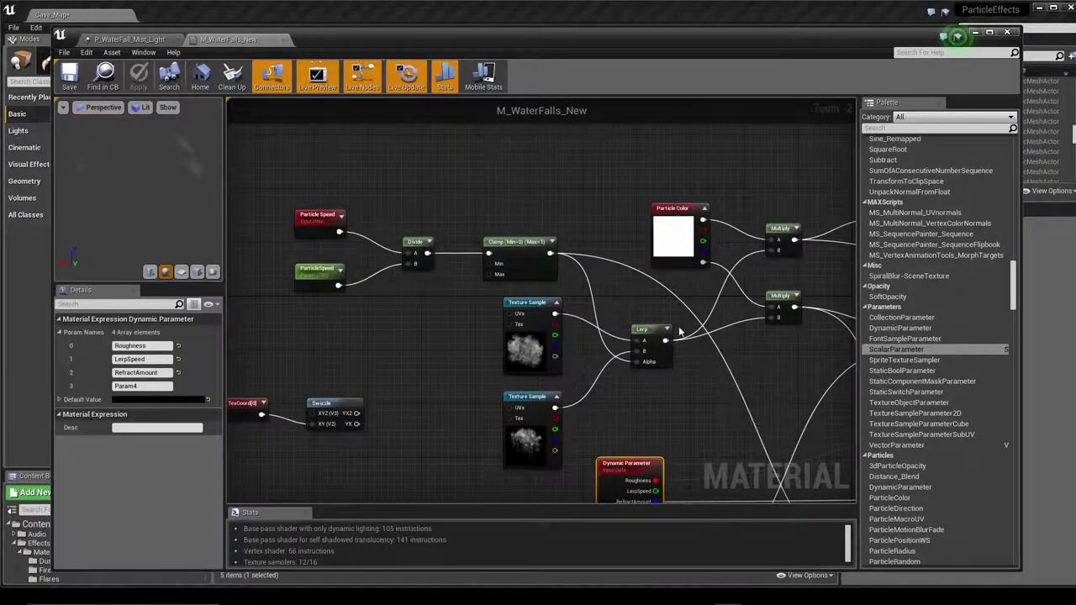
right_drag(679, 332, 370, 361)
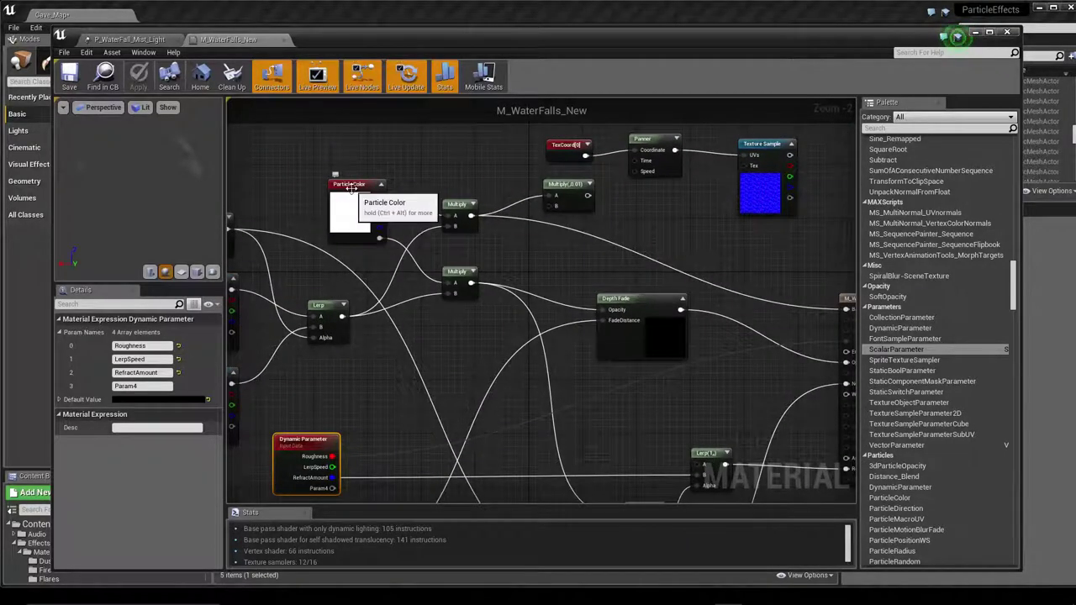
drag(379, 195, 414, 205)
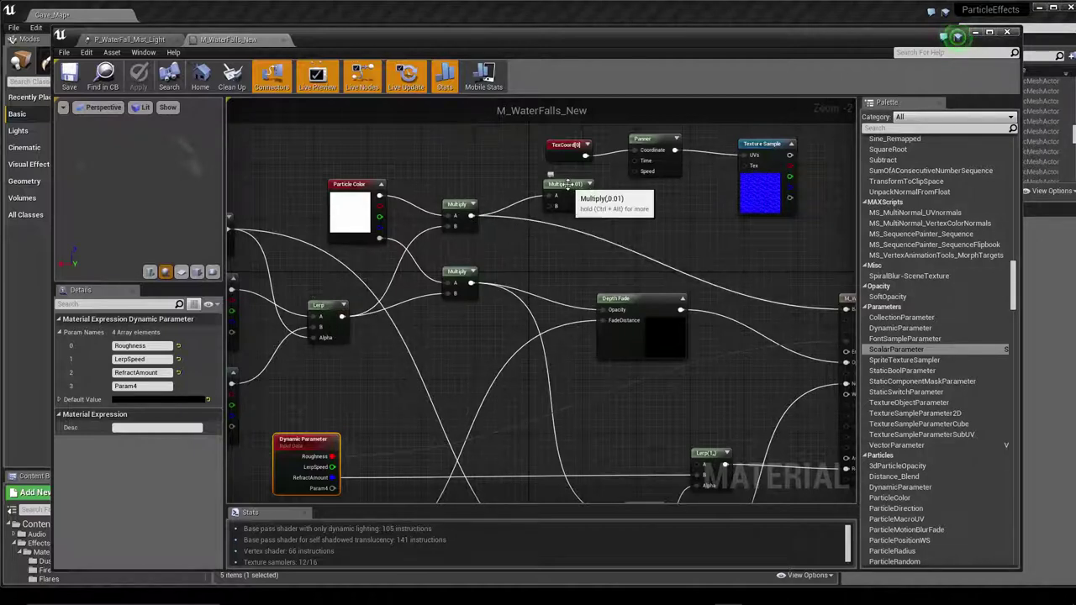
Delete the Multiply(0.01) node between TexCoord and Panner, then nudge Particle Color slightly up.
drag(569, 184, 542, 176)
key(Delete)
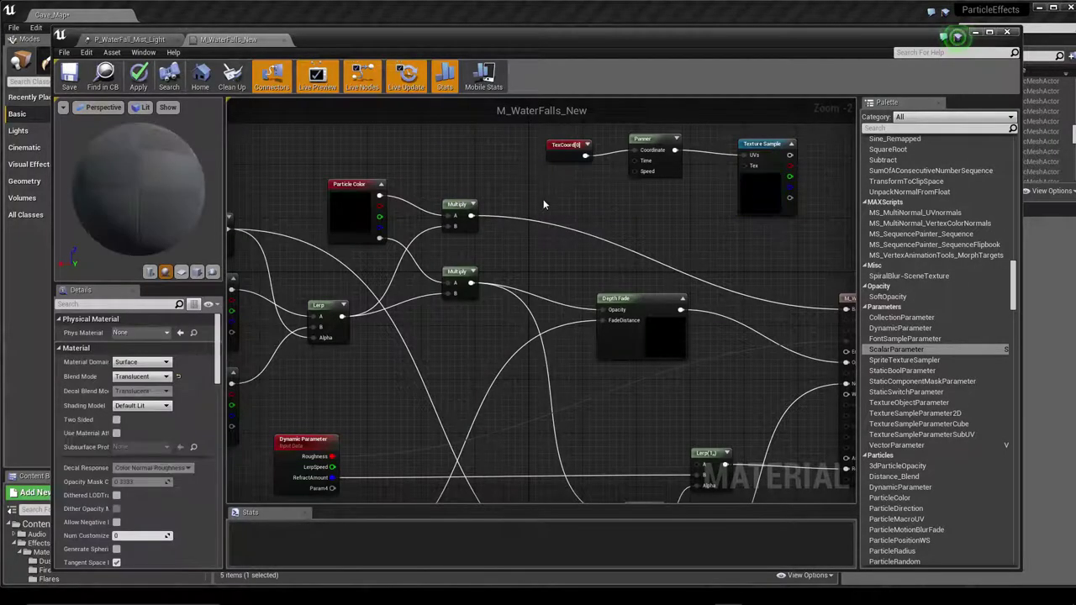
right_drag(545, 259, 415, 243)
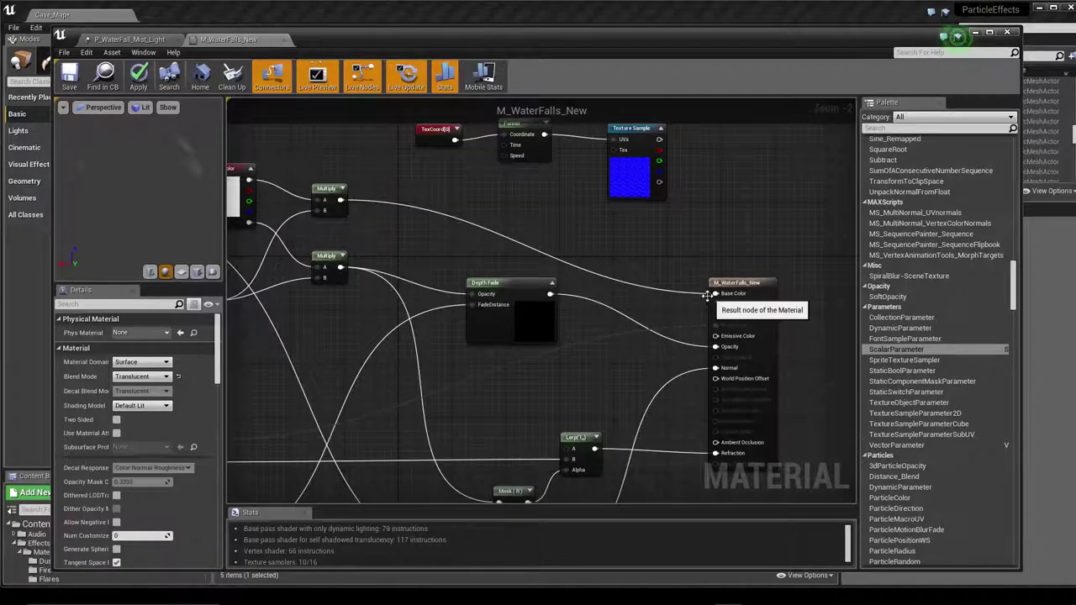
right_drag(417, 264, 578, 274)
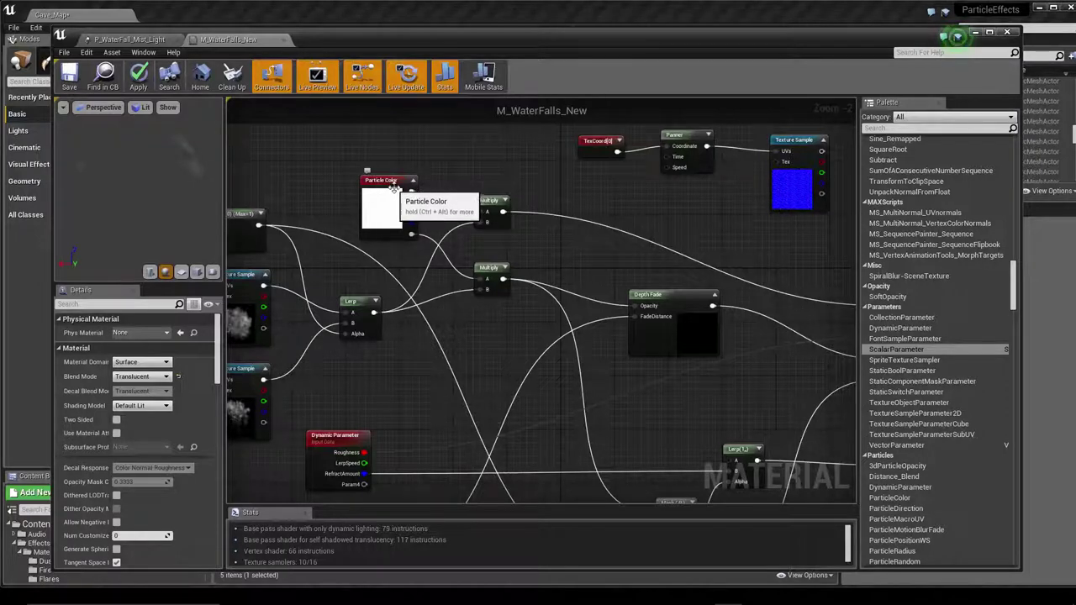
drag(403, 212, 404, 198)
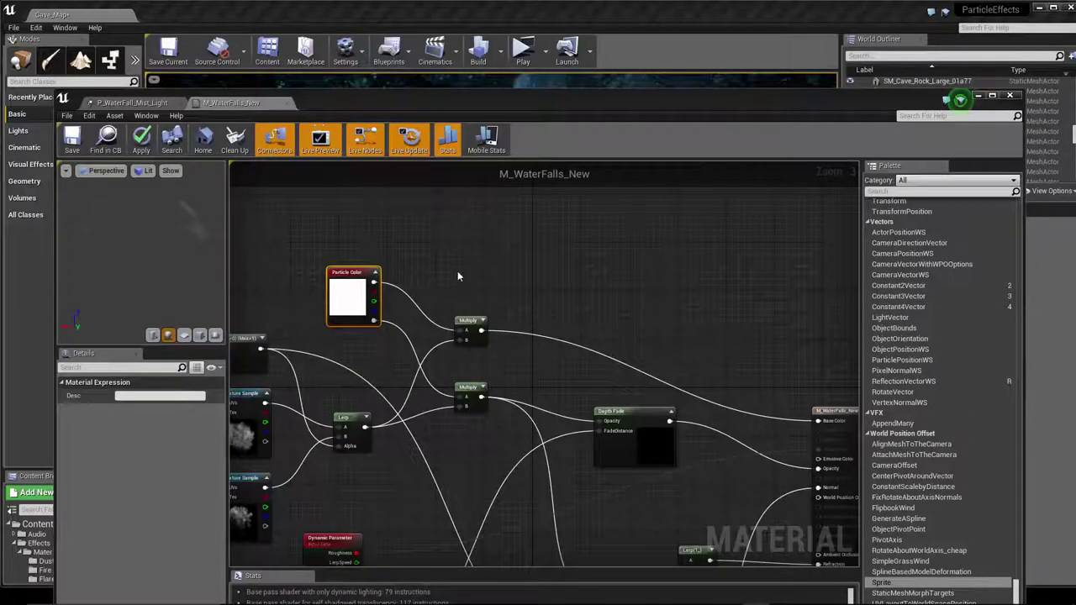
Place a Constant3Vector above Particle Color and set its color to green (0.154, 0.56, 0.316).
right_click(608, 288)
text(const)
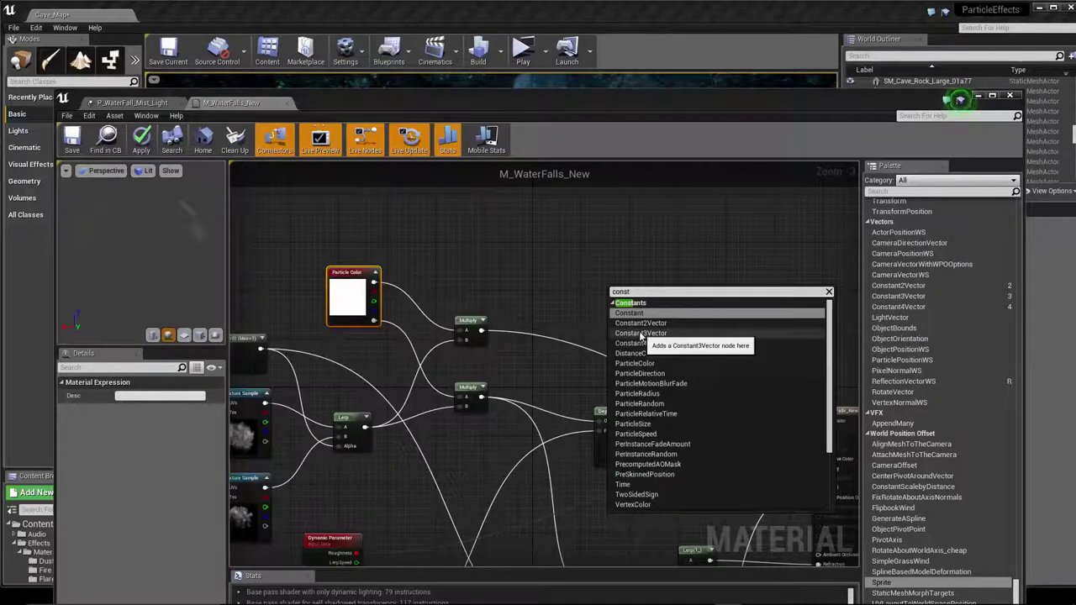
click(640, 333)
drag(615, 290, 401, 211)
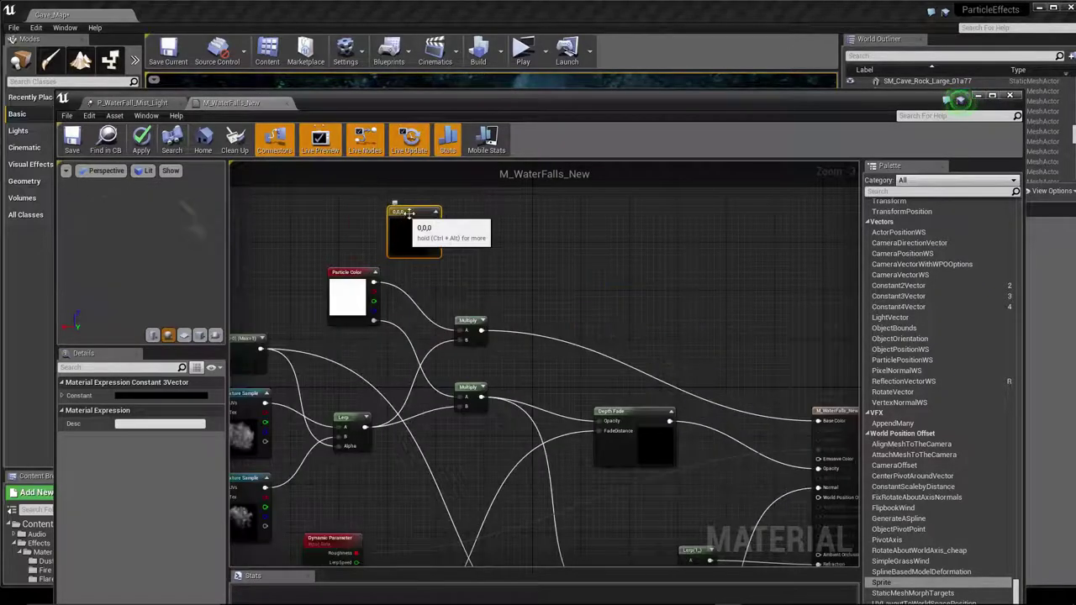
double_click(414, 232)
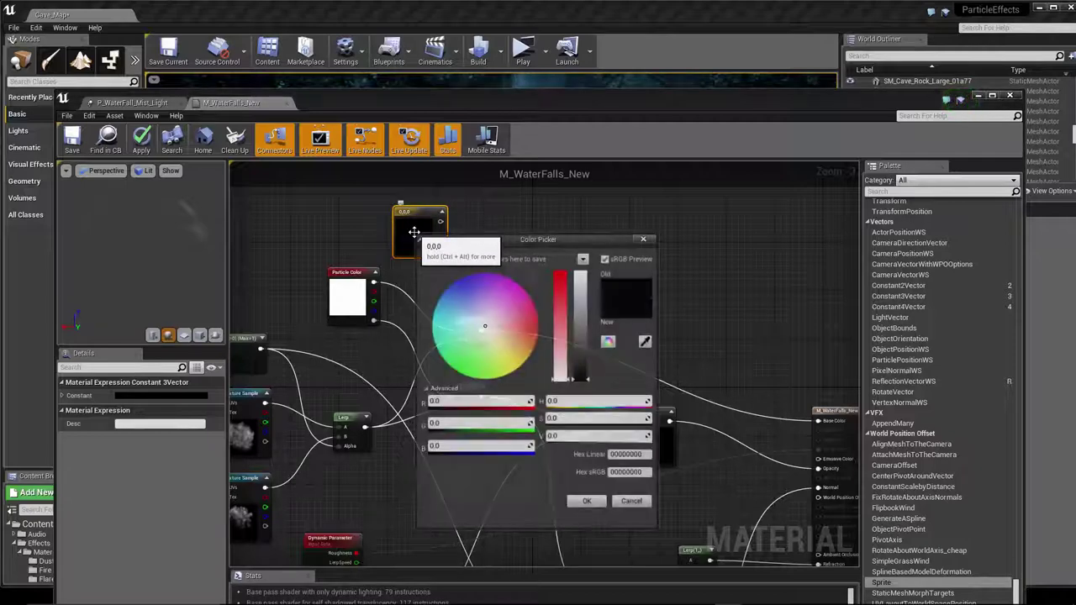
click(459, 348)
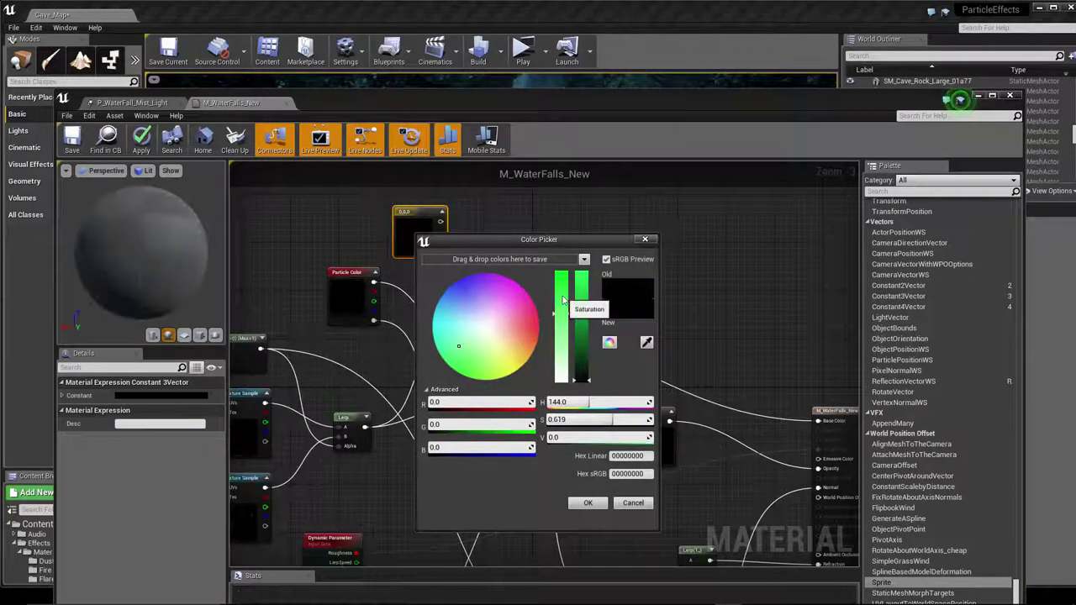
drag(557, 314, 556, 302)
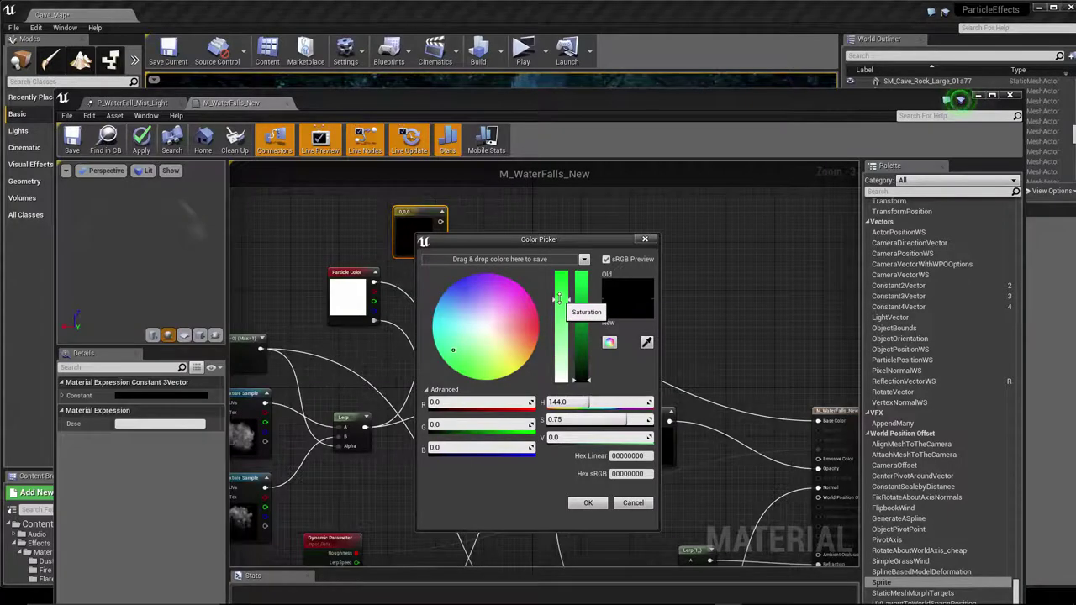
drag(580, 380, 579, 321)
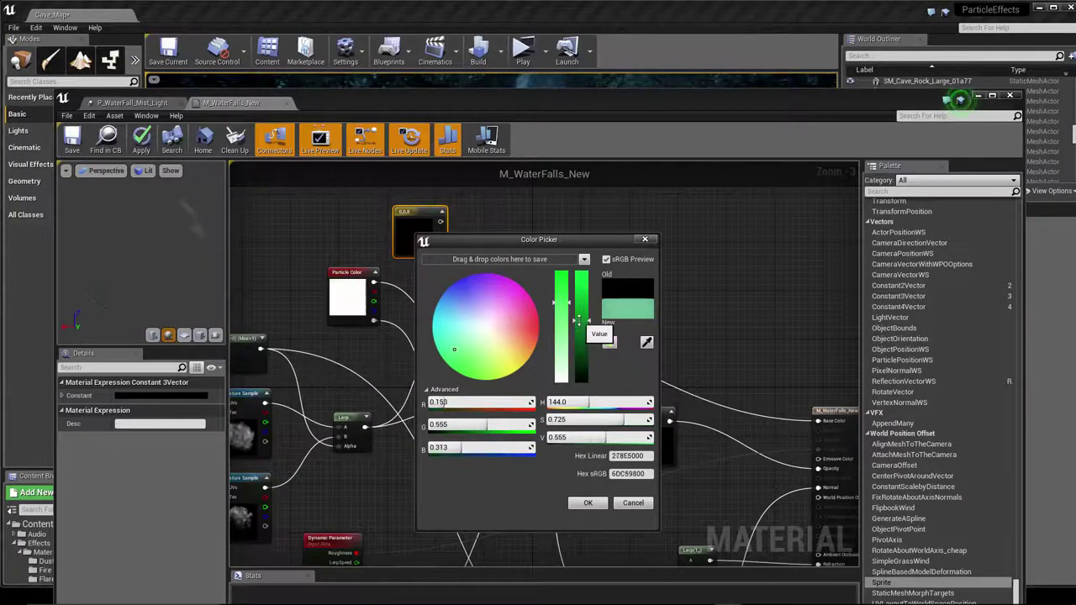
click(588, 503)
Add a Multiply with the green constant in A and the existing color Multiply in B, then save.
right_click(538, 304)
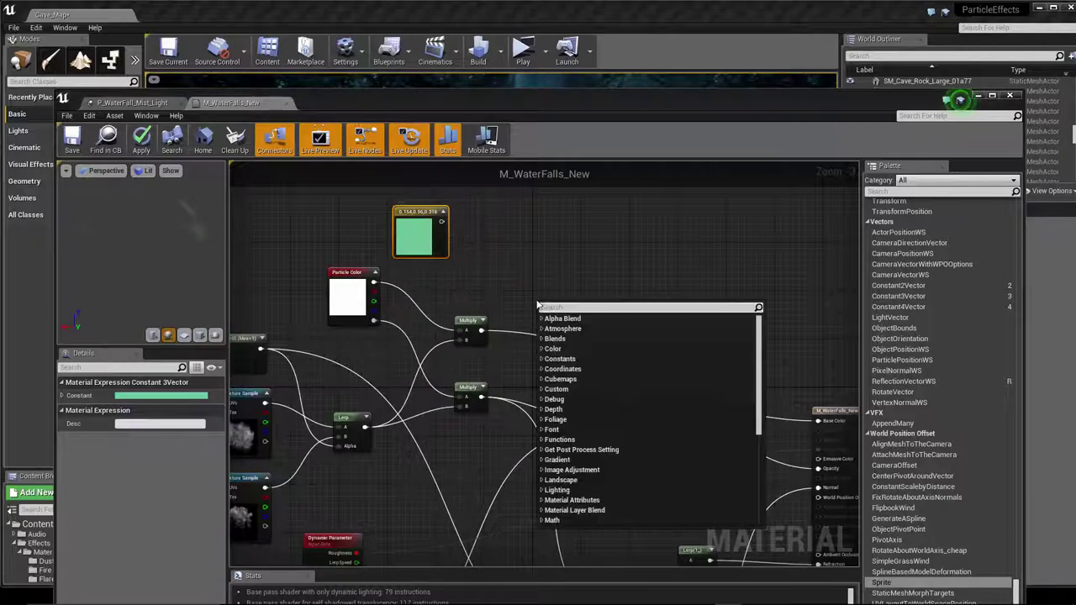
text(mul)
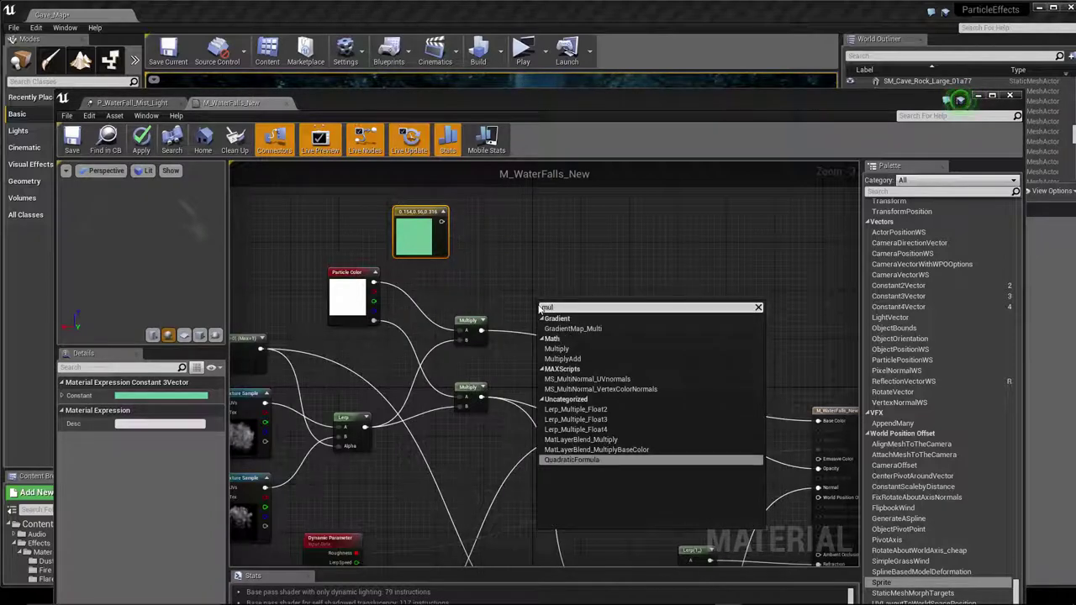
key(Down)
key(Down)
key(Return)
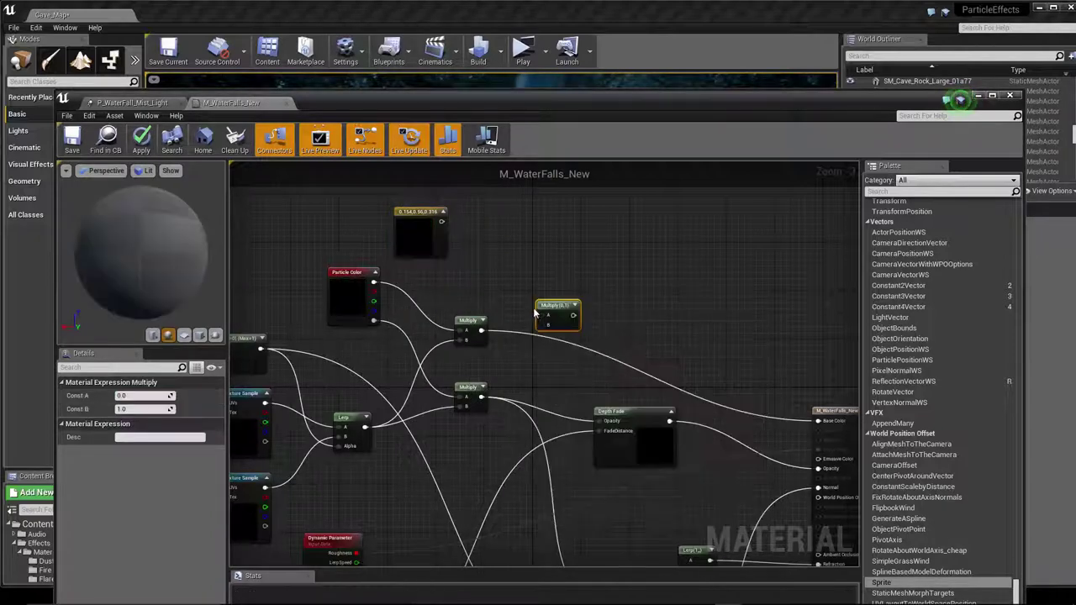
drag(544, 304, 503, 246)
drag(441, 221, 501, 265)
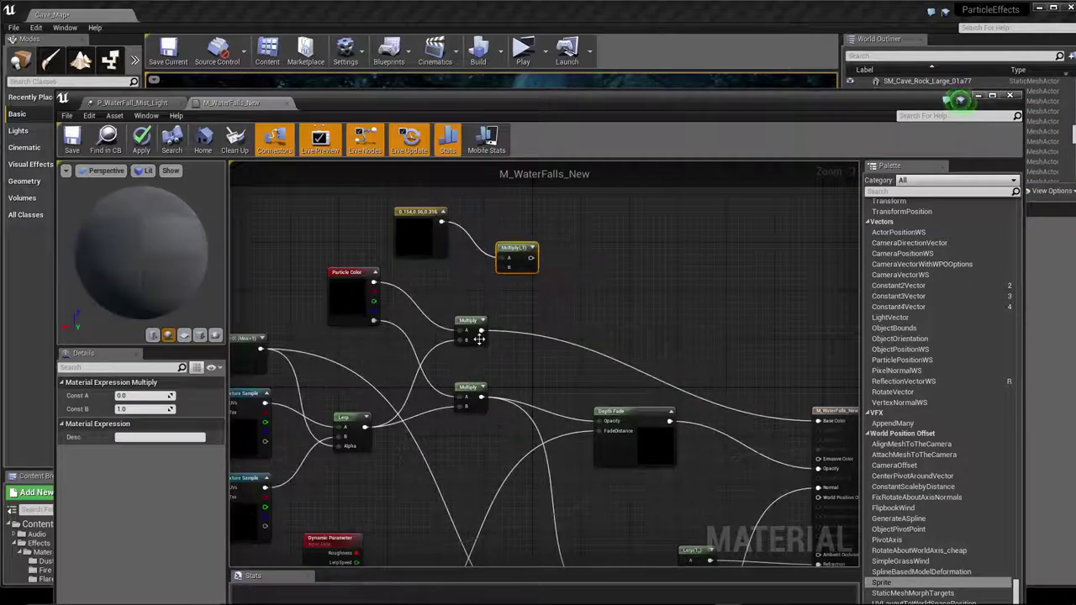
mouse_move(481, 331)
mouse_down()
mouse_move(501, 271)
mouse_move(817, 420)
mouse_up()
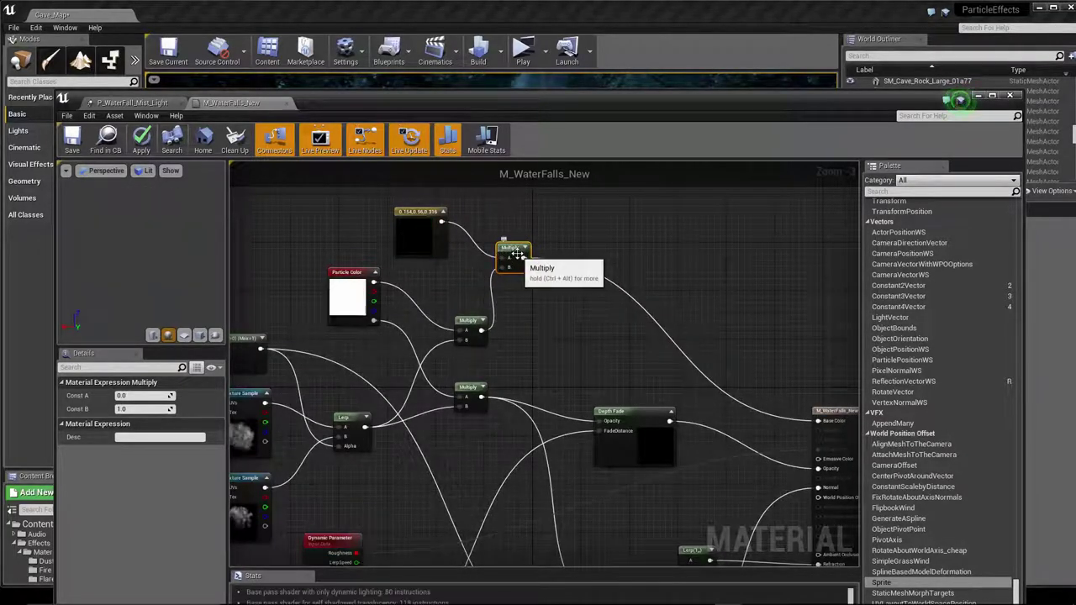
drag(510, 247, 583, 291)
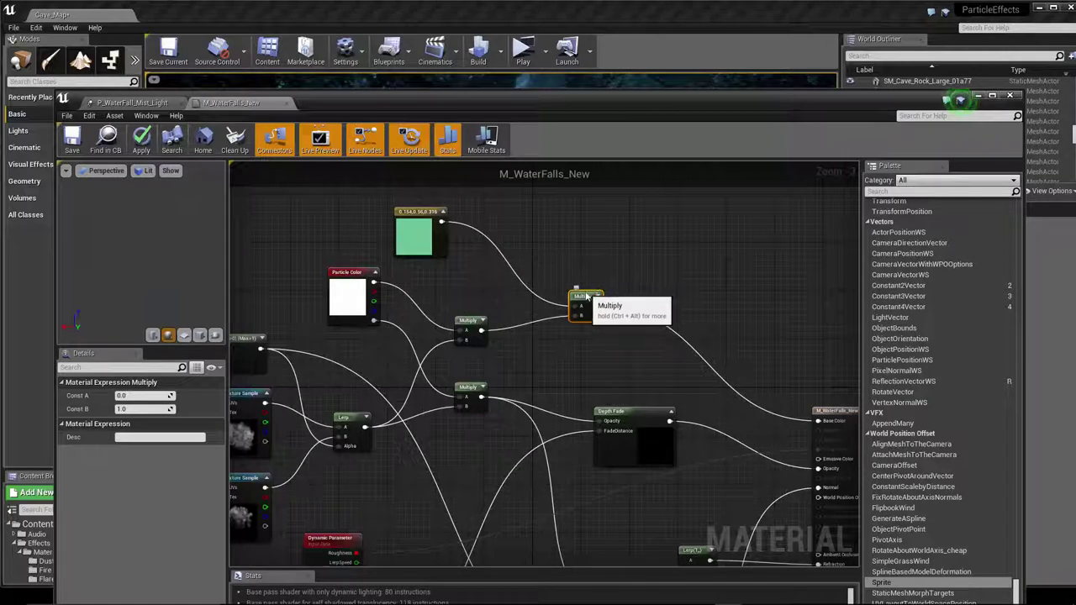
click(72, 143)
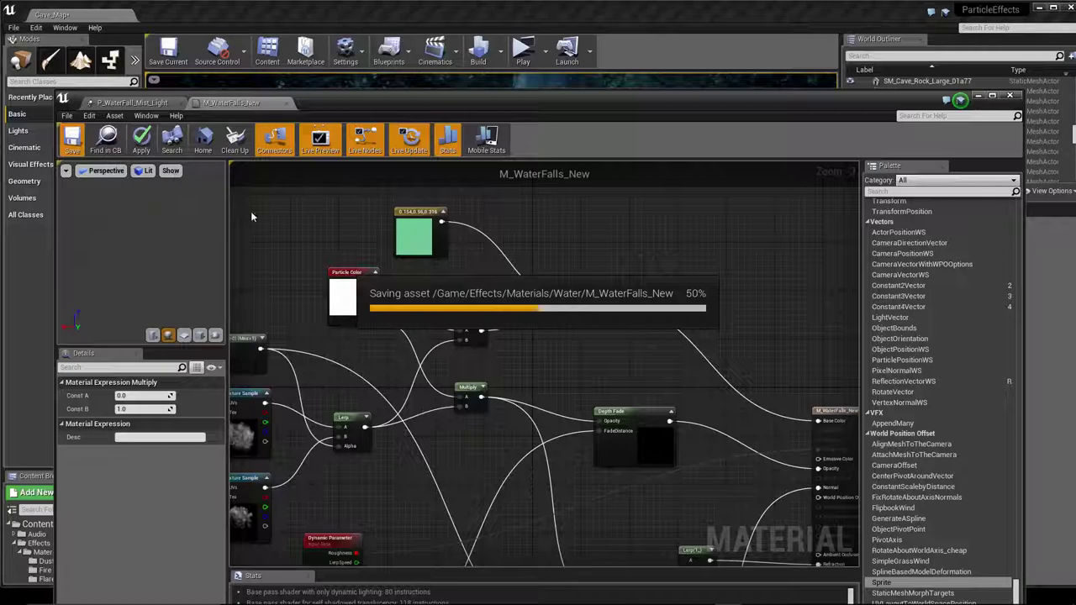
click(132, 103)
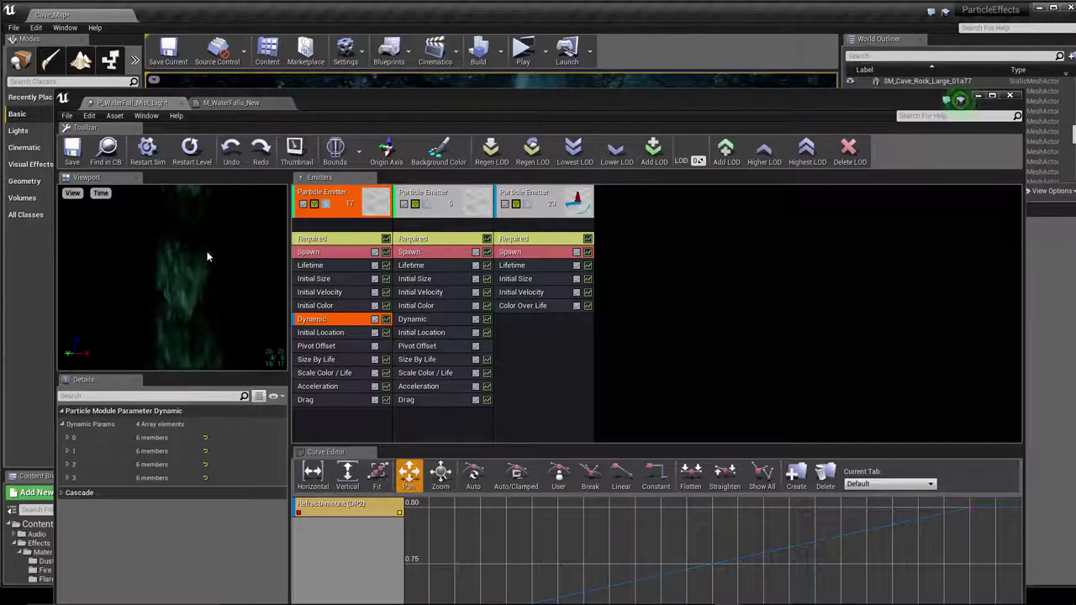
drag(438, 103, 461, 409)
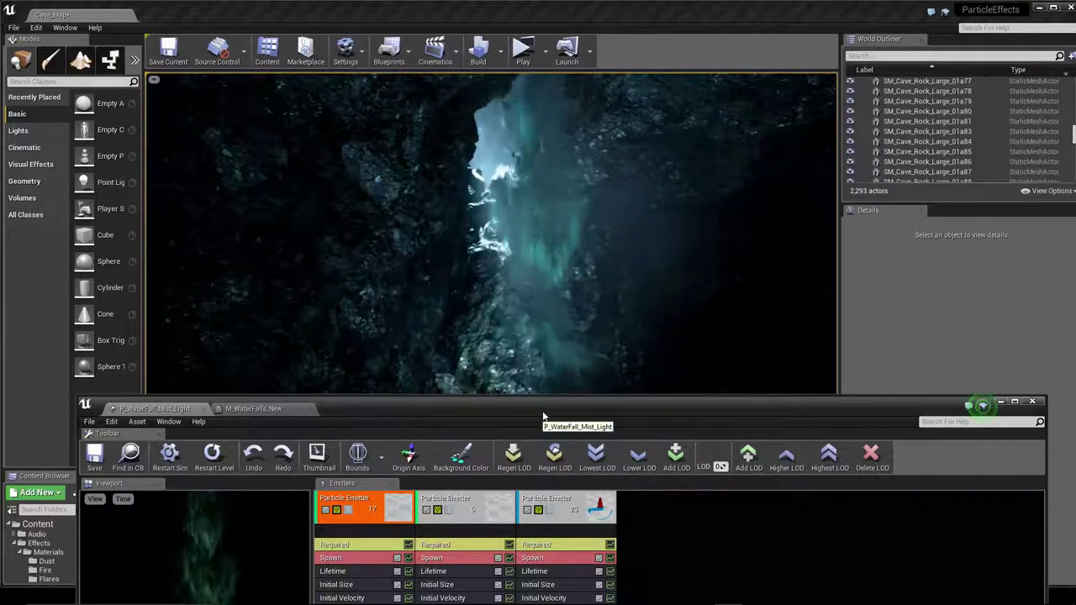
drag(541, 410, 528, 51)
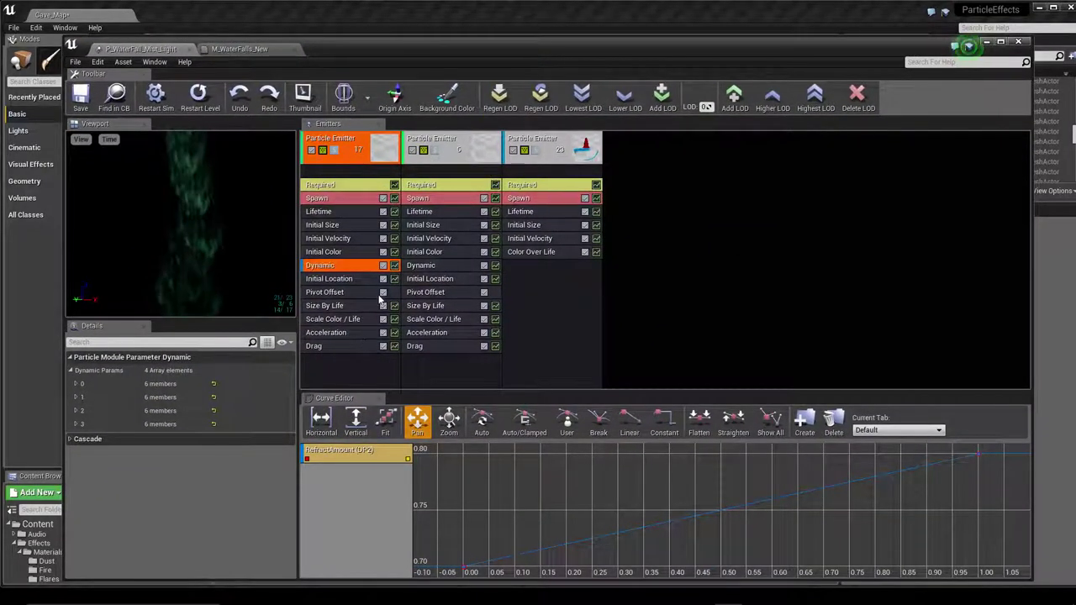
click(239, 49)
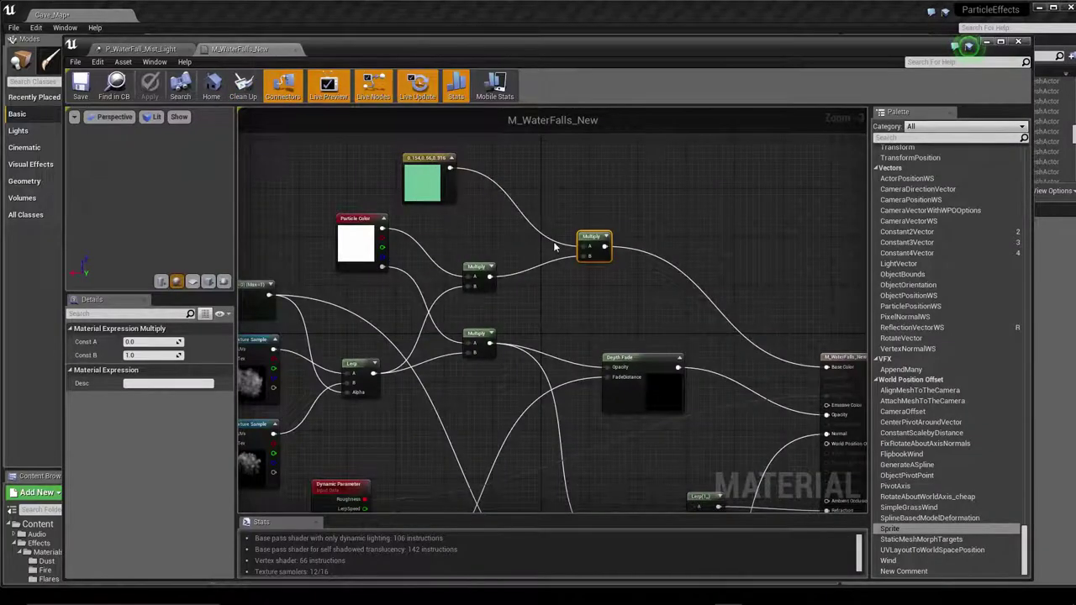
right_drag(474, 244, 734, 250)
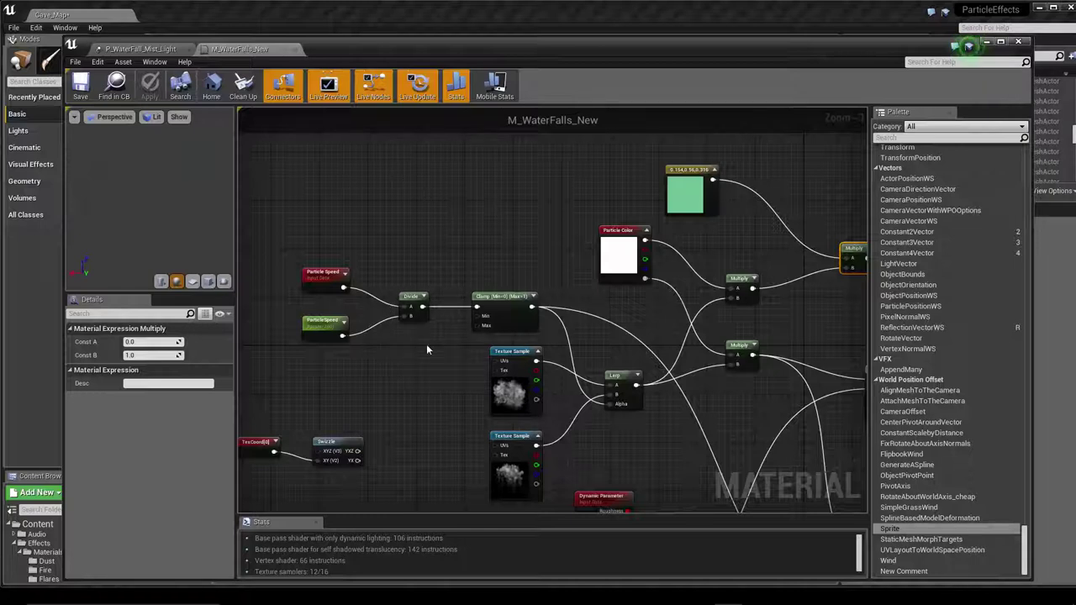
drag(542, 275, 430, 282)
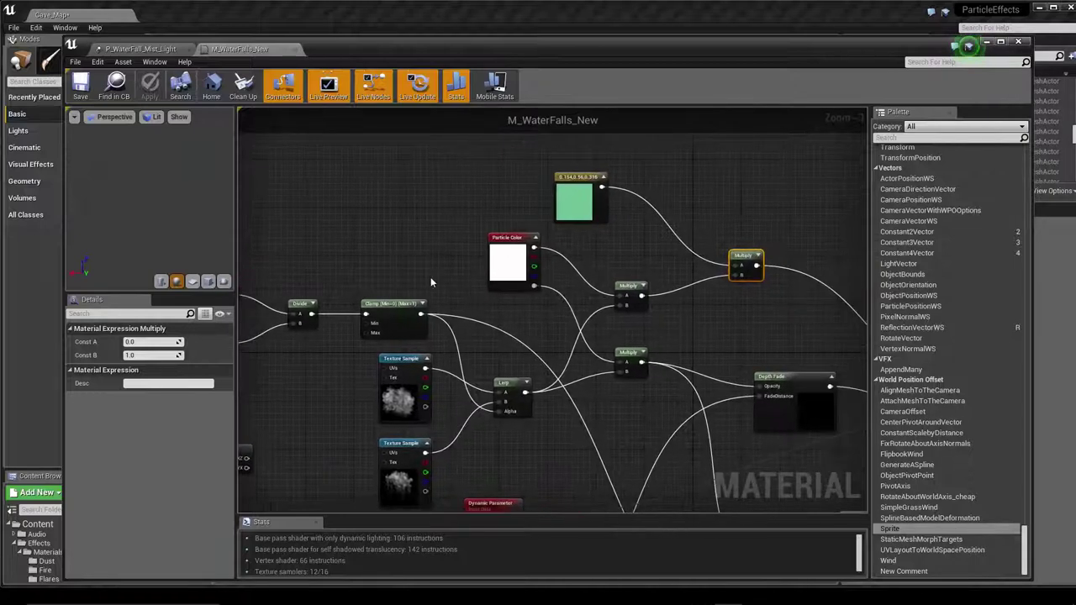
right_drag(428, 284, 296, 282)
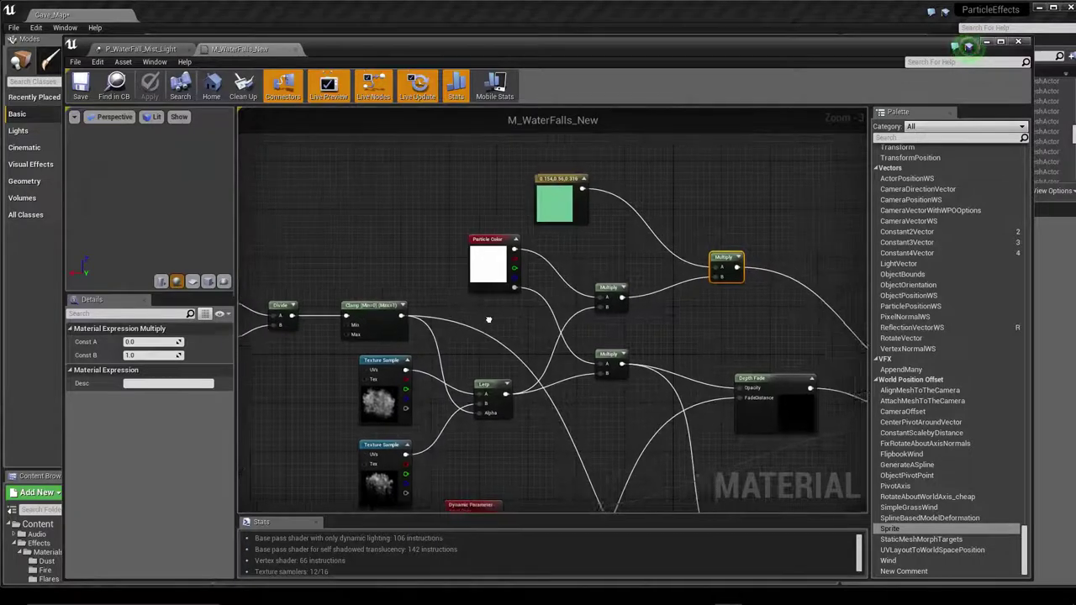
scroll(549, 336, down, 2)
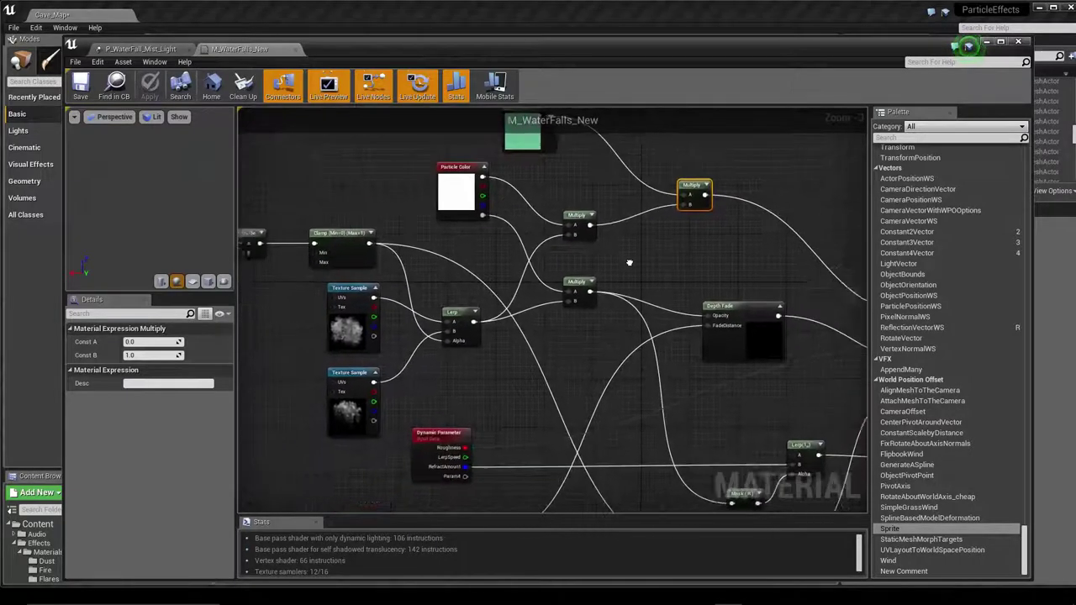
scroll(645, 270, down, 1)
scroll(639, 278, down, 2)
scroll(638, 276, up, 1)
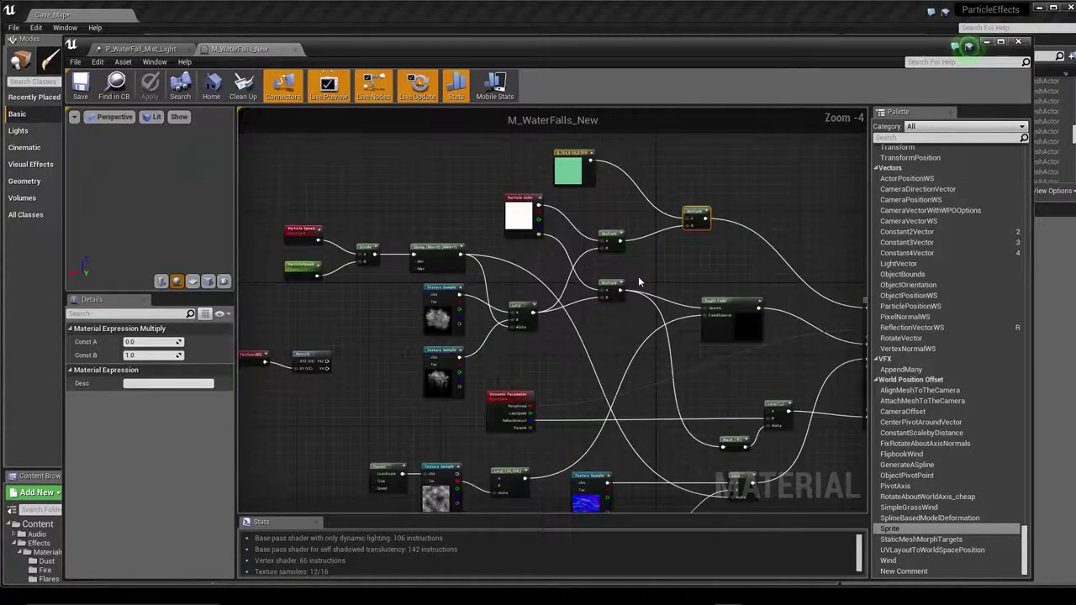
right_drag(563, 313, 586, 298)
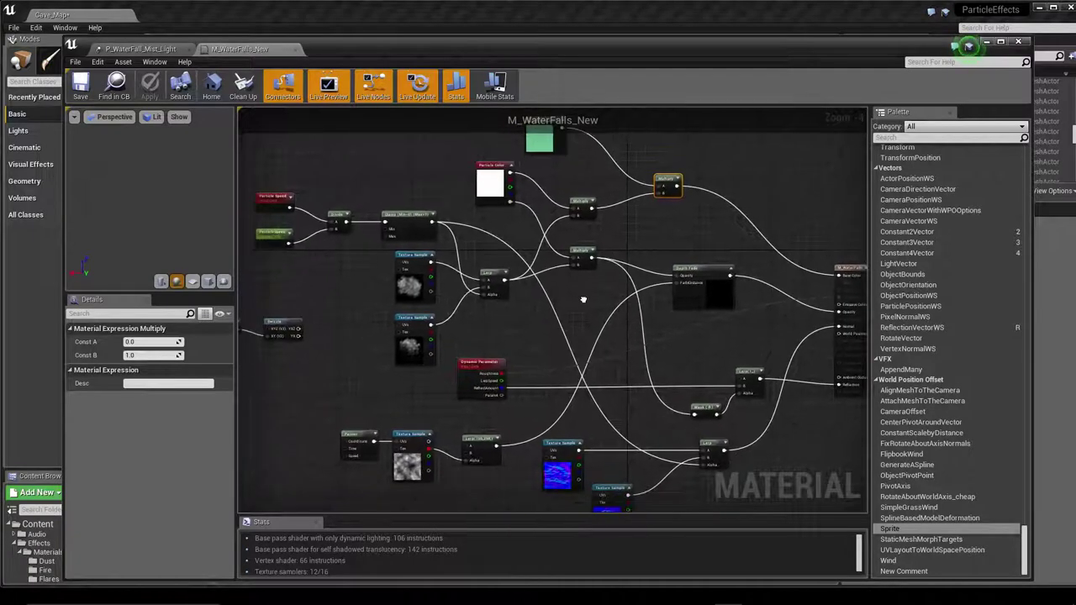
scroll(586, 298, down, 1)
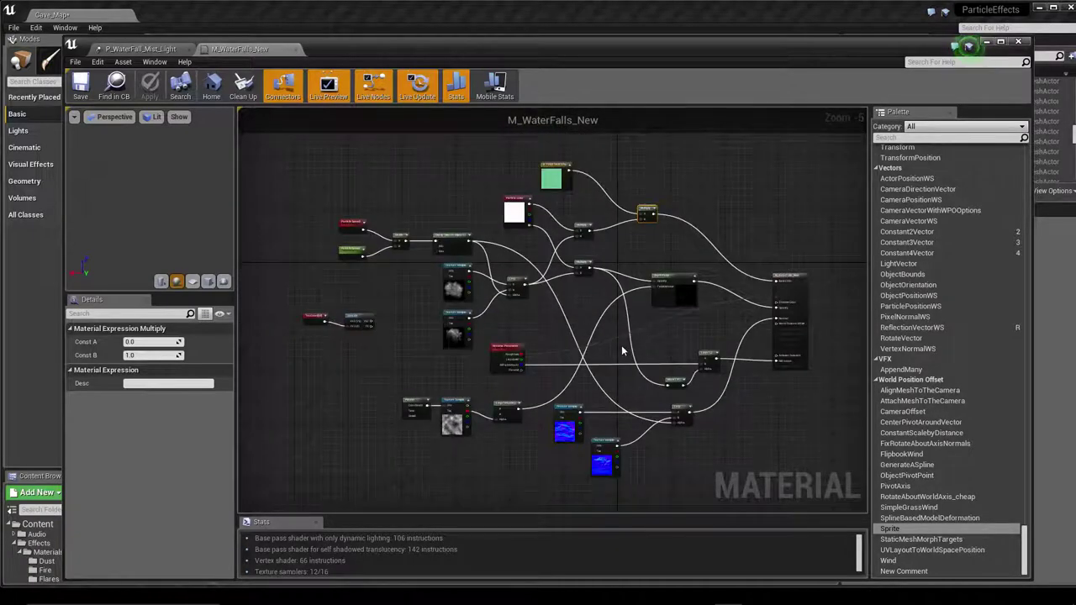
Switch back to the P_WaterFall_Mist_Light Cascade editor to review the green-tinted mist.
click(147, 49)
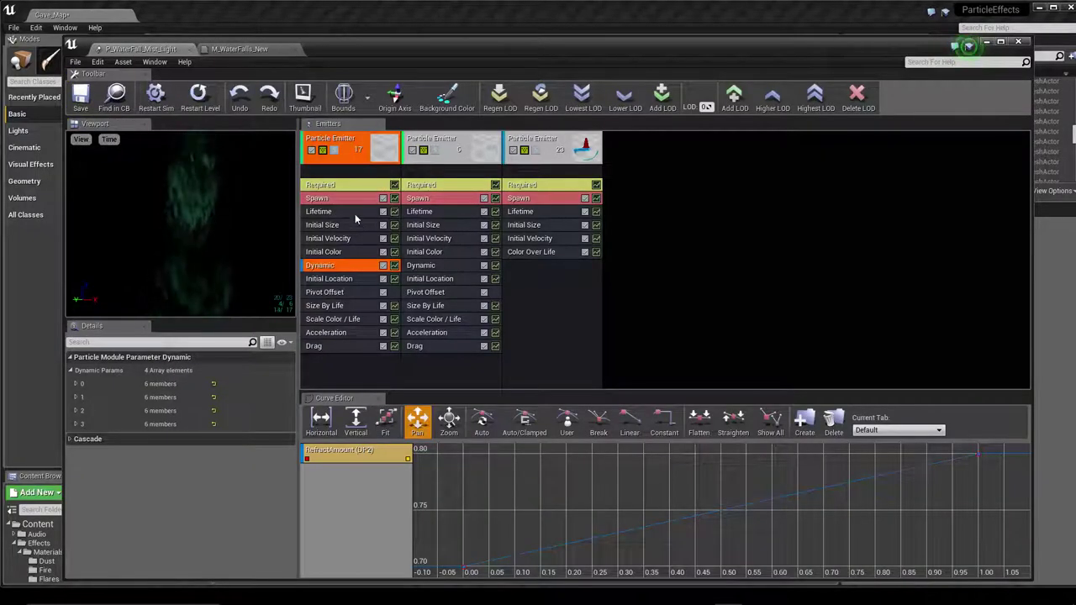